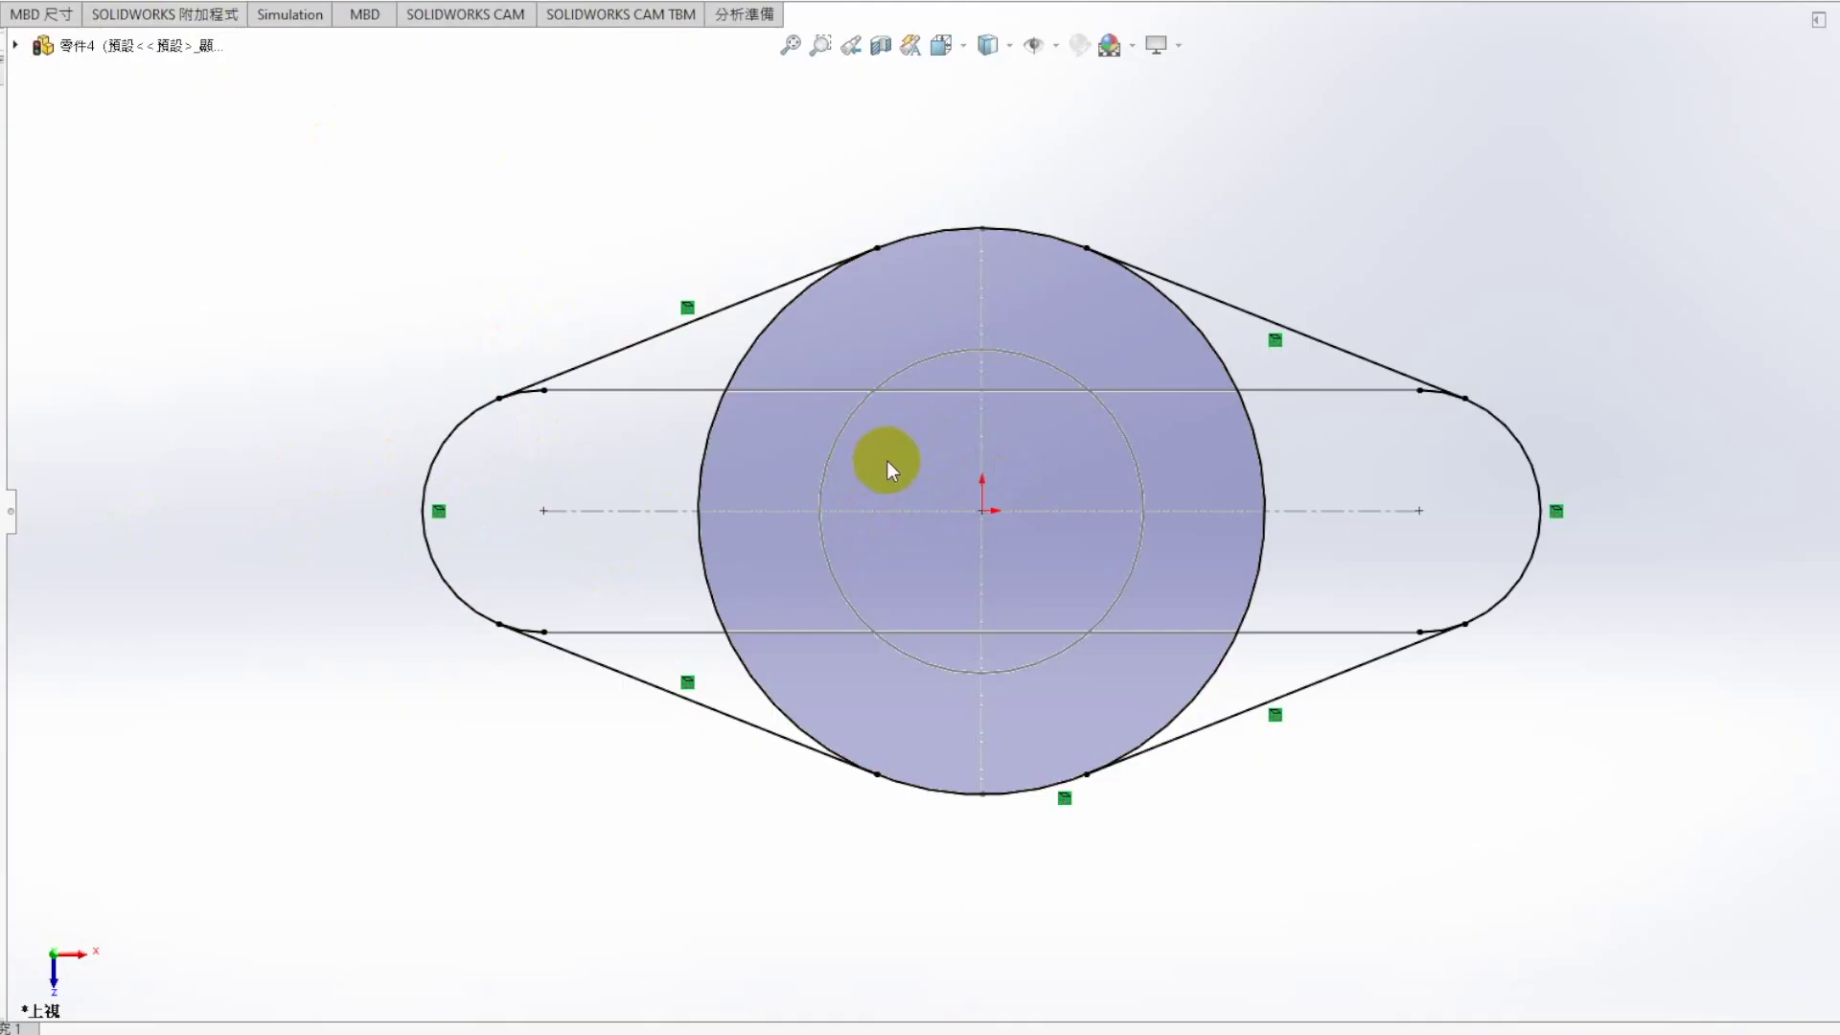
Power-trim the inner circle arcs so the tangent lines and slot ends form one closed, shaded outline
left_click_drag(888, 460, 1412, 637)
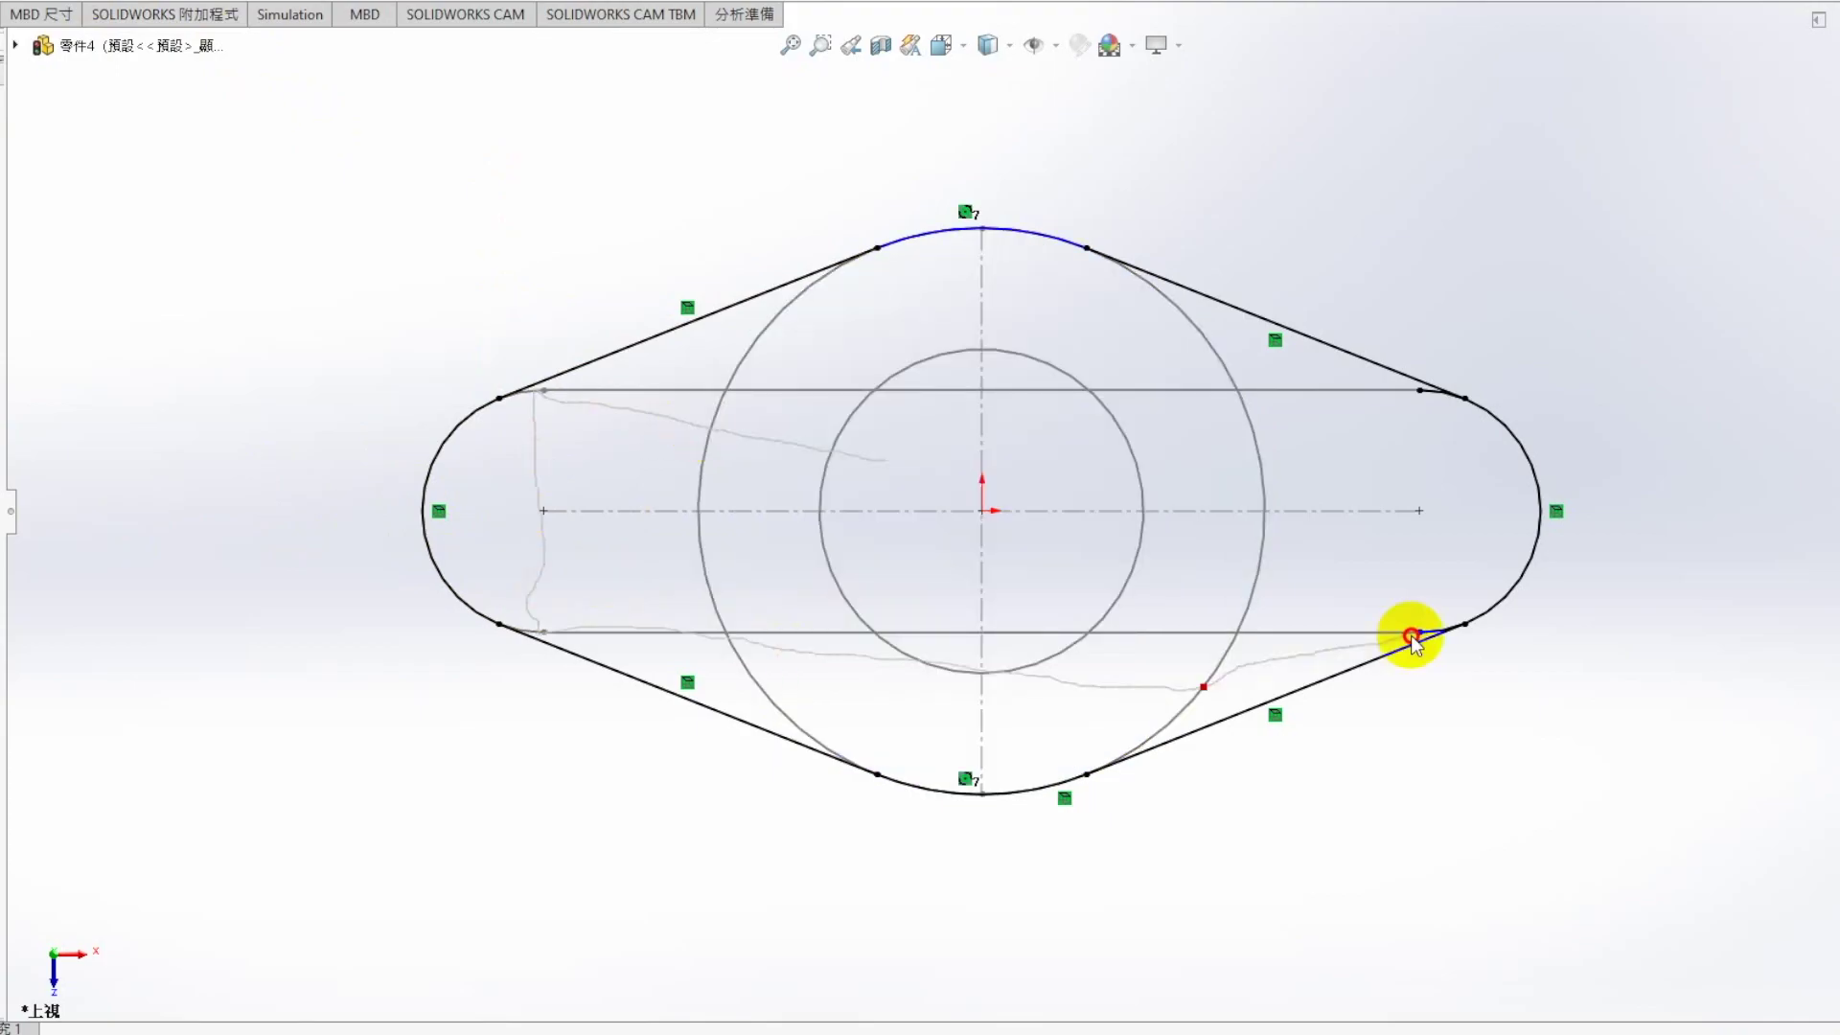
left_click_drag(1428, 628, 1429, 386)
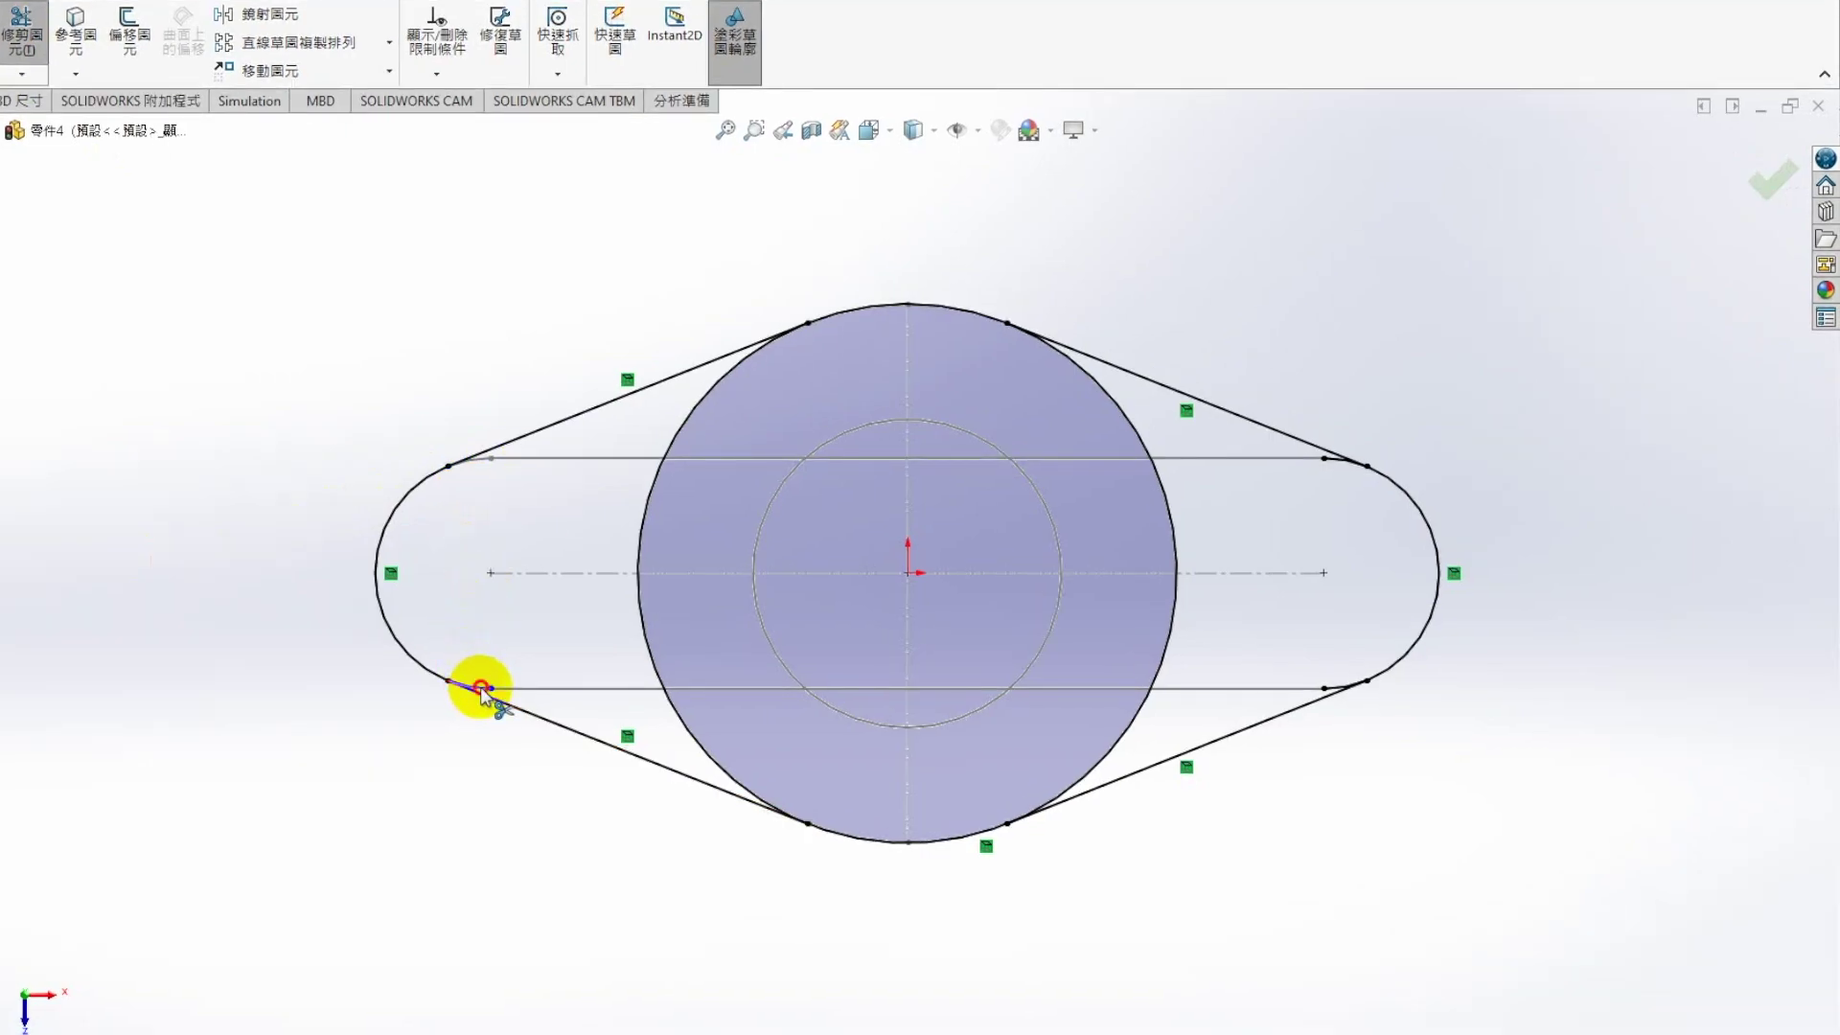
left_click(480, 688)
left_click(1335, 690)
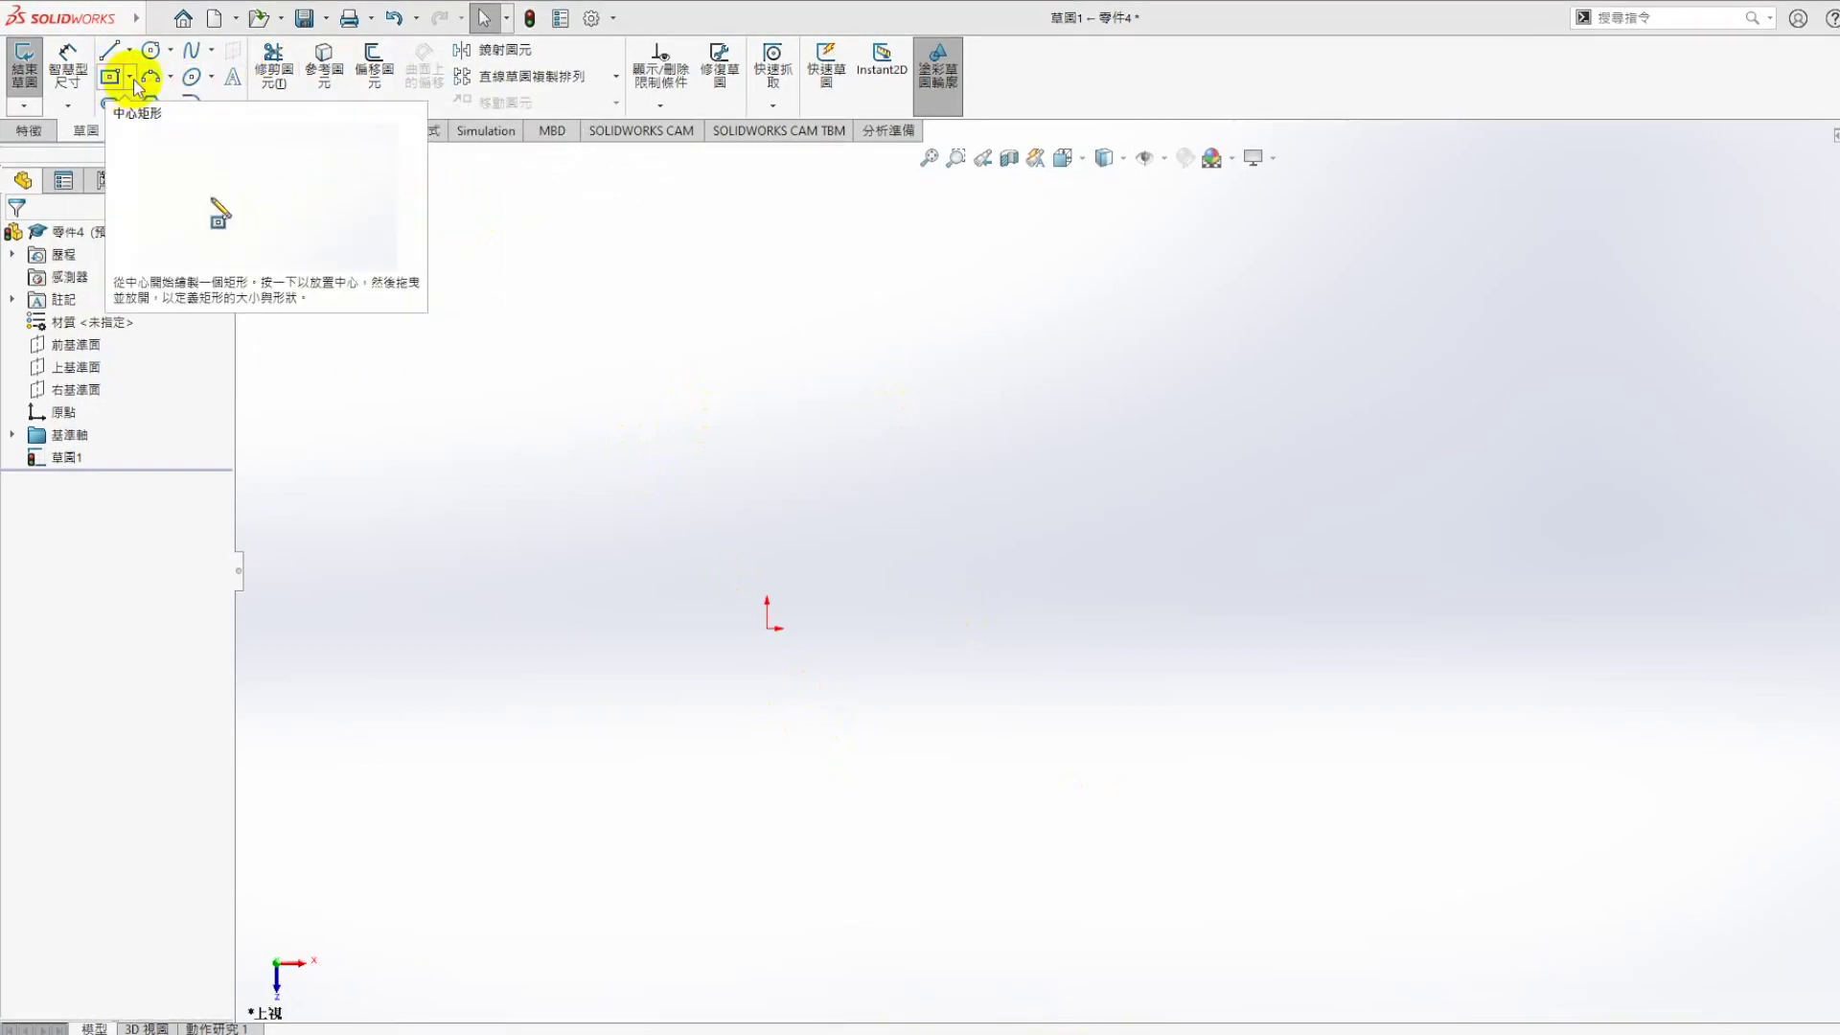
Draw two concentric circles centred on the origin, an outer and a smaller inner one
left_click(131, 76)
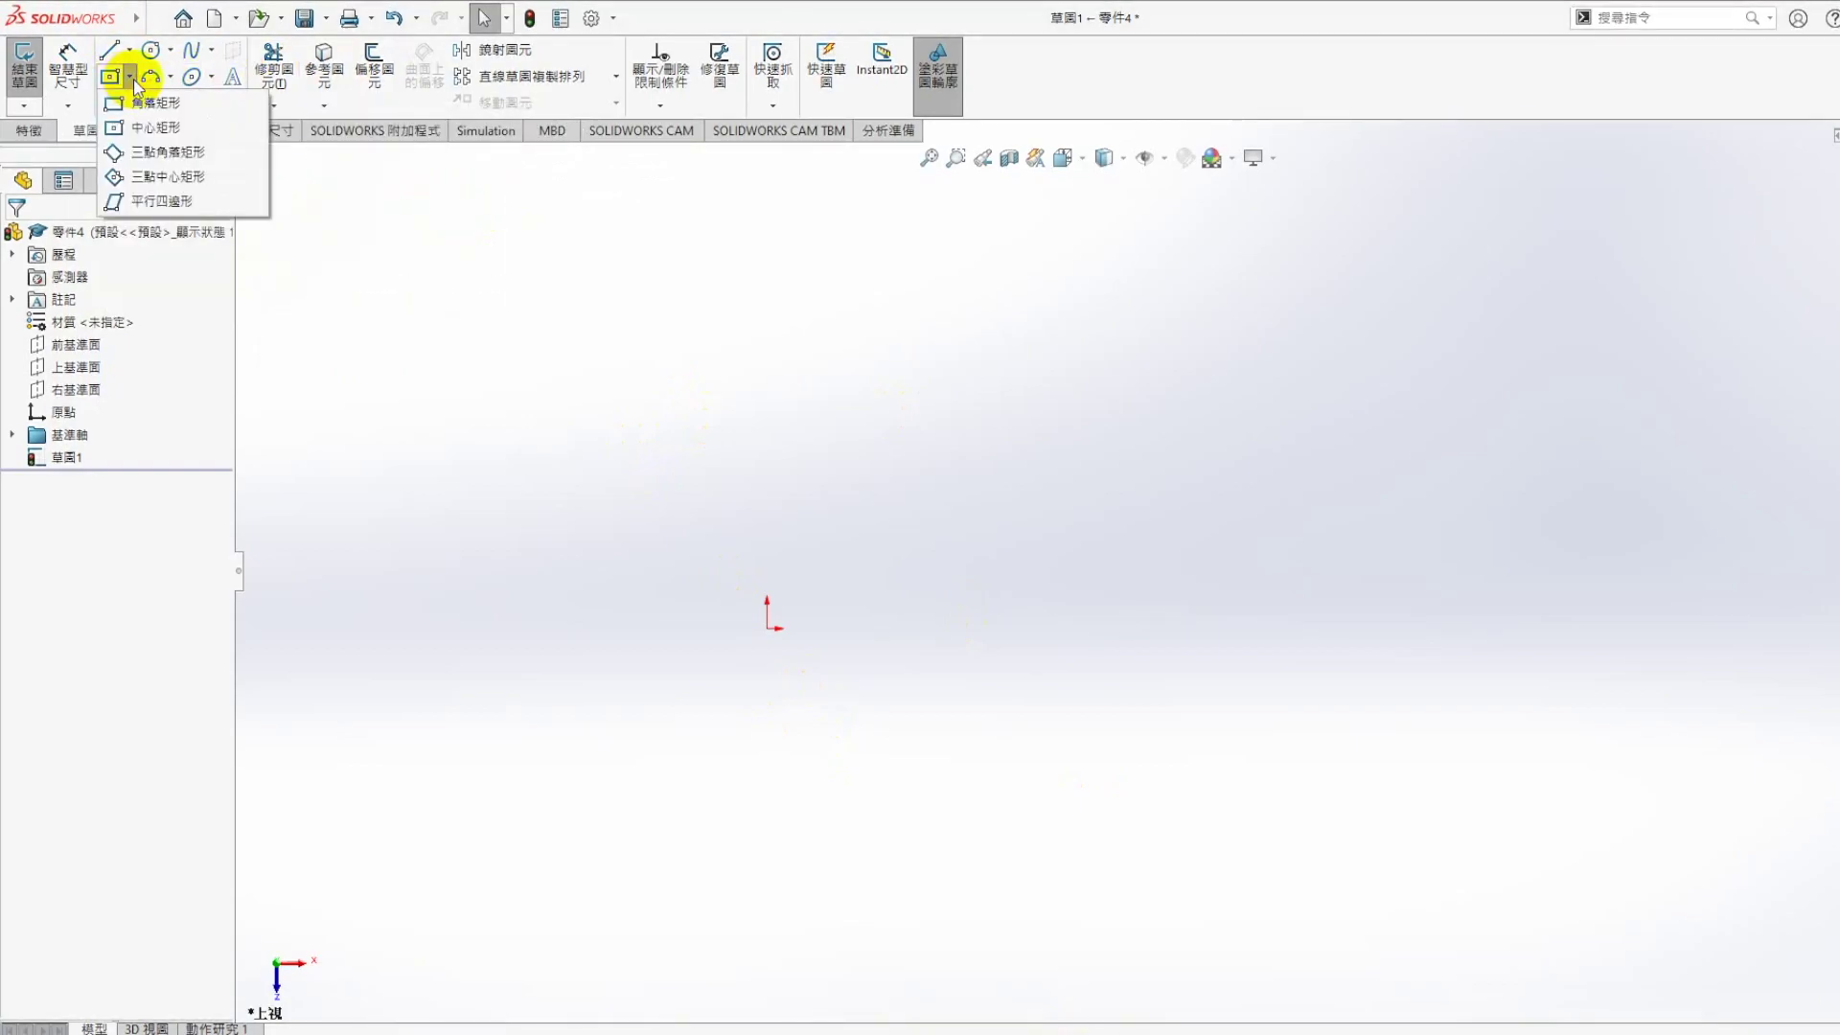
left_click(818, 535)
left_click(767, 627)
left_click(788, 541)
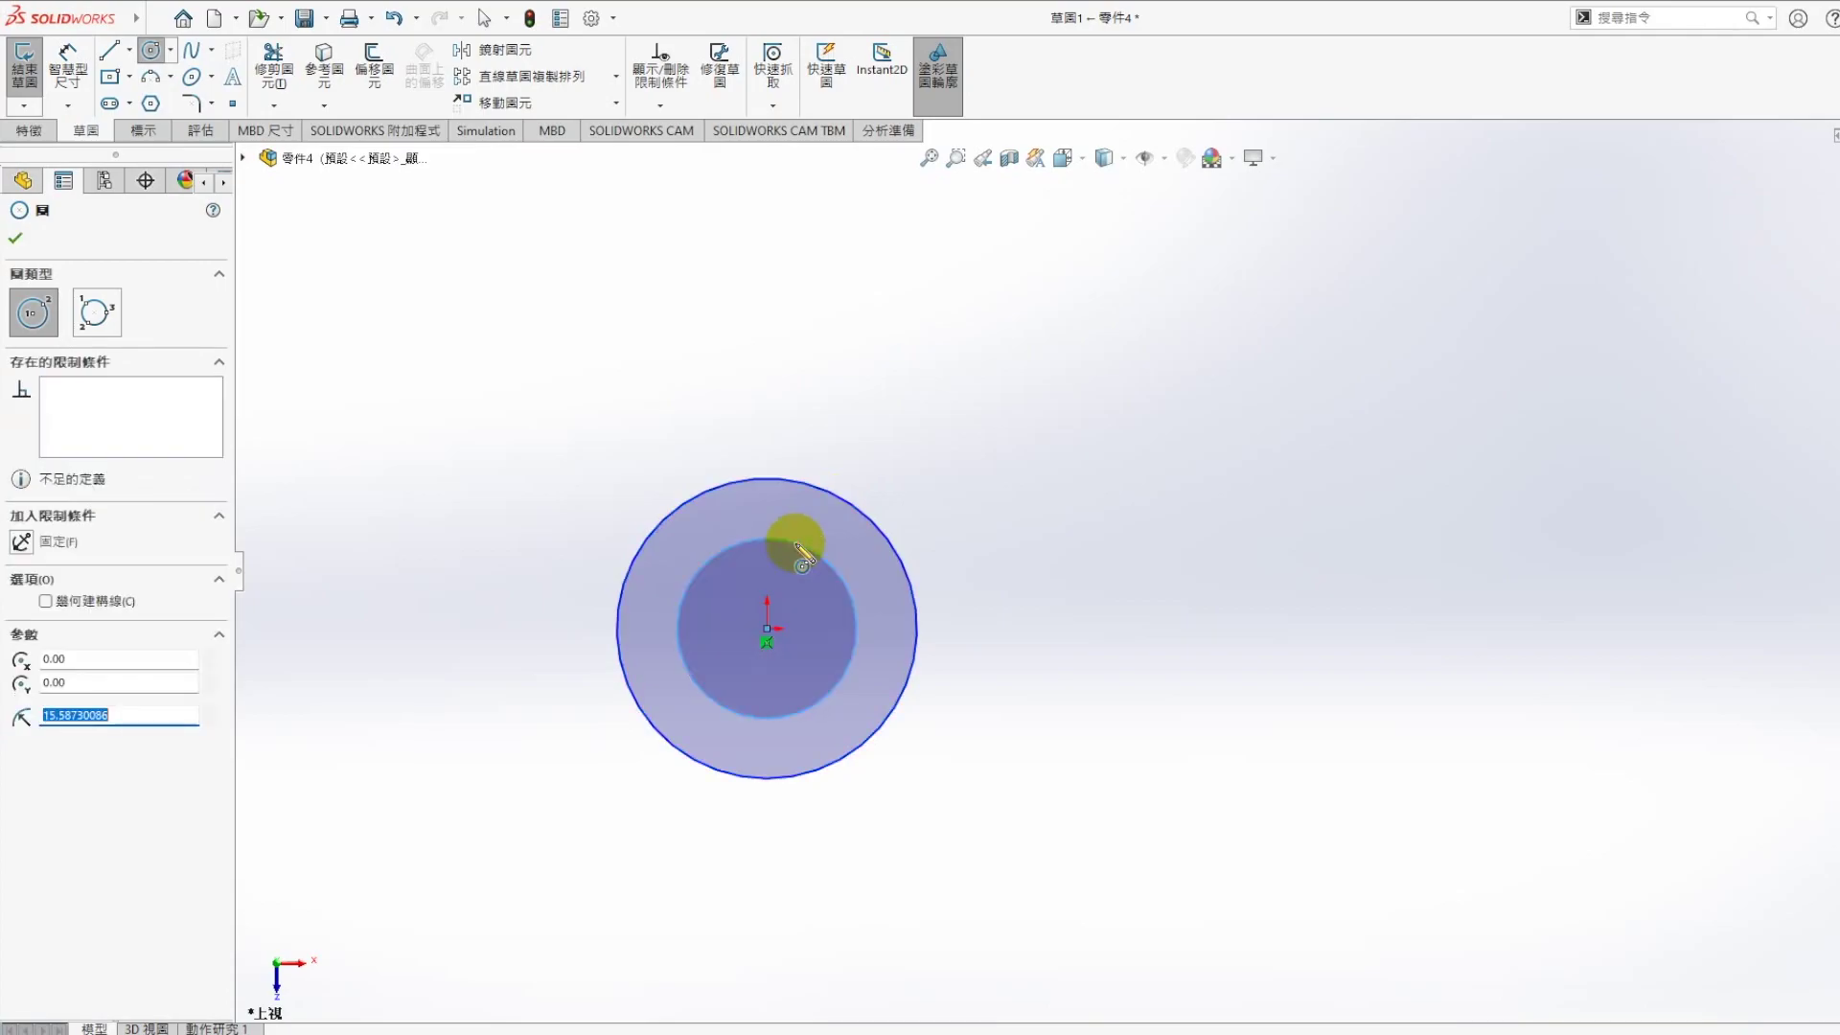
key("Escape")
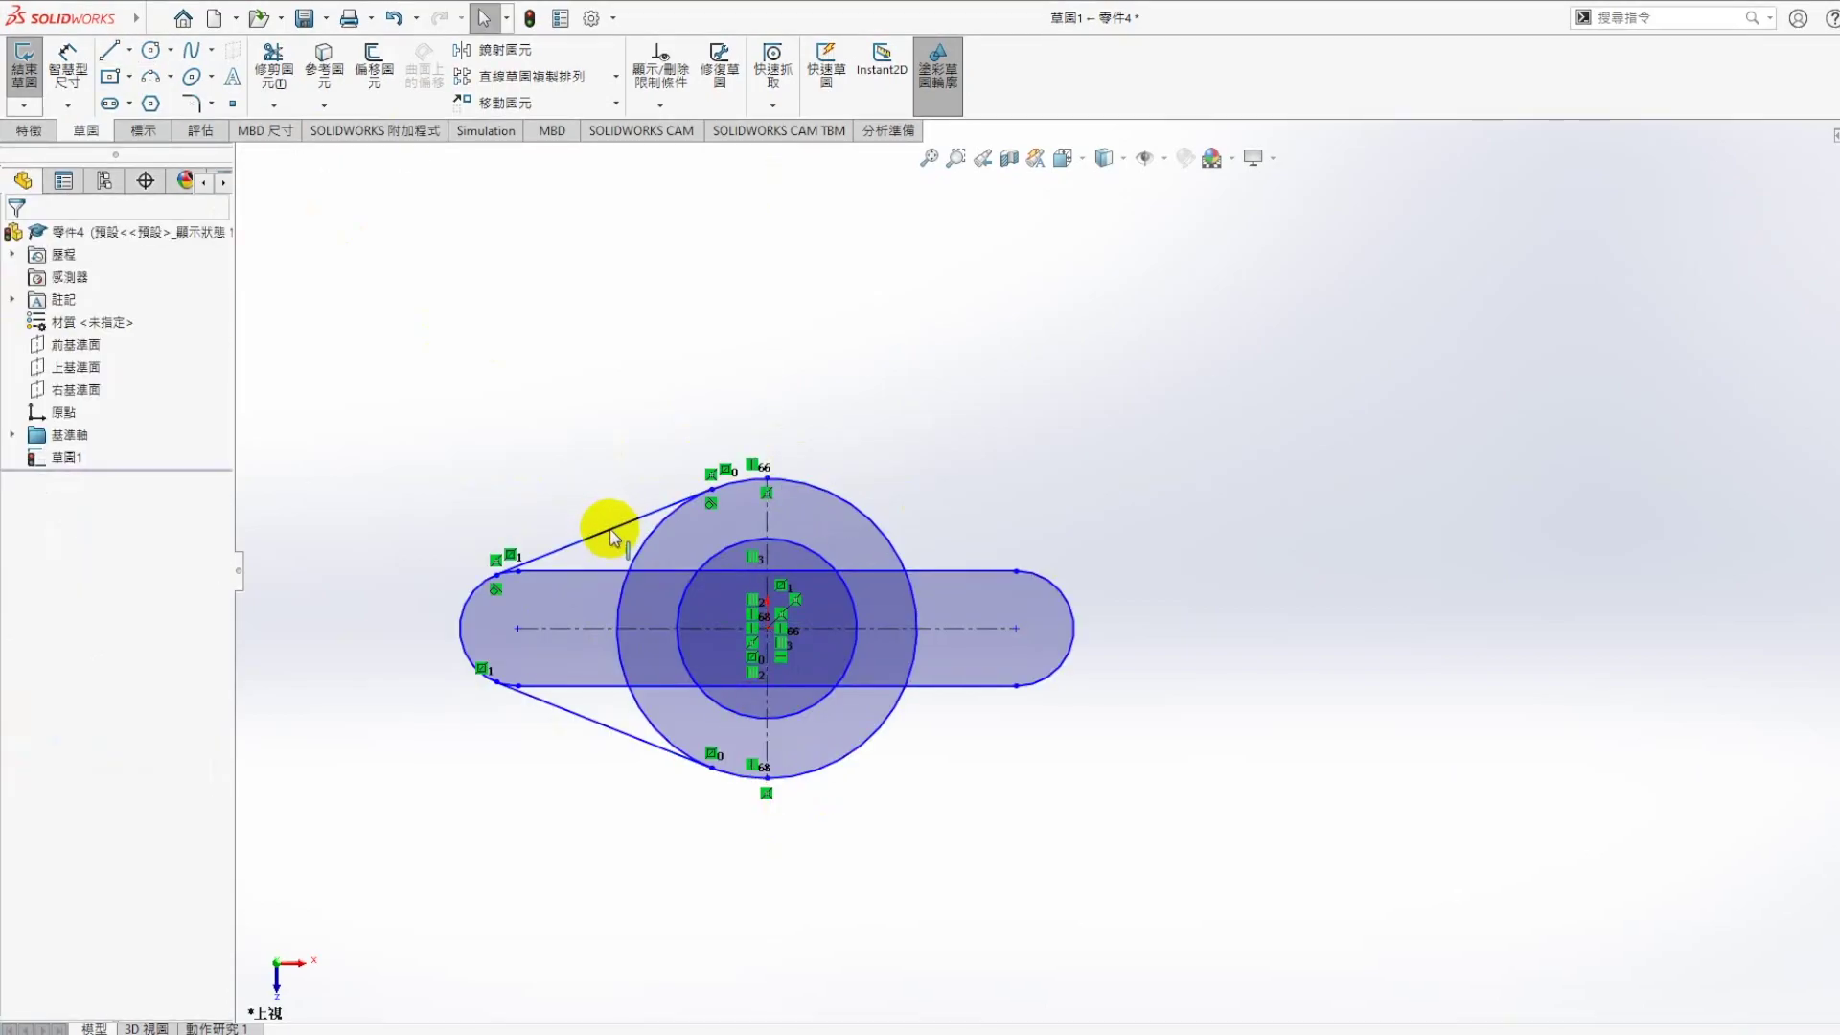
Mirror the upper and lower tangent lines about the vertical centerline, then fit the sketch in view
left_click(614, 529)
left_click(602, 722, "ctrl")
left_click(765, 522, "ctrl")
left_click(493, 50)
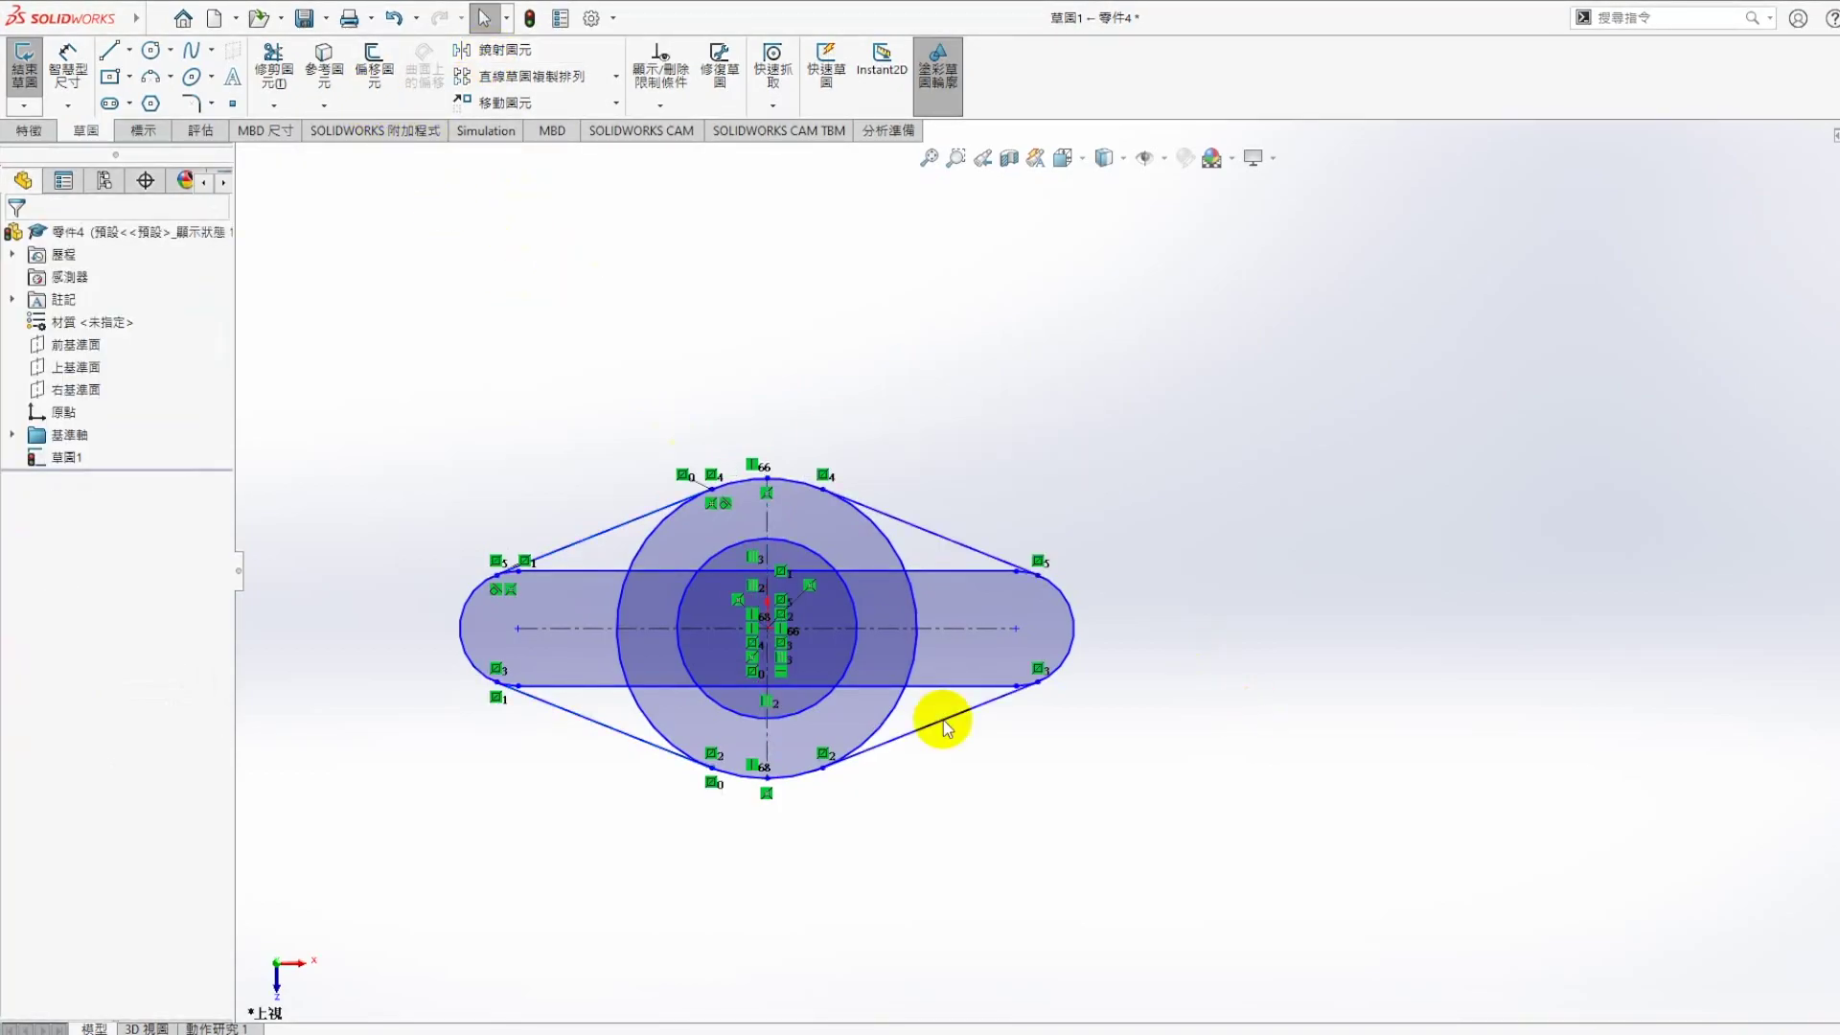
key("f")
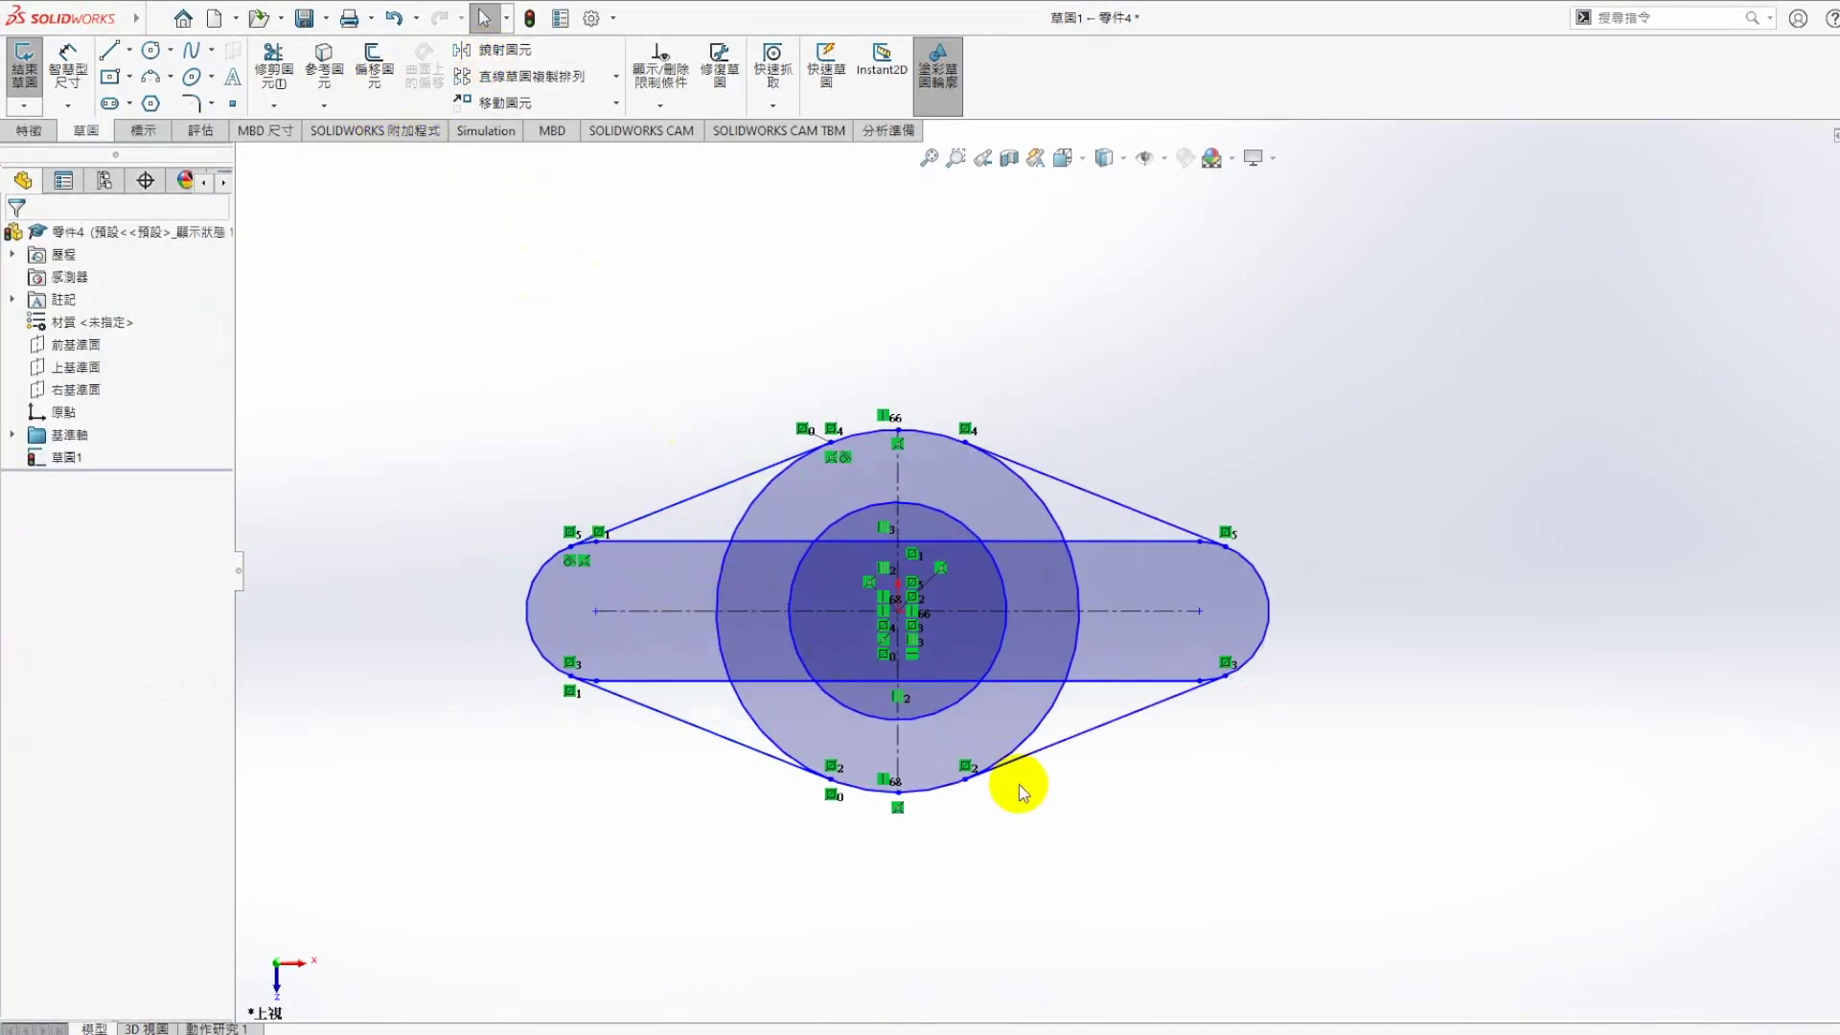
Dimension the slot length to 65 and the slot end arc to R9
right_click_drag(1020, 784, 1006, 616)
left_click(1040, 610)
left_click(881, 898)
type("65")
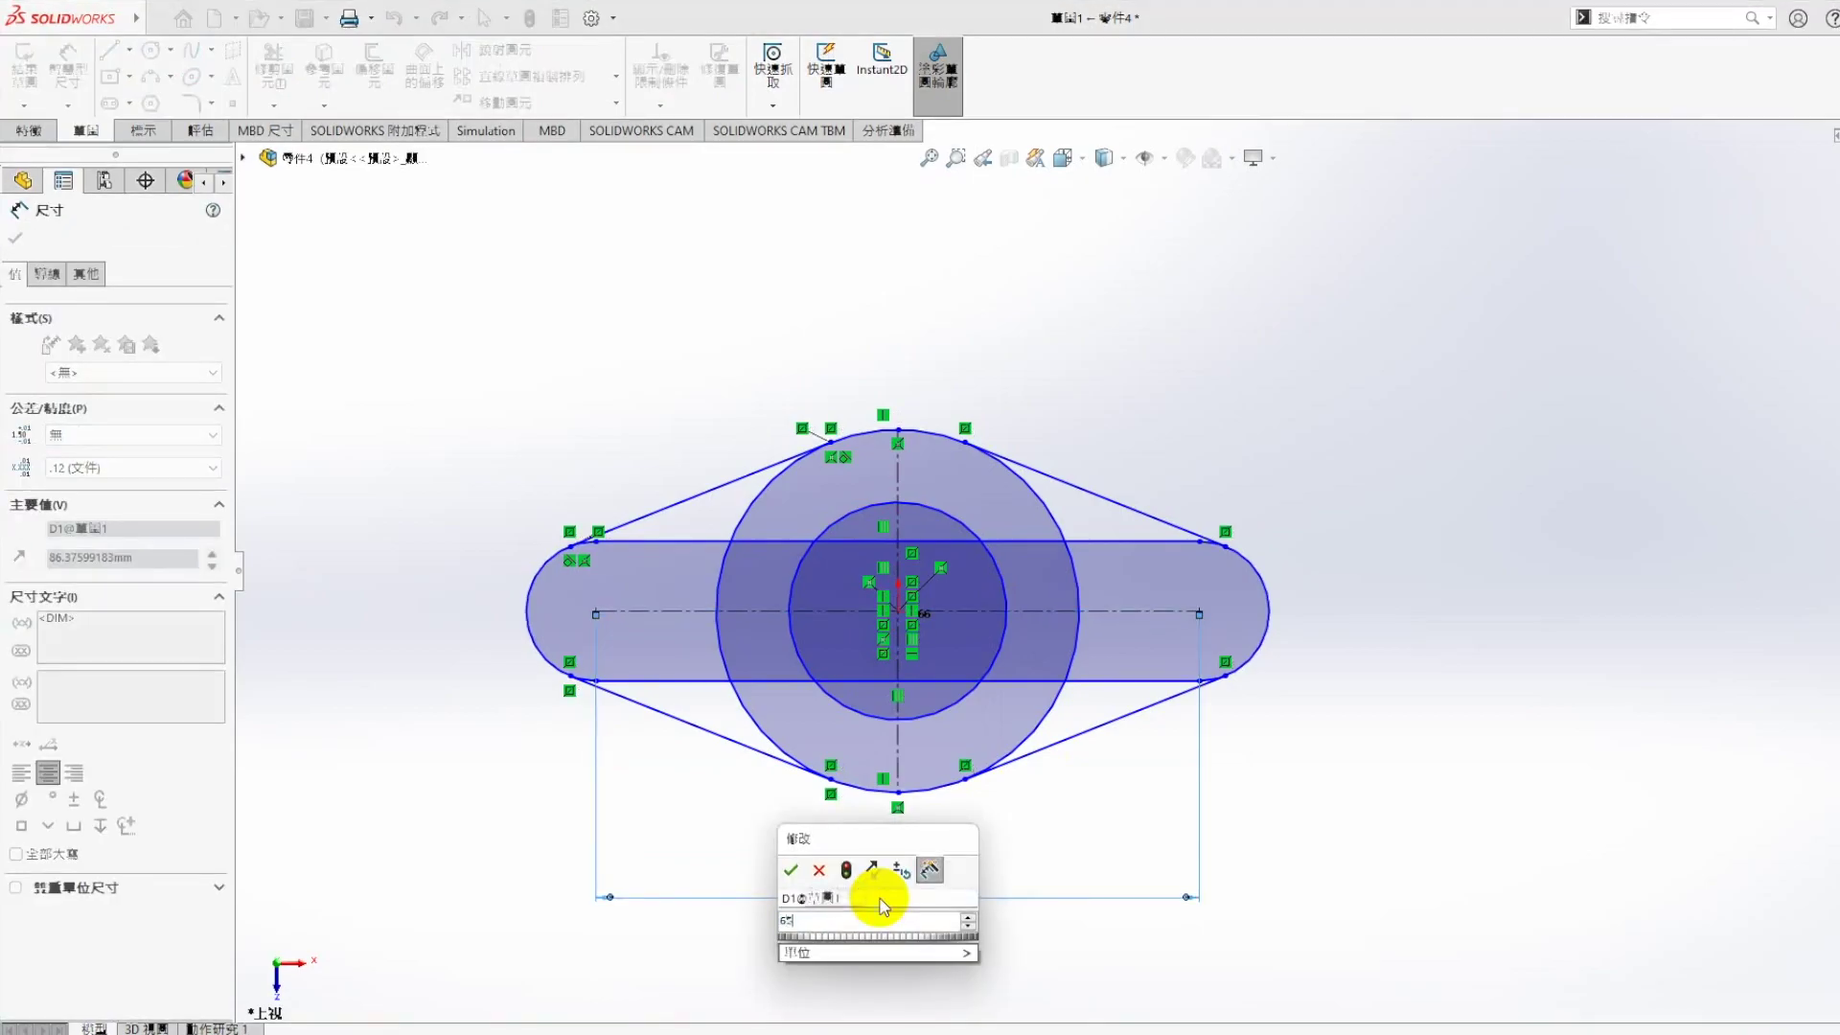
key("Return")
left_click(542, 503)
type("9")
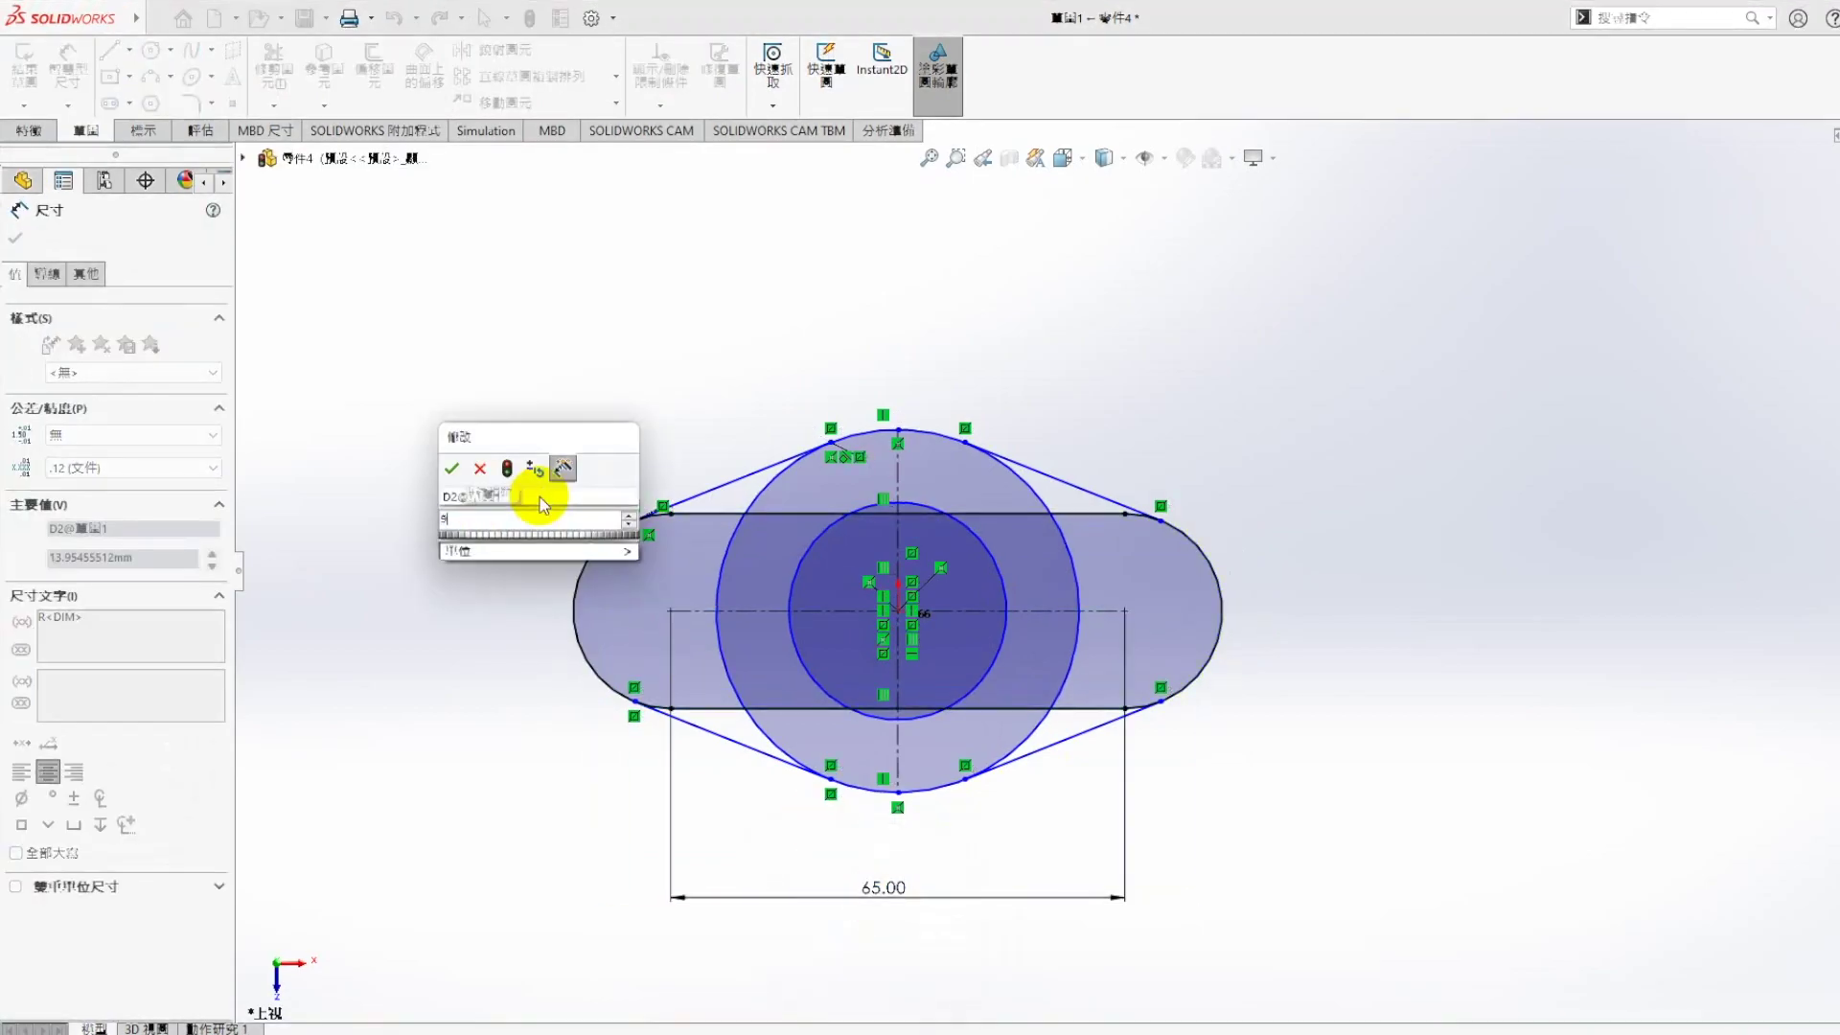
key("Return")
Dimension the outer circle at Ø42.05, replacing the horizontal dimension with an angled one
left_click(944, 436)
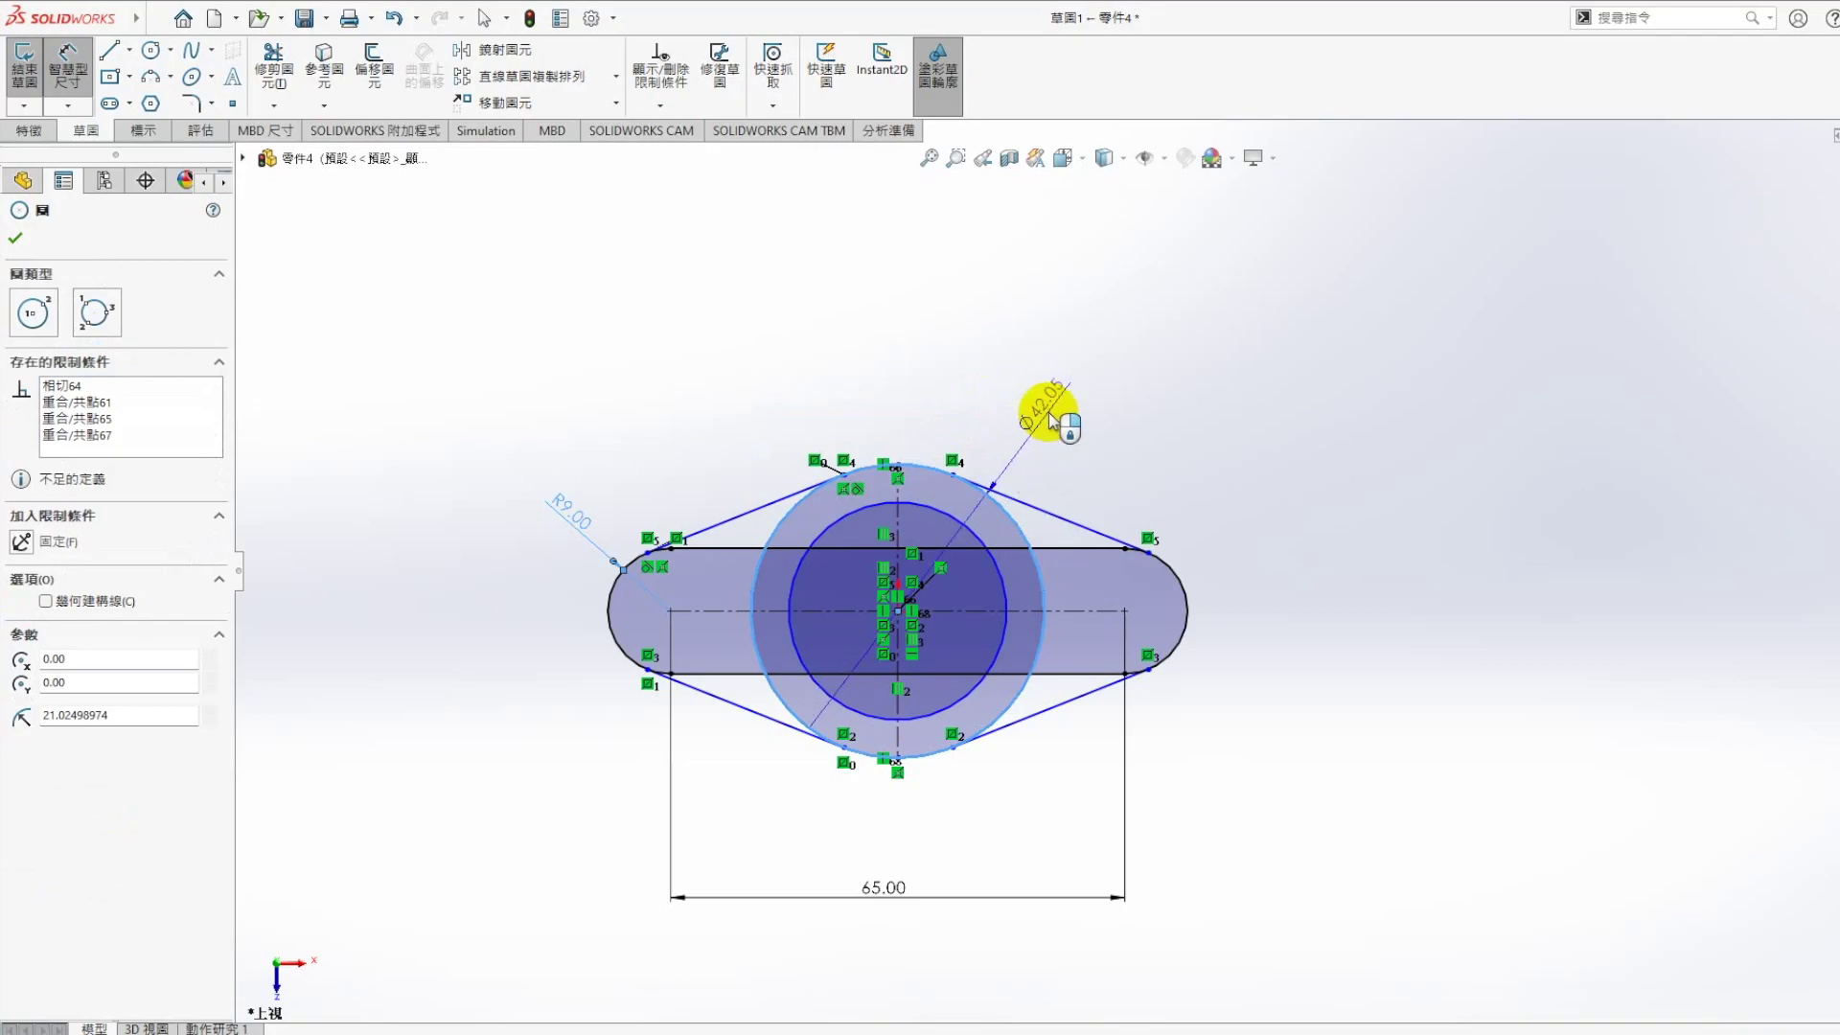
left_click(904, 399)
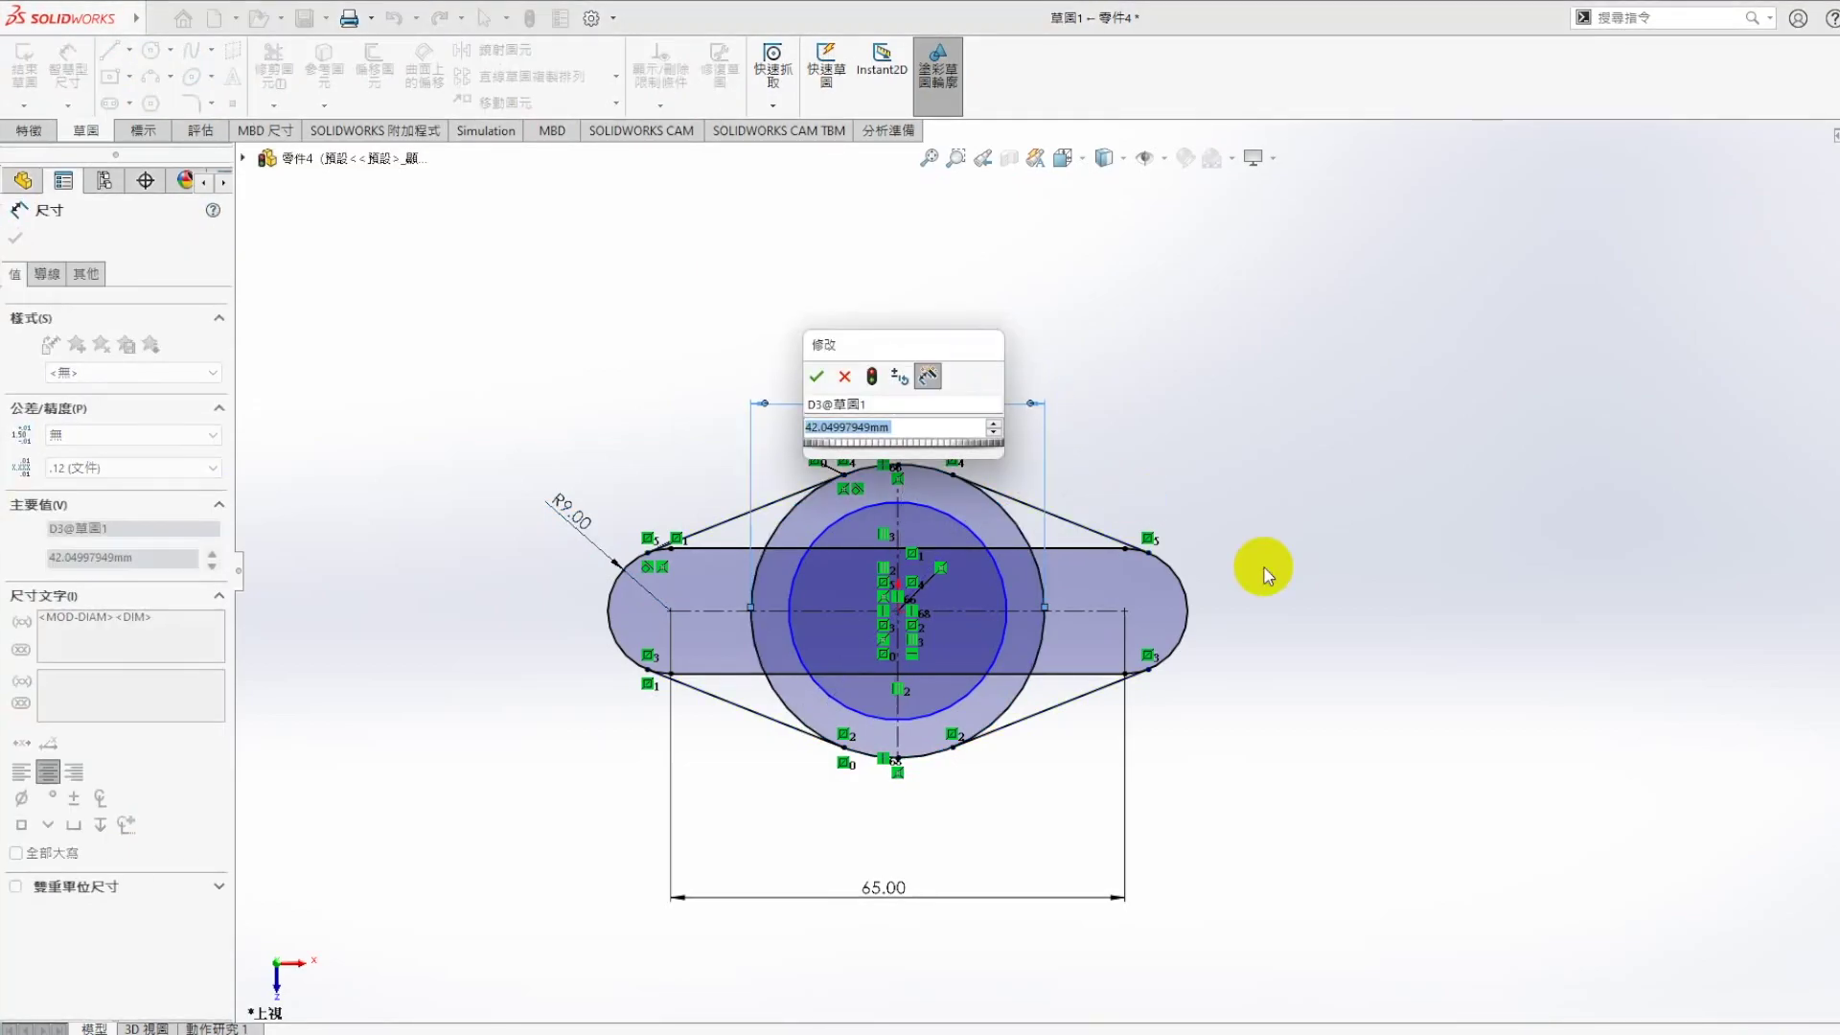
key("Return")
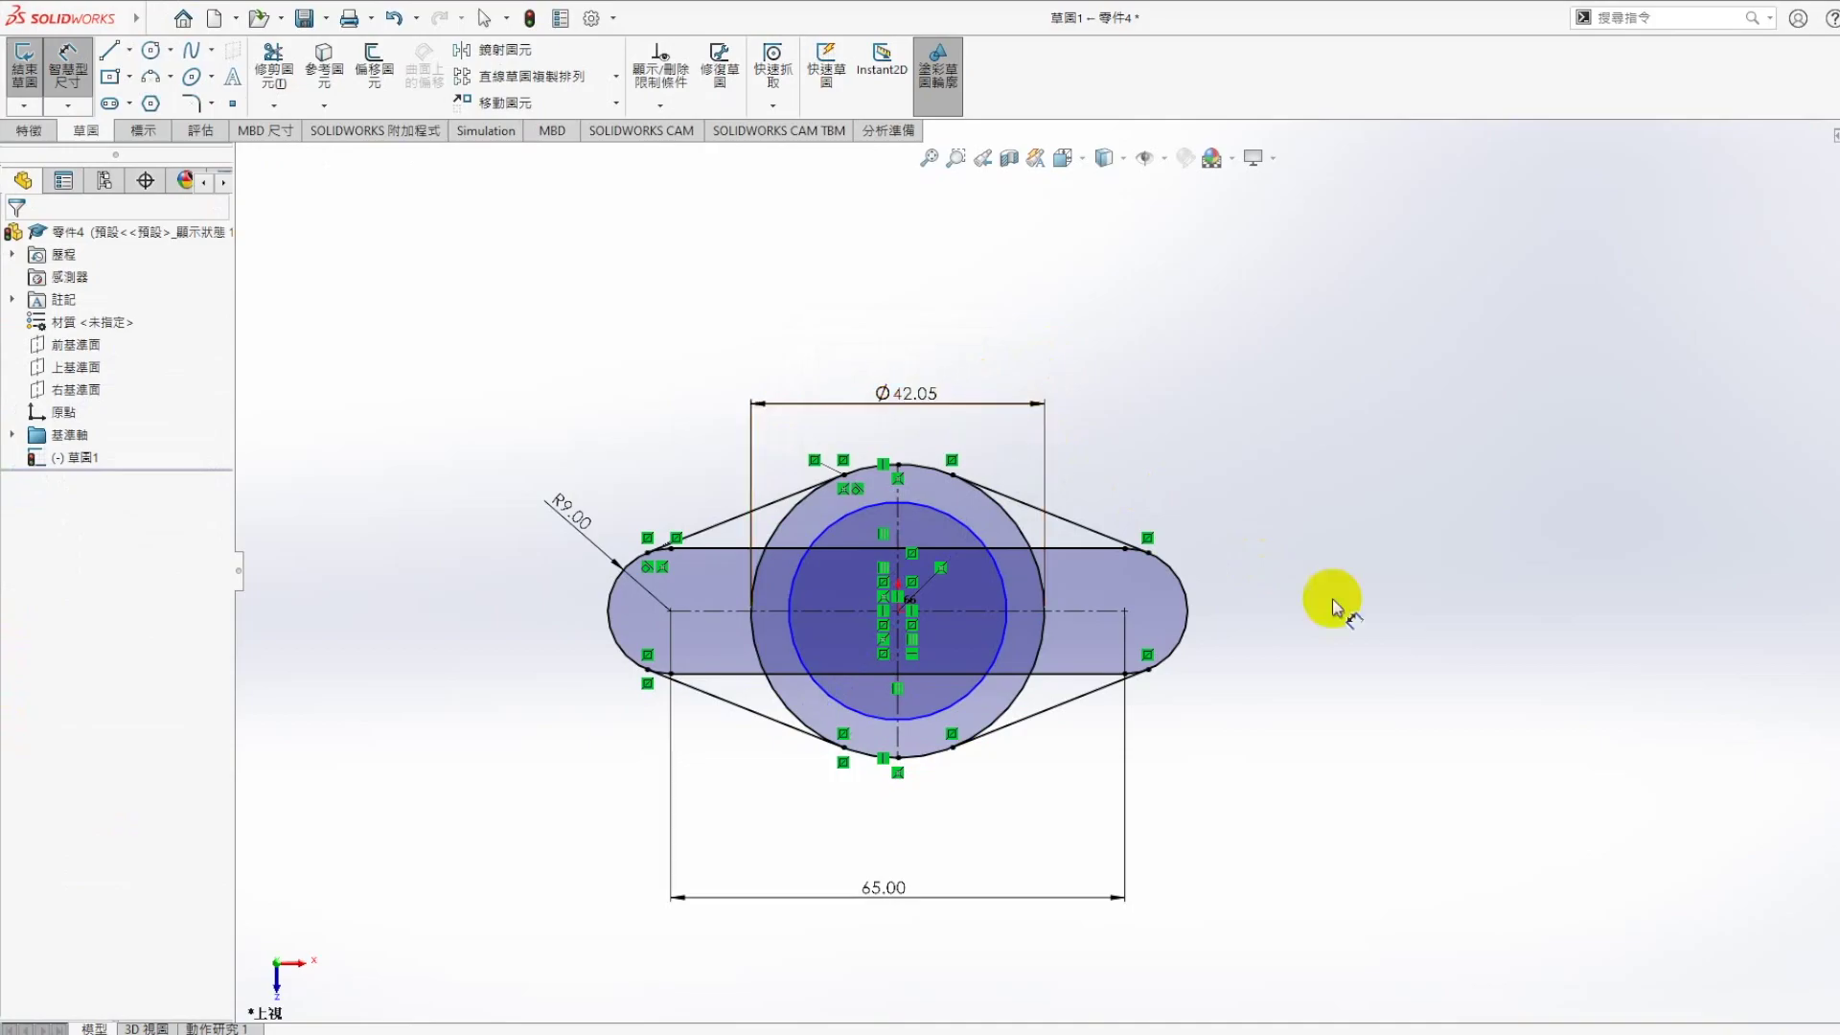
left_click(942, 403)
key("Delete")
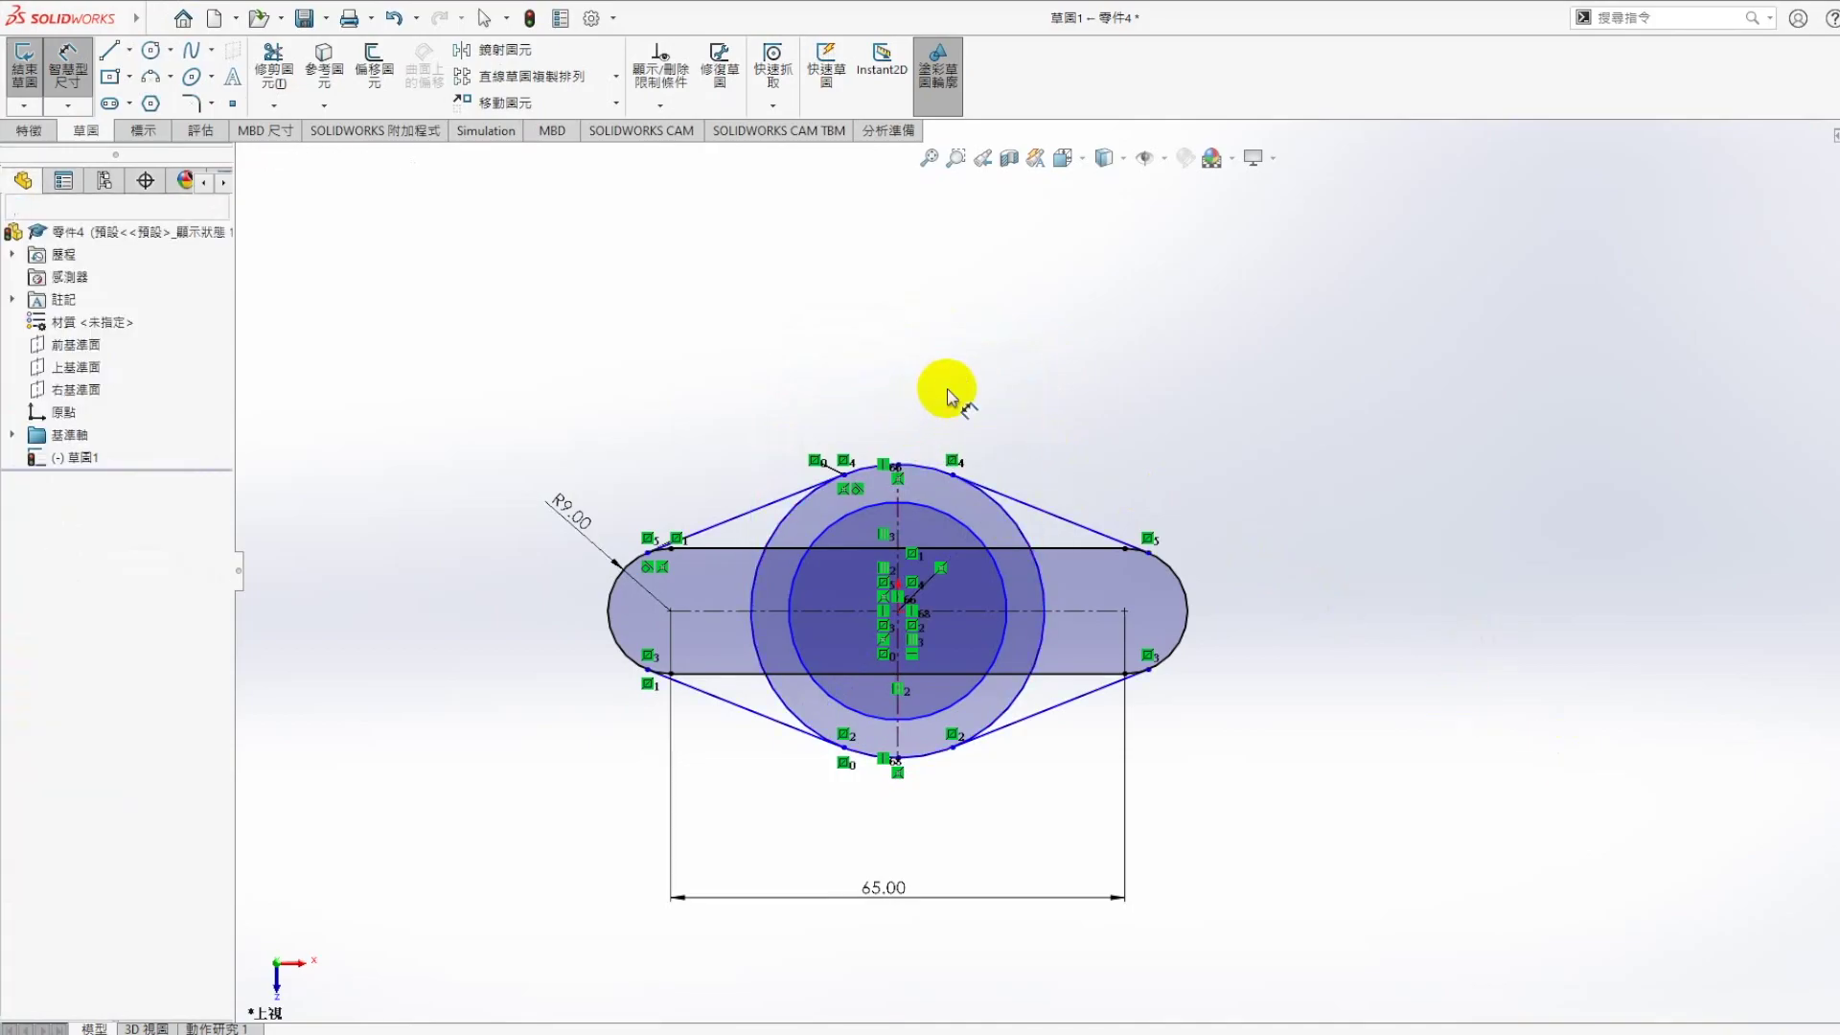
left_click(992, 495)
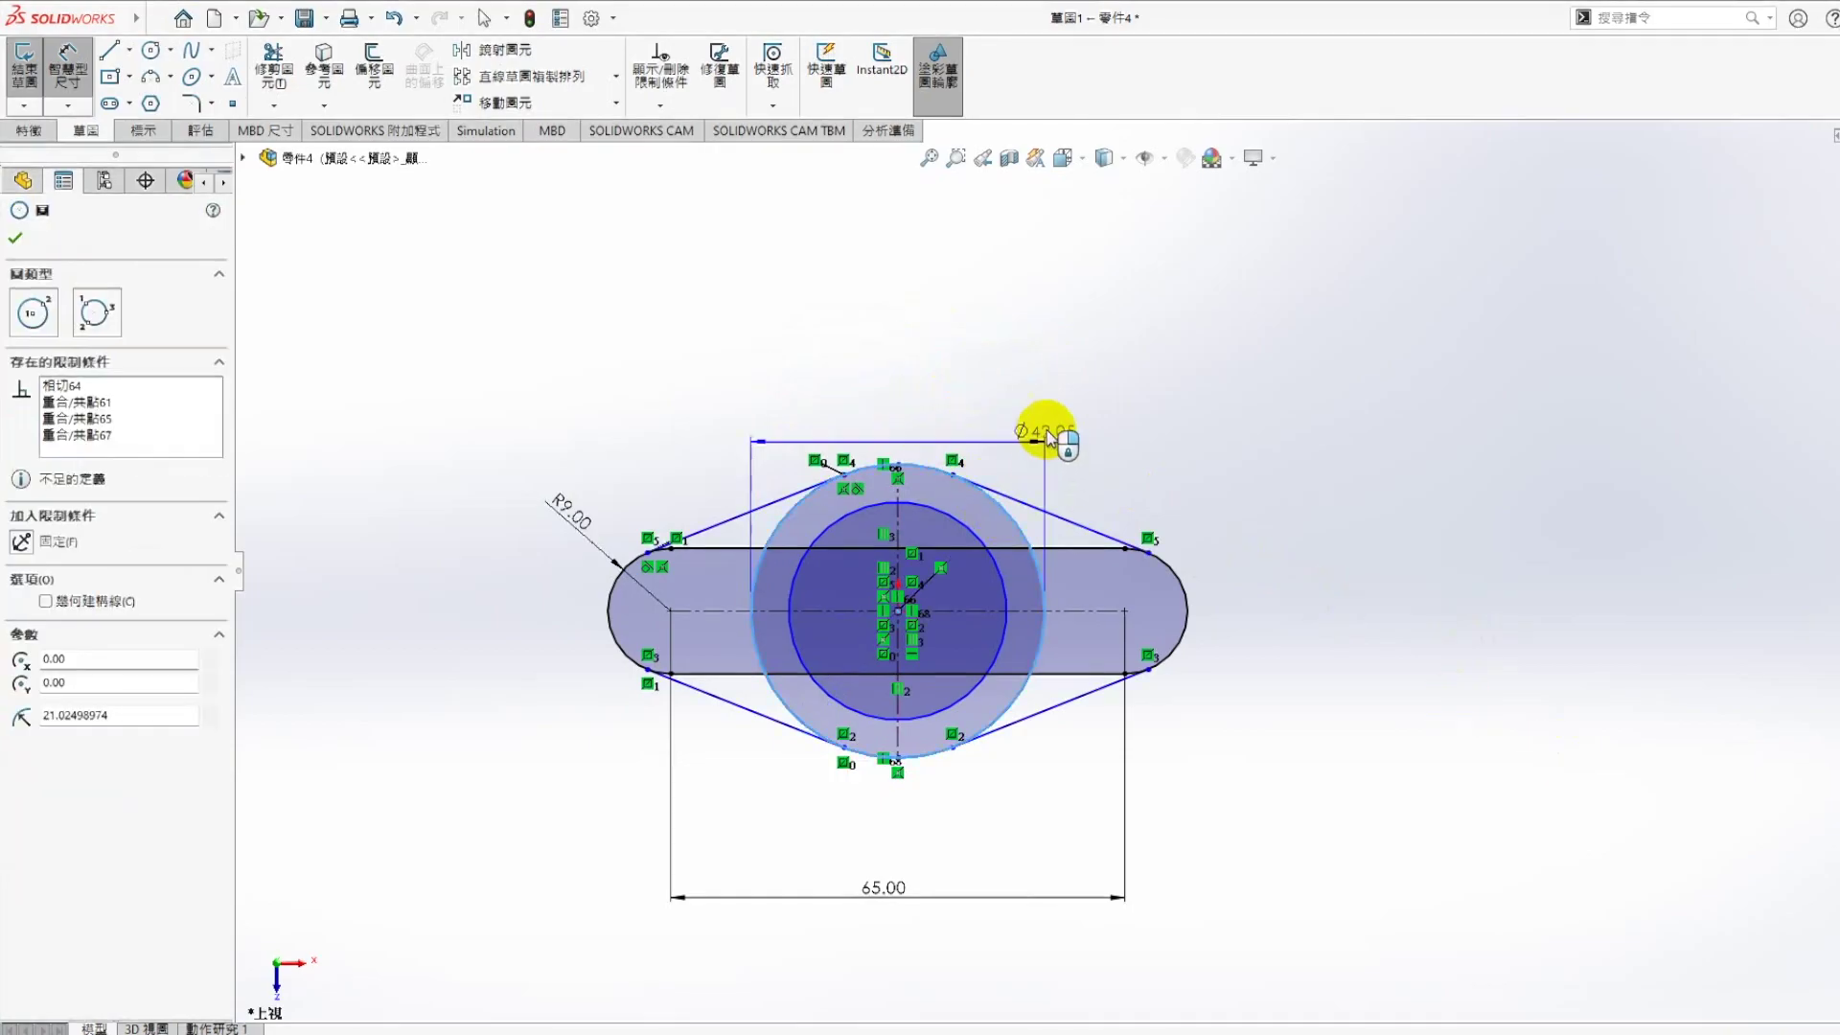
left_click(1072, 419)
key("Return")
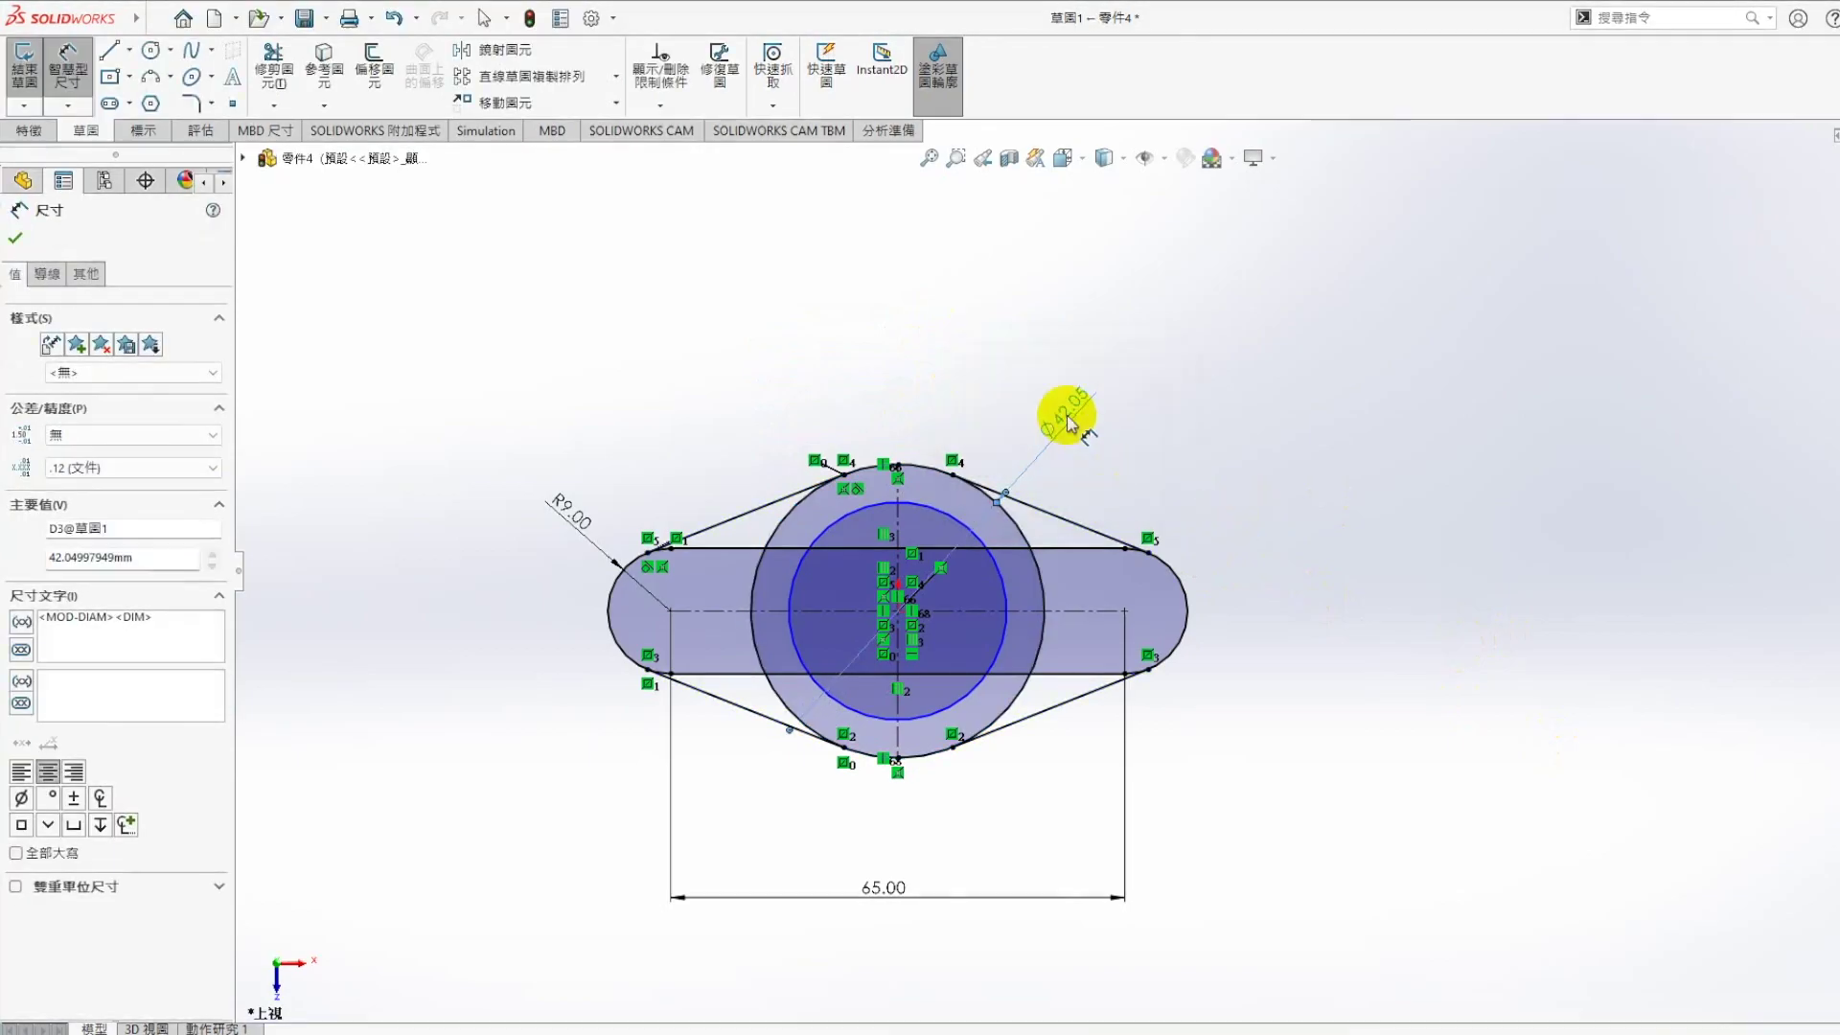
scroll(941, 497, "down", 3)
key("Escape")
Set a 9 gap dimension between the inner and outer circles
left_click(68, 63)
left_click(824, 812)
left_click(824, 865)
left_click(759, 803)
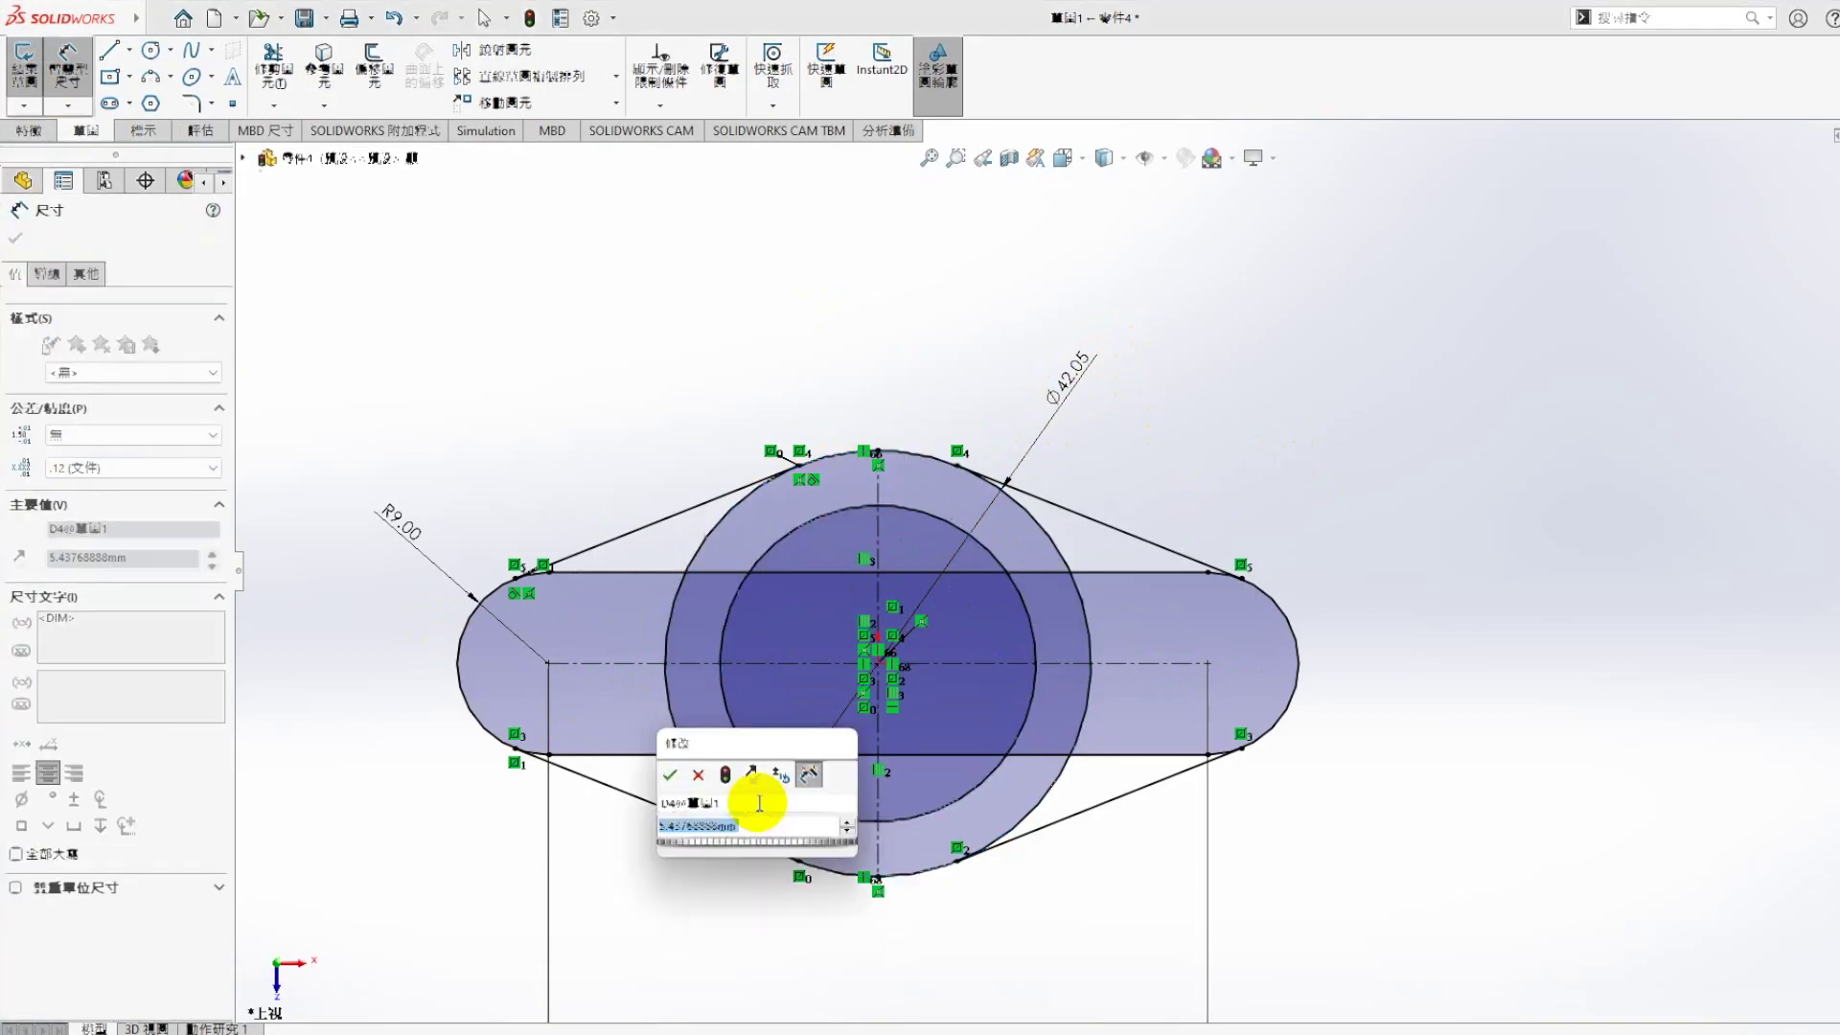
type("9")
key("Return")
key("Escape")
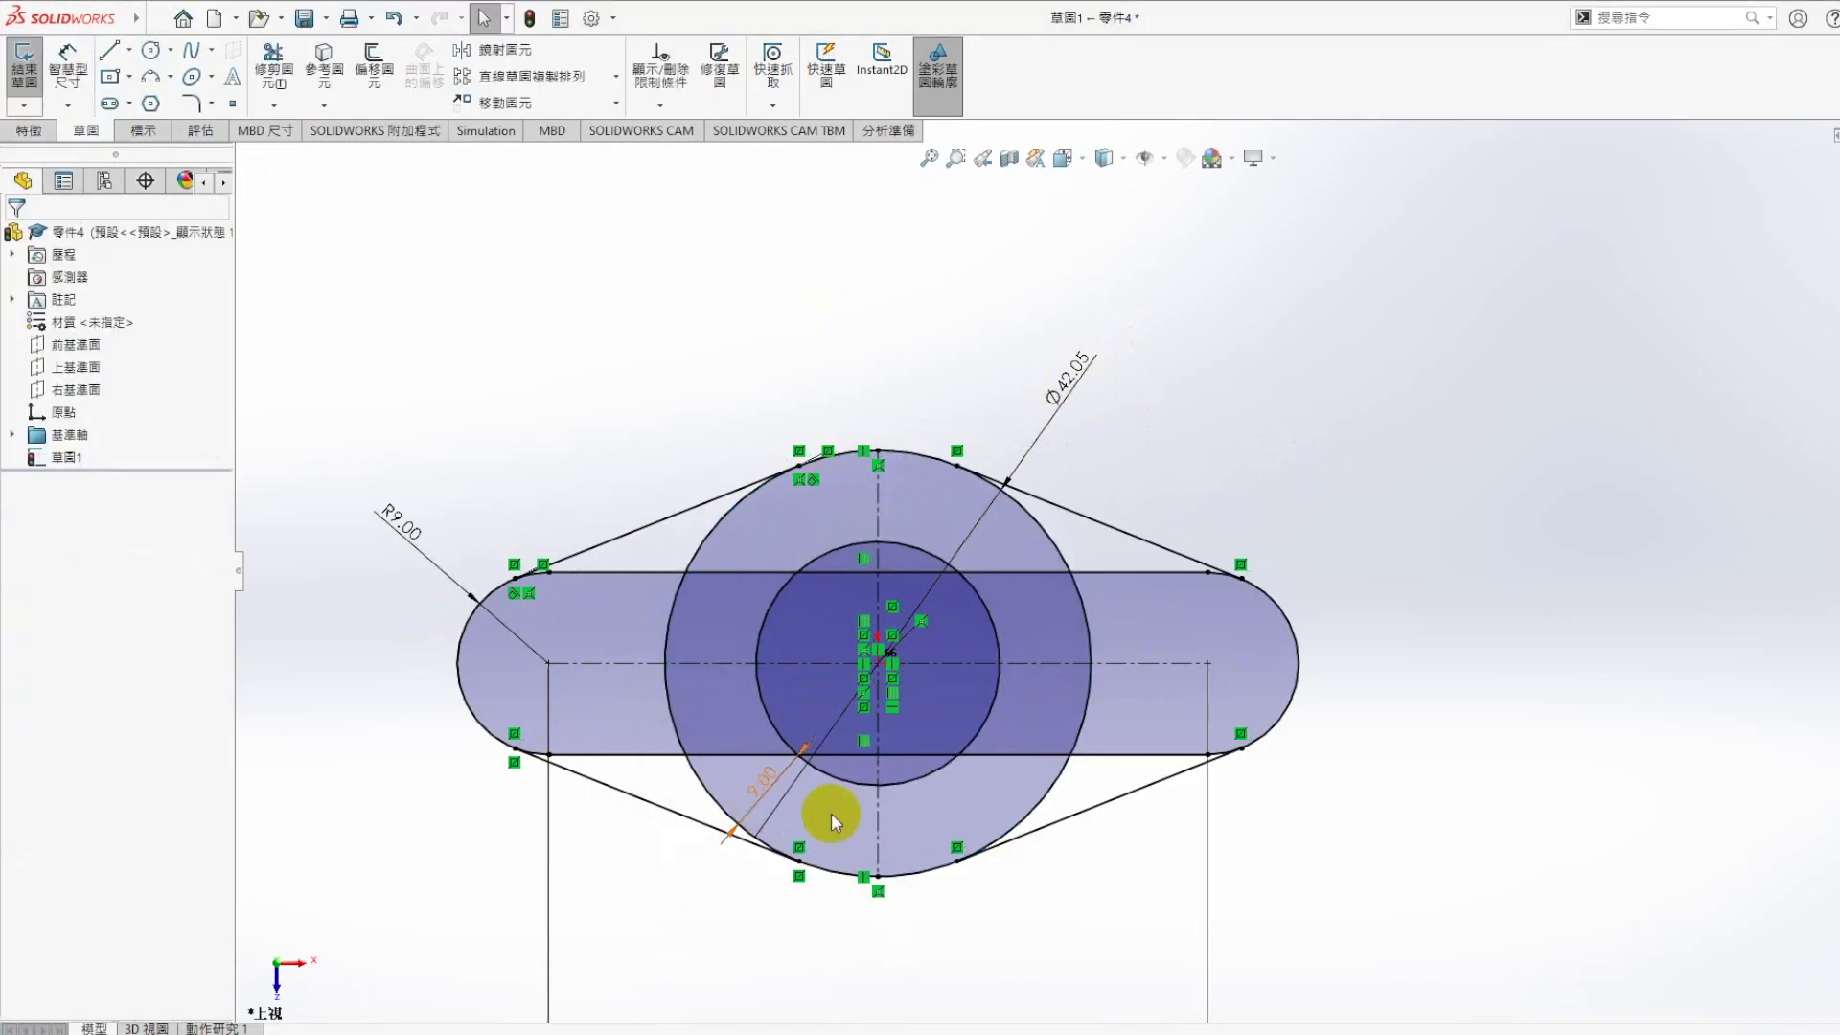
Reposition the 65 length dimension below the sketch and exit the finished sketch
scroll(920, 791, "up", 2)
scroll(968, 834, "down", 2)
scroll(920, 920, "up", 2)
left_click(925, 850)
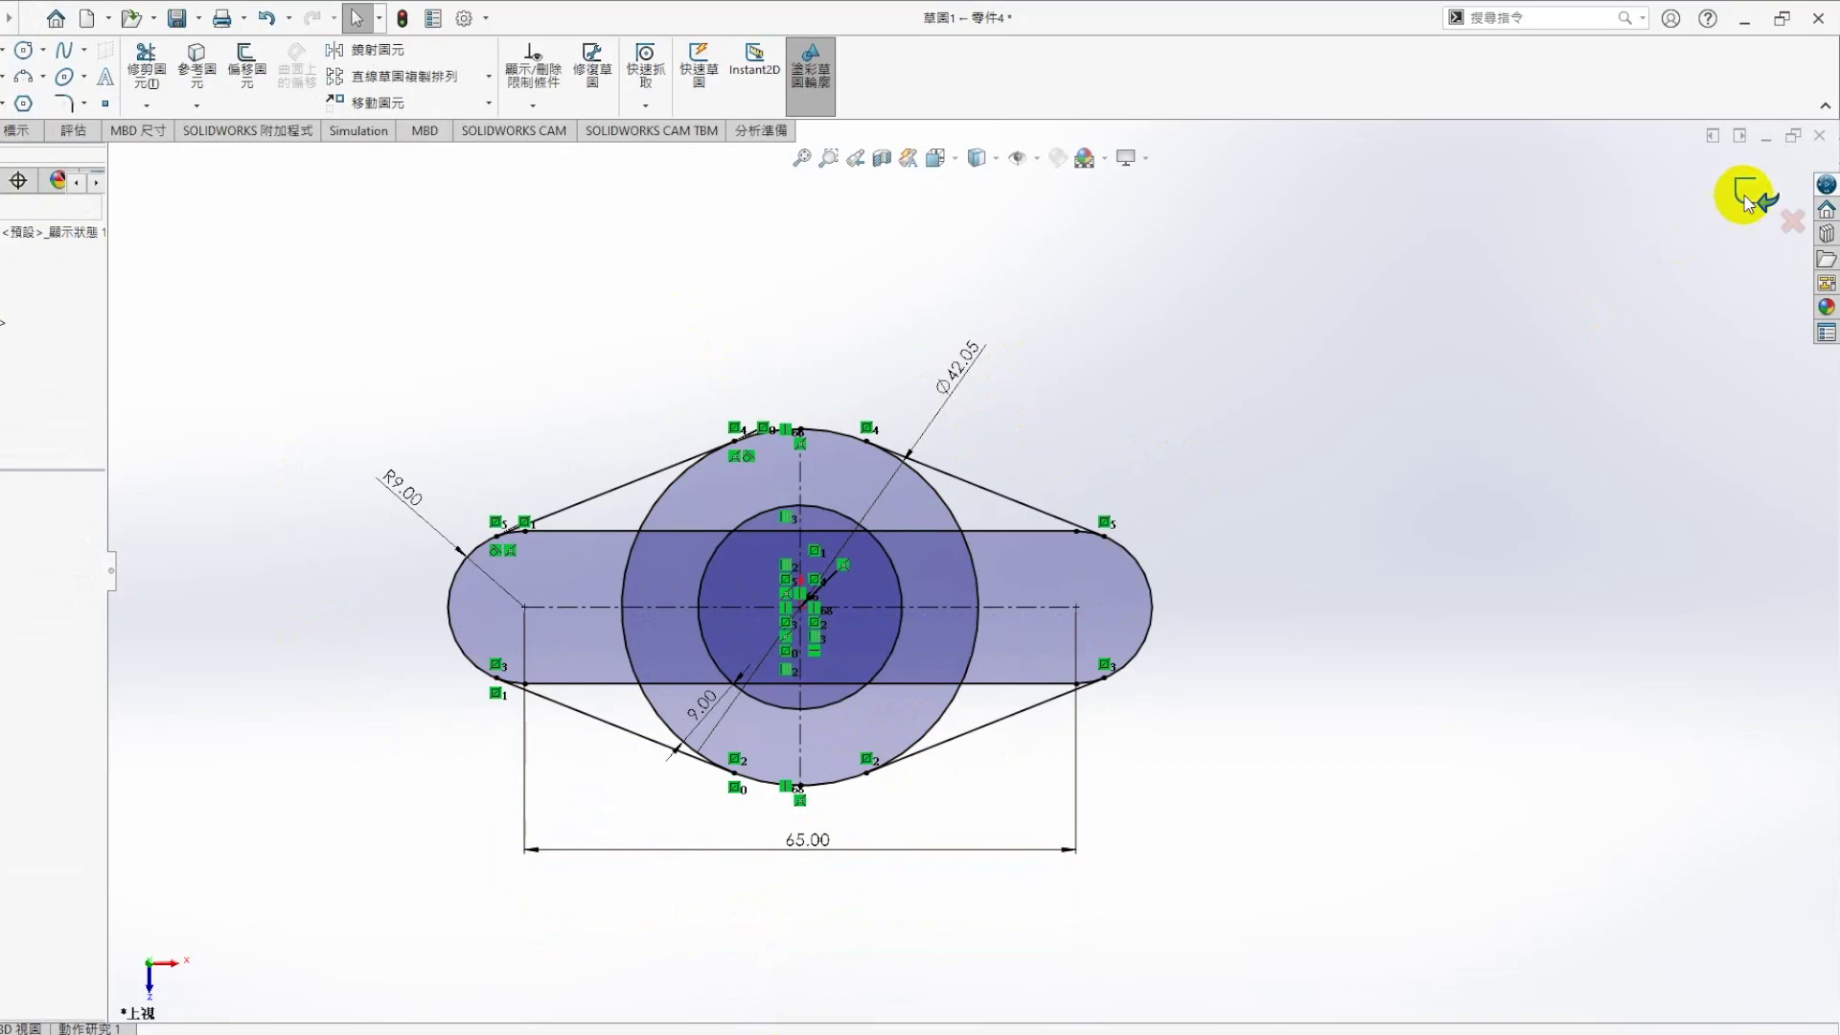
left_click(1746, 196)
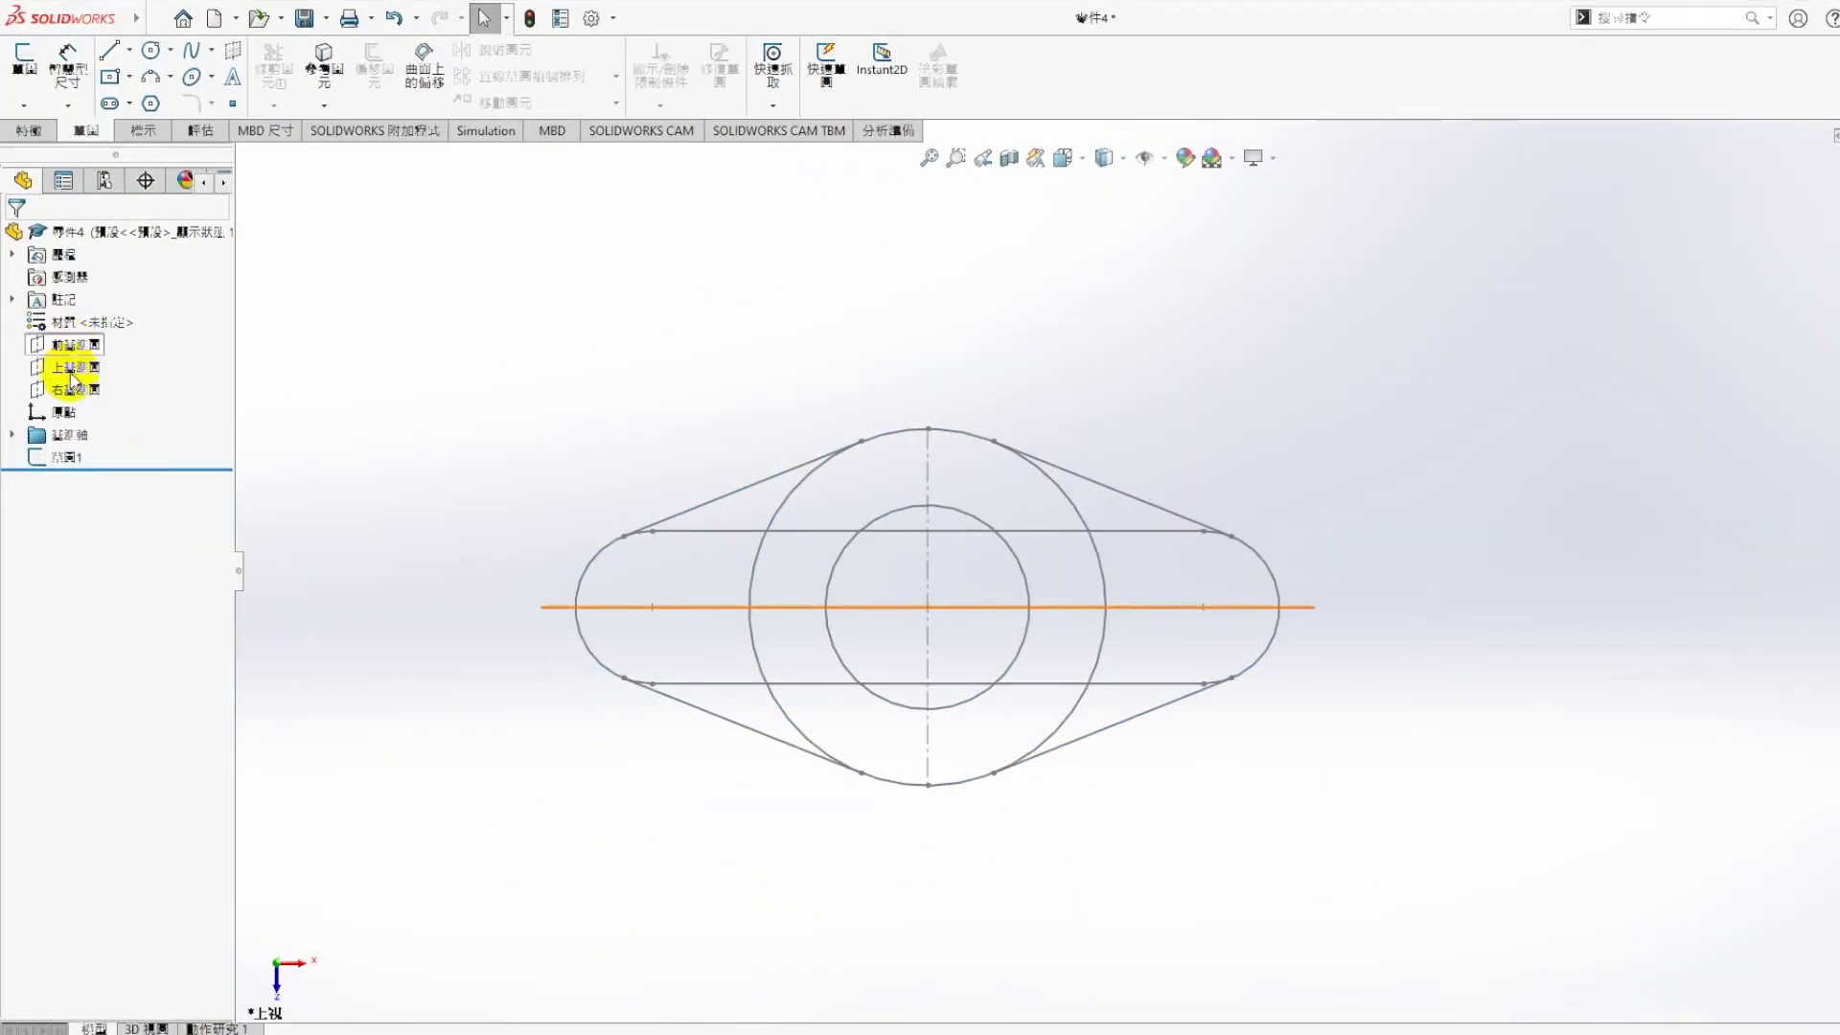
Start a Top Plane sketch and begin Convert Entities with Sketch1's upper-left tangent line
right_click(72, 367)
left_click(139, 347)
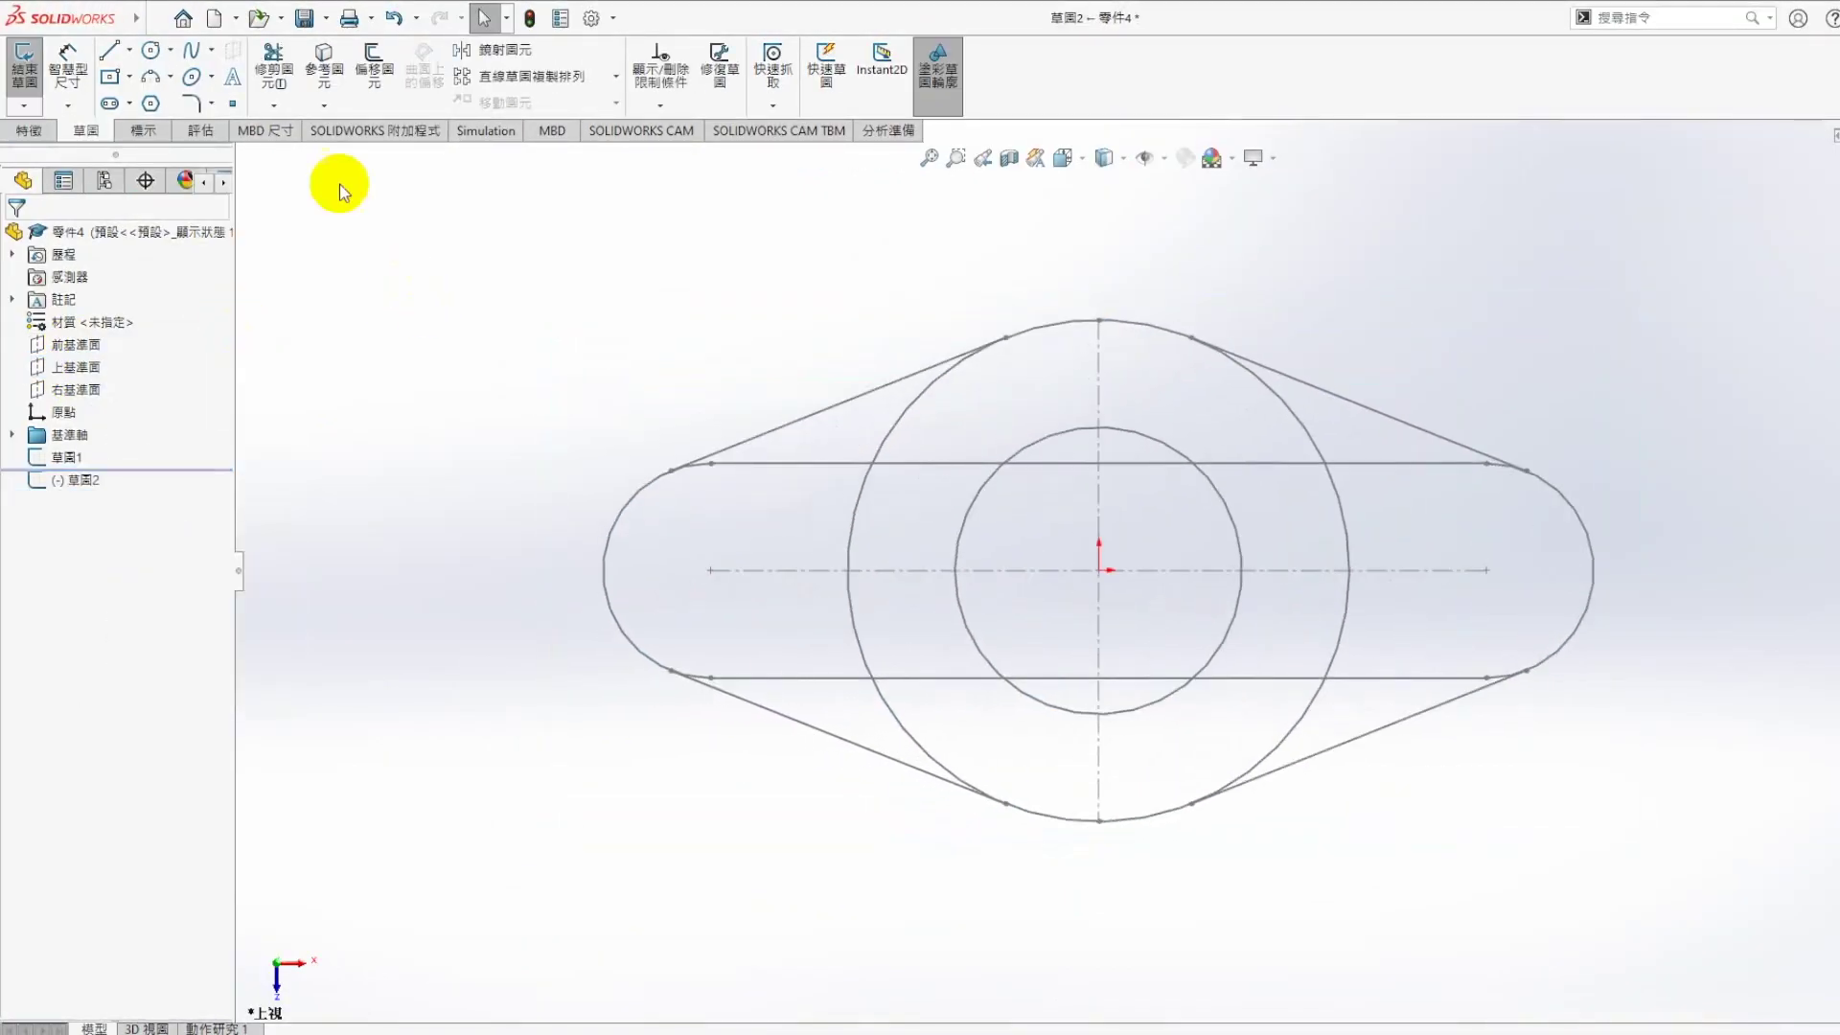
left_click(323, 67)
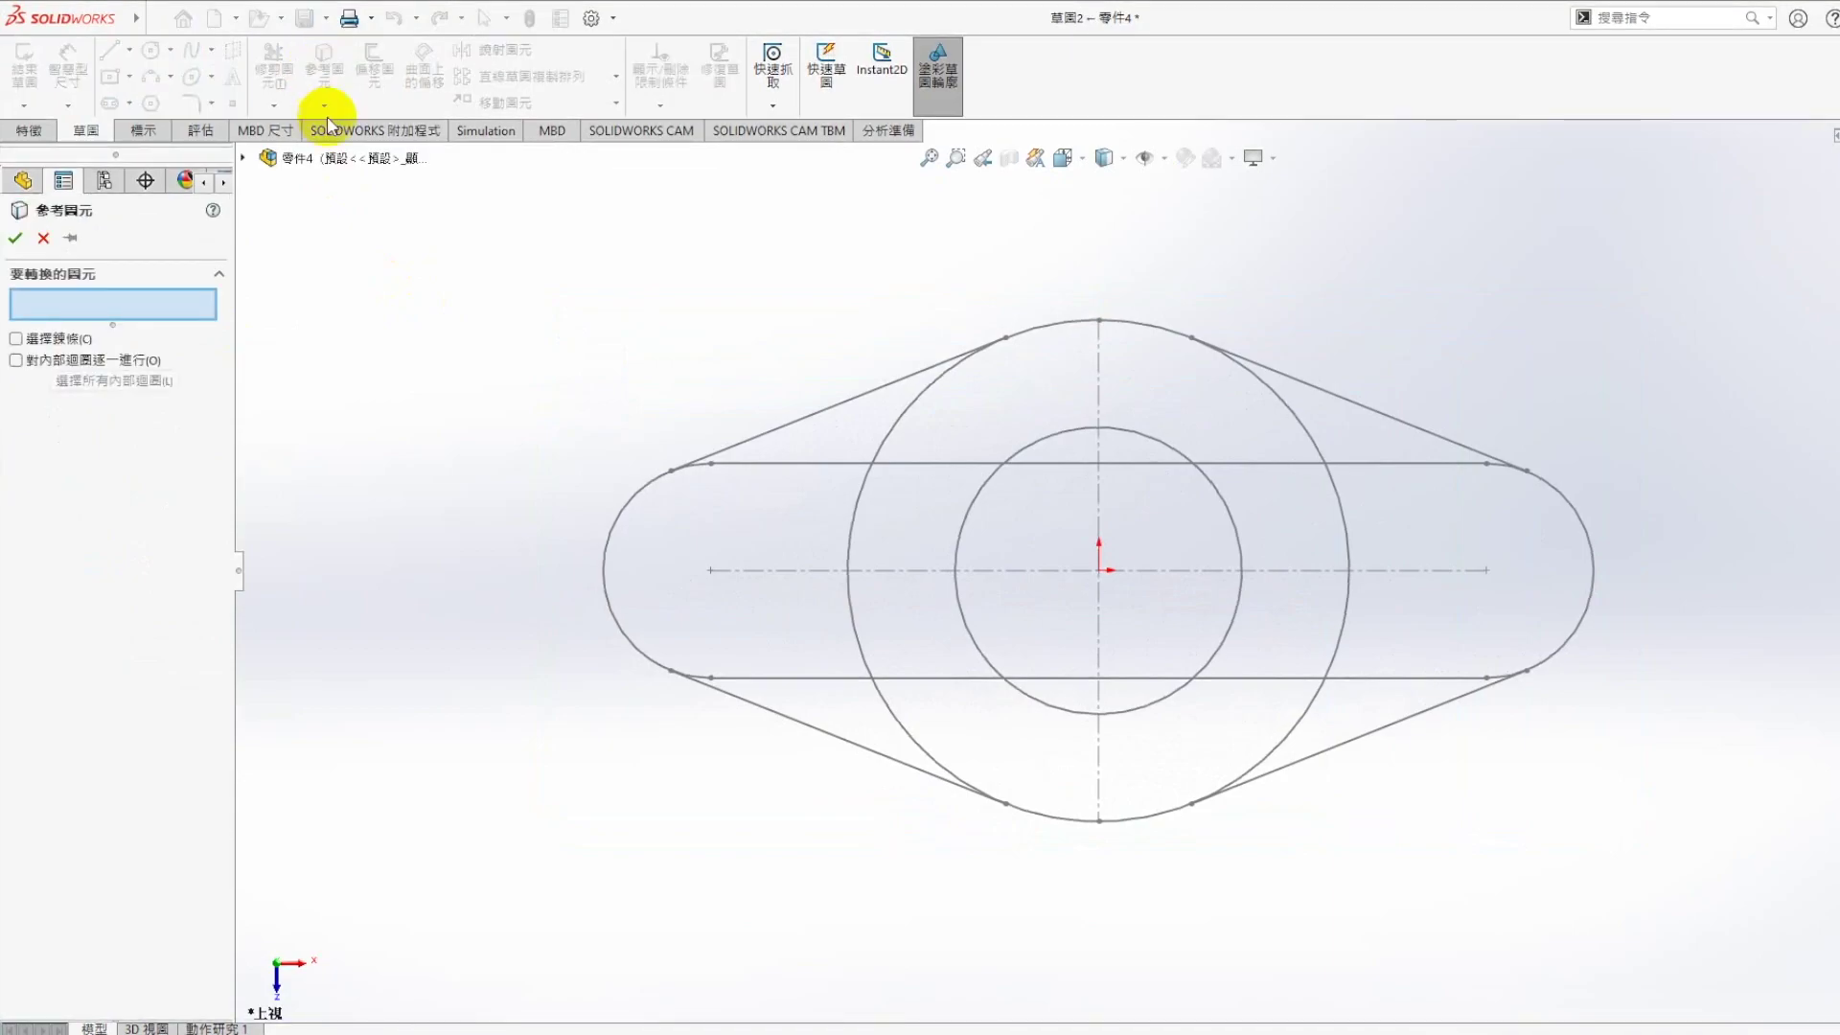
left_click(24, 338)
left_click(778, 428)
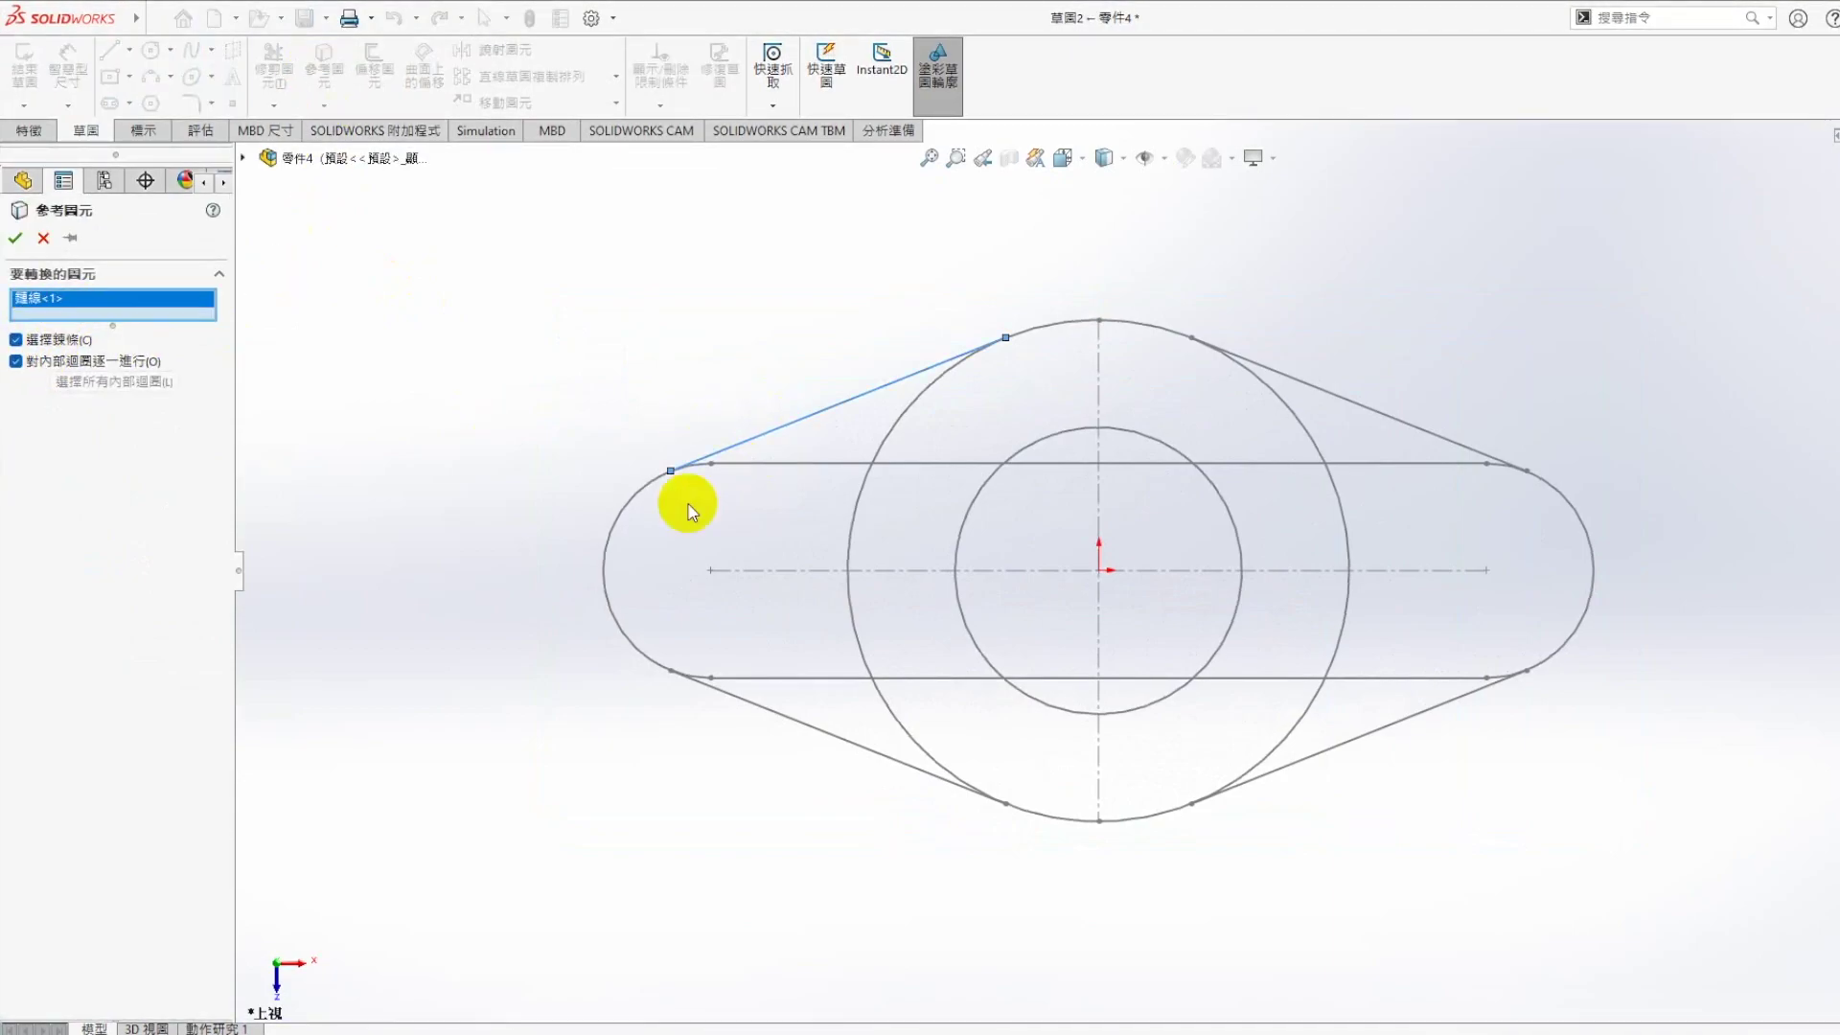
left_click(625, 510)
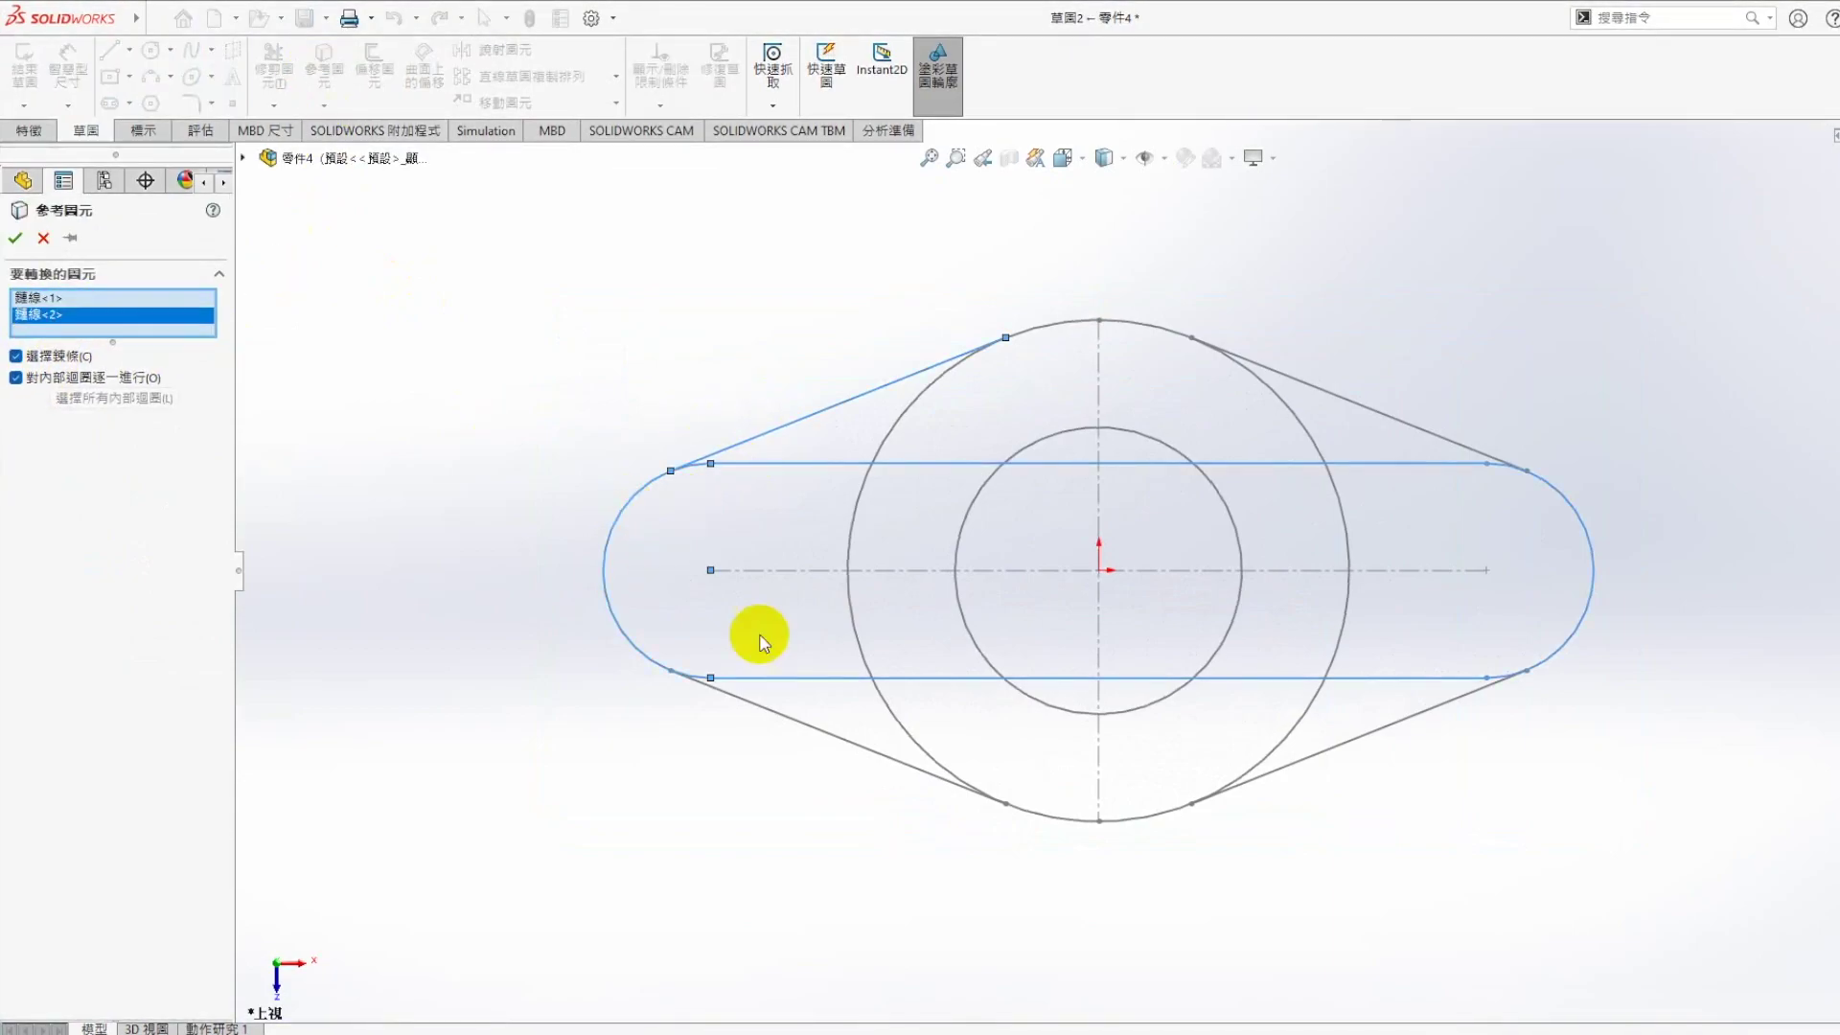
left_click(624, 506)
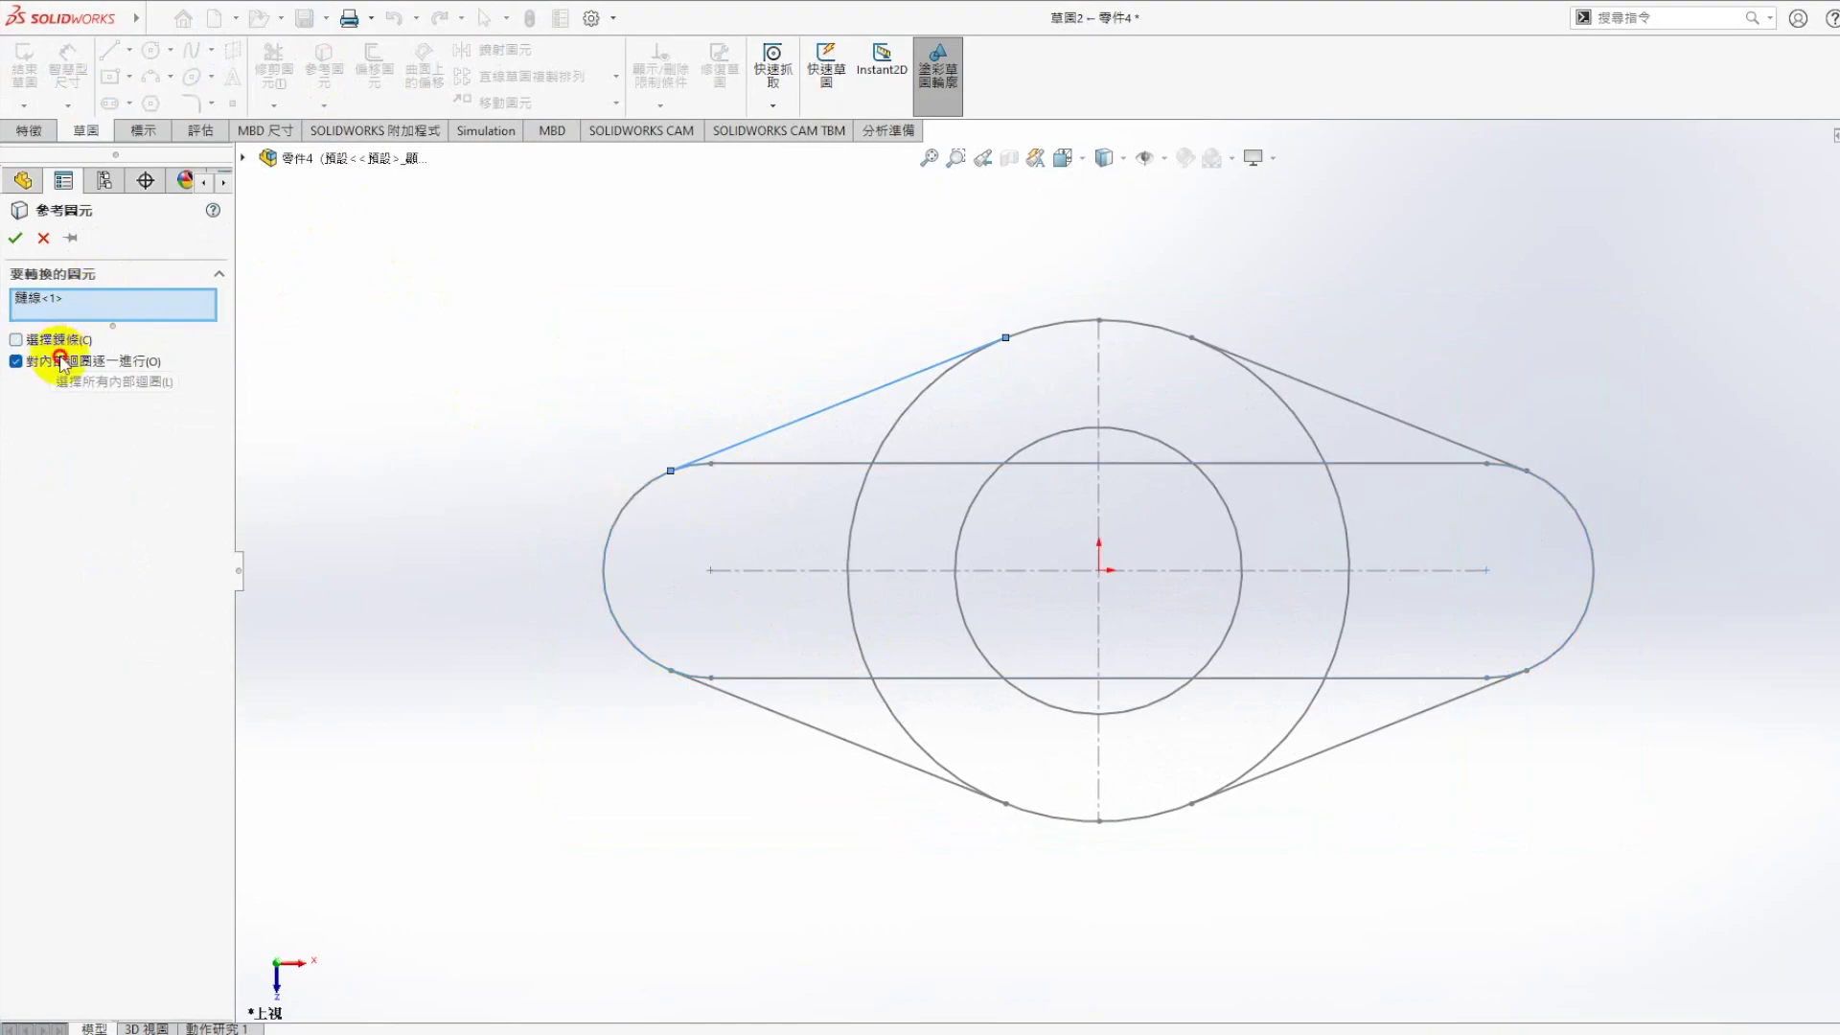
Add the left arc, lower tangent lines, large circle, right arc and upper-right line, then confirm
left_click(610, 518)
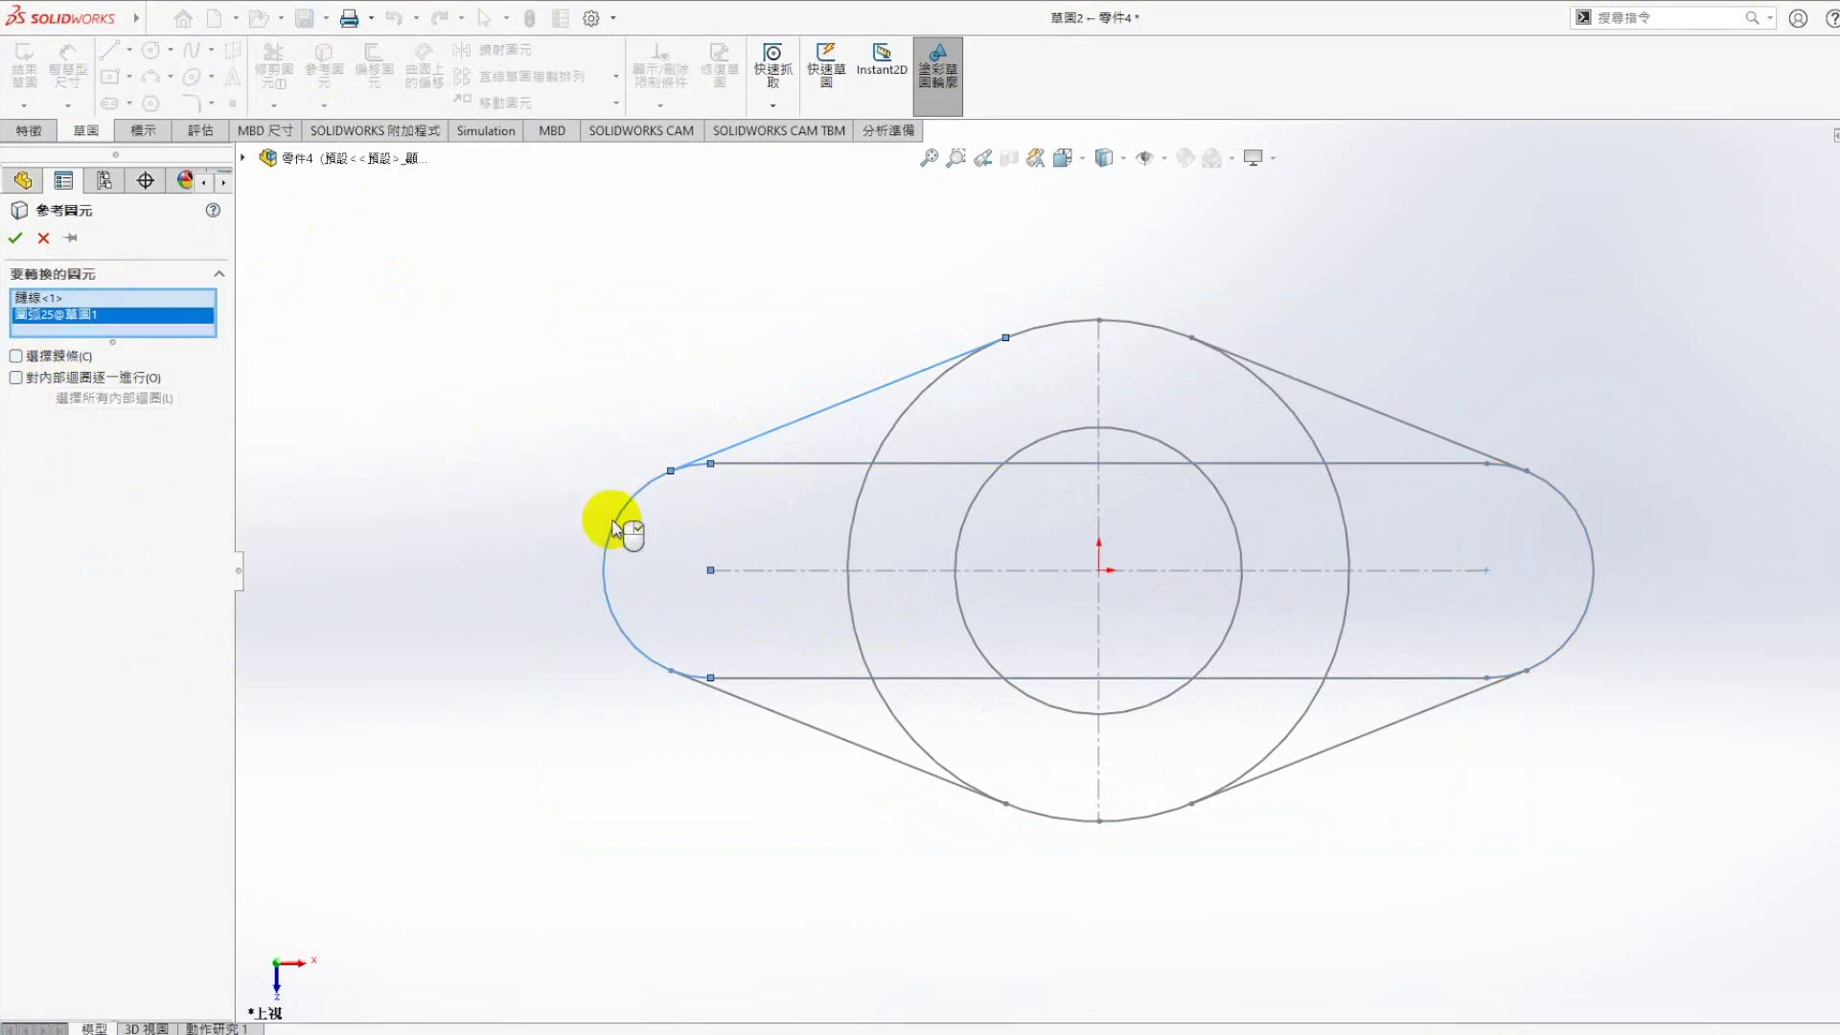
left_click(805, 723)
left_click(1156, 816)
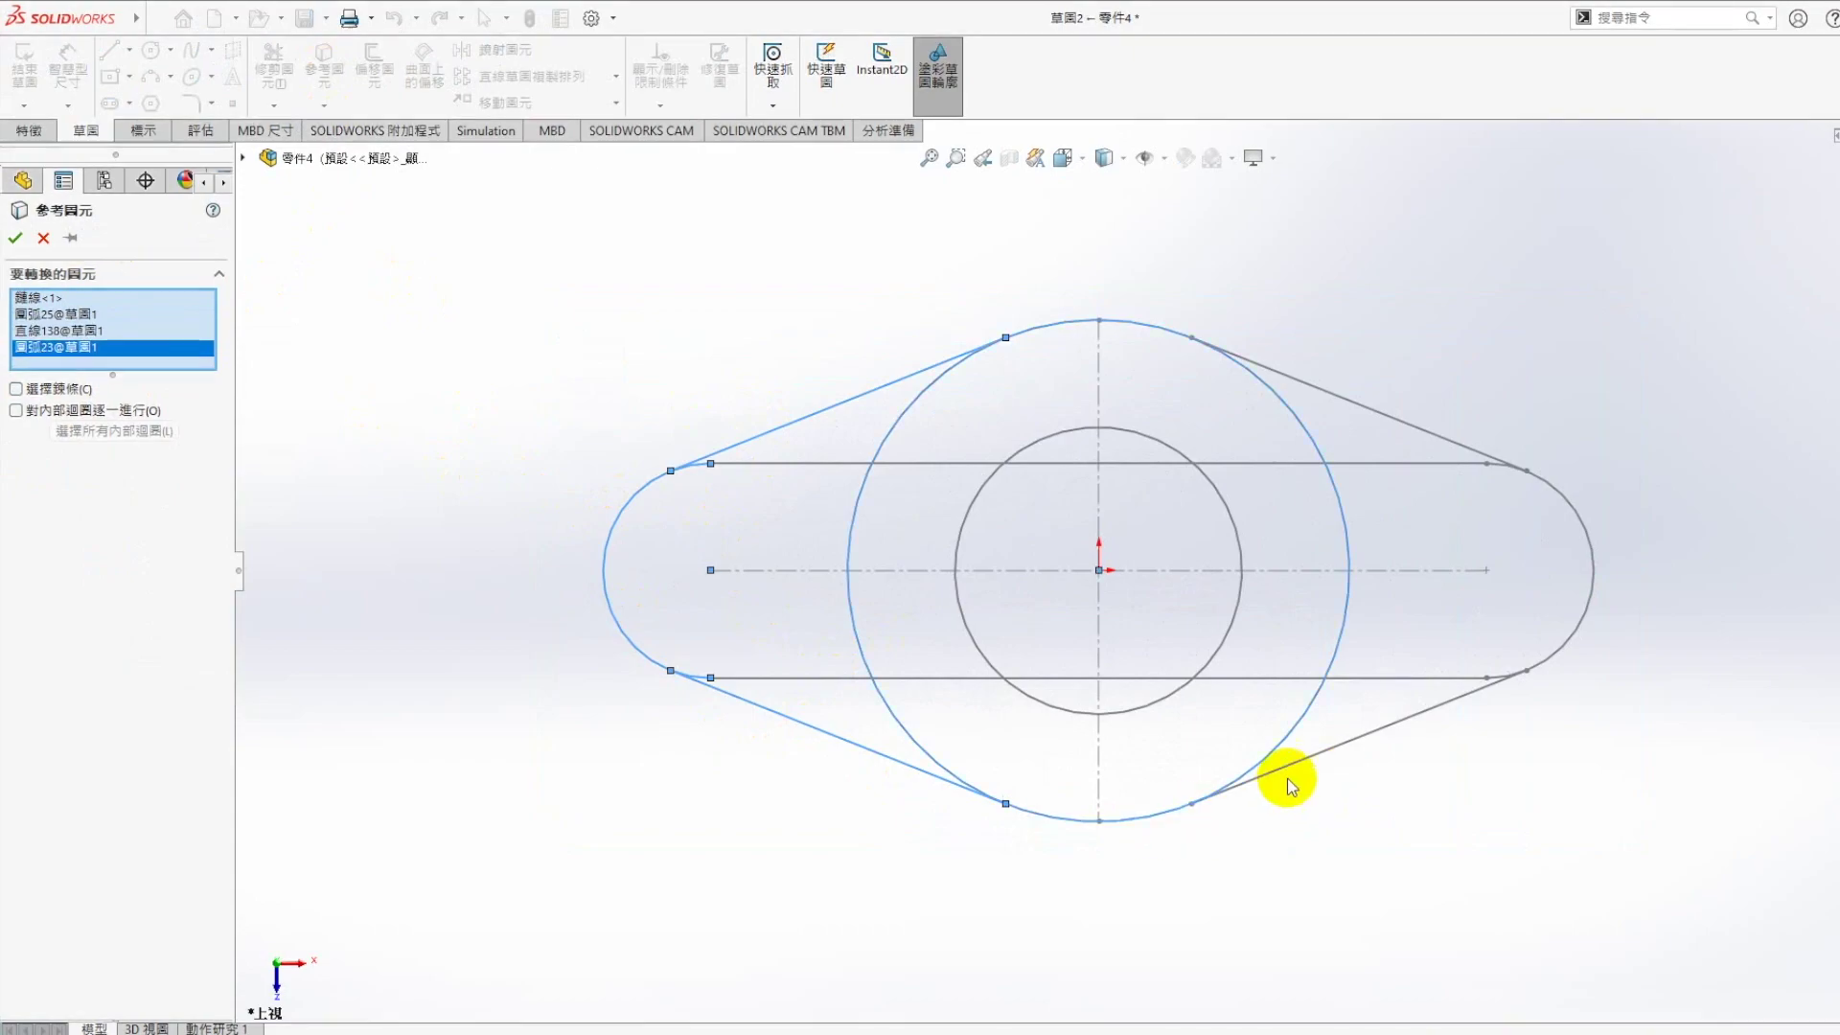
left_click(1304, 763)
left_click(1578, 633)
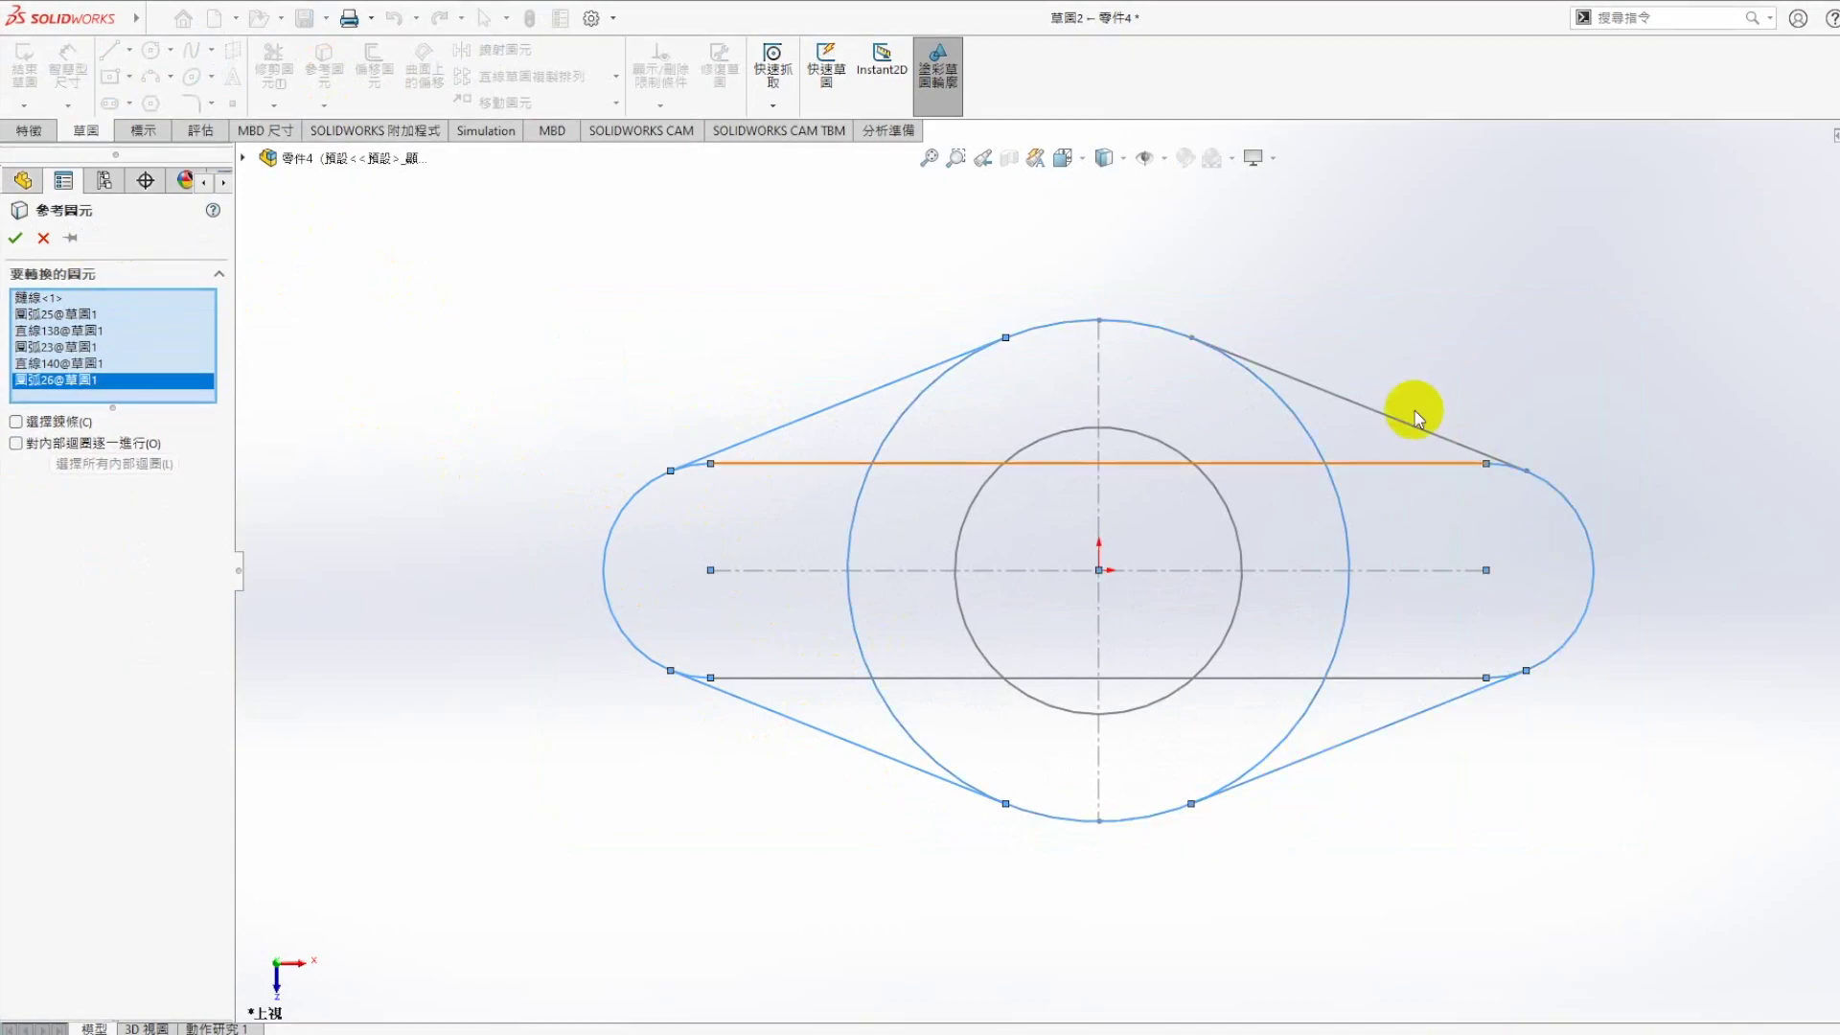
left_click(1400, 422)
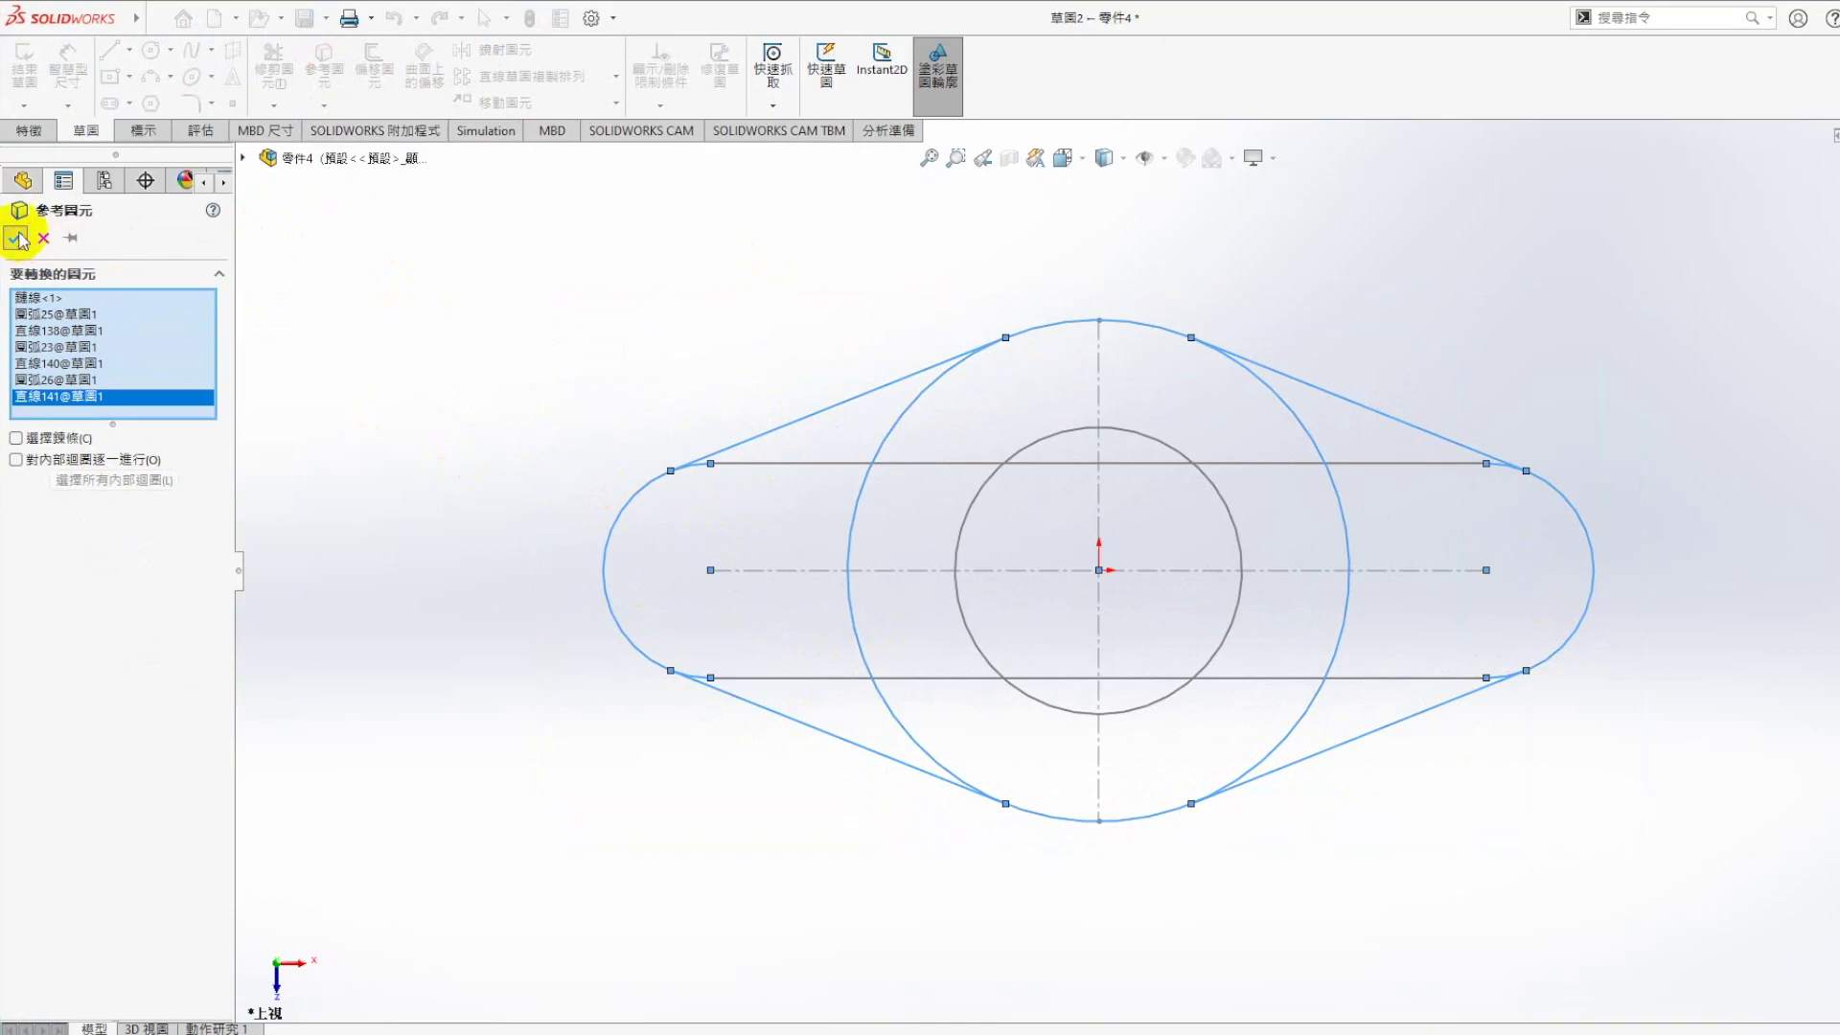
left_click(19, 240)
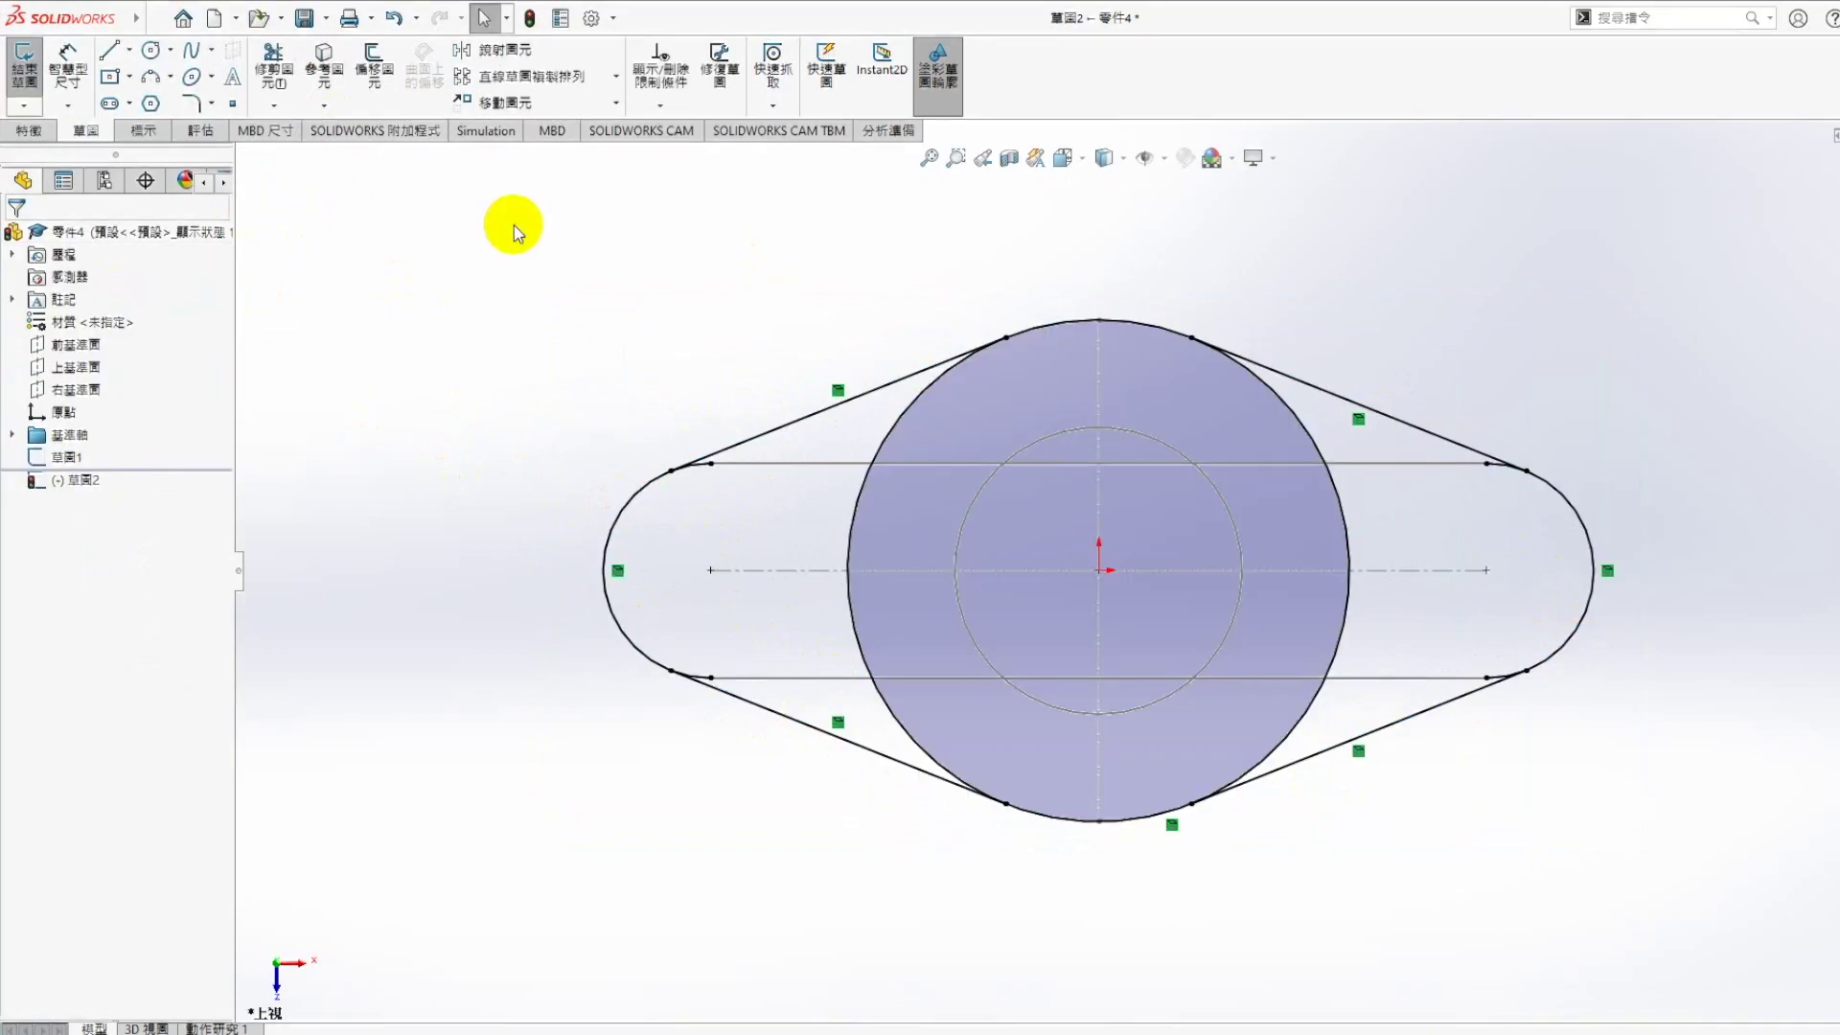
left_click(285, 83)
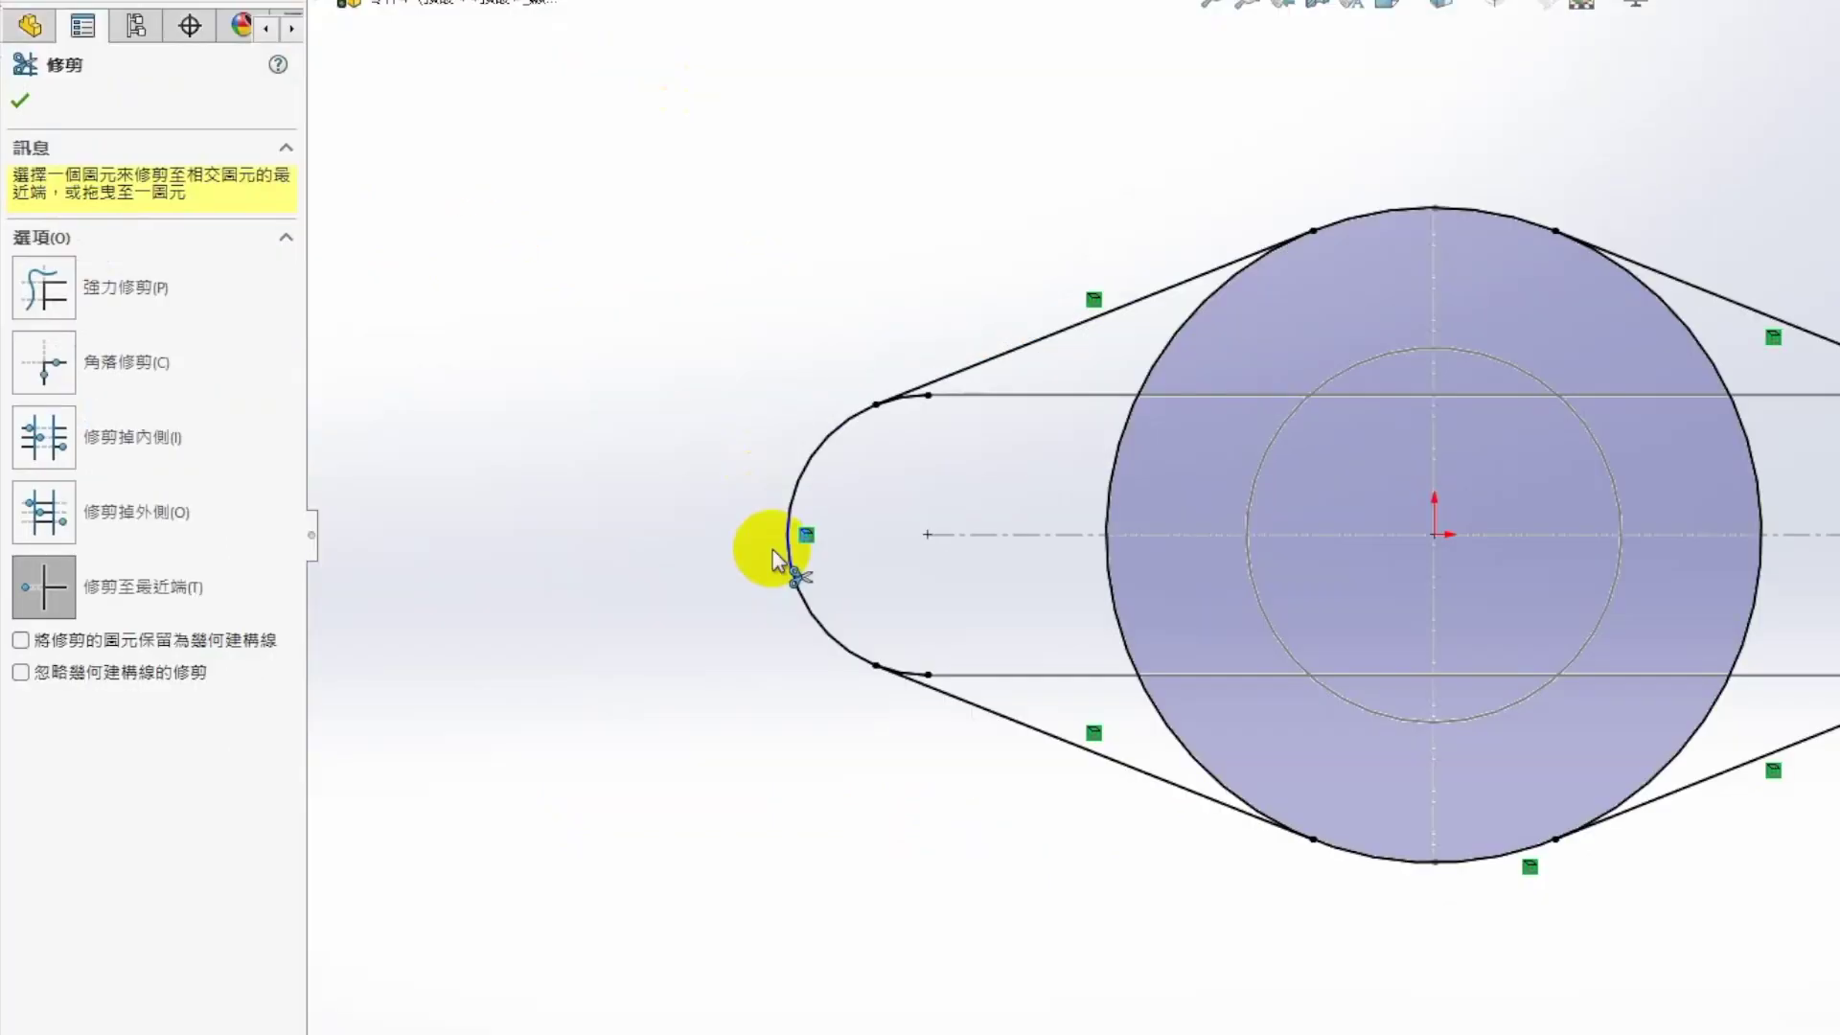
left_click(56, 302)
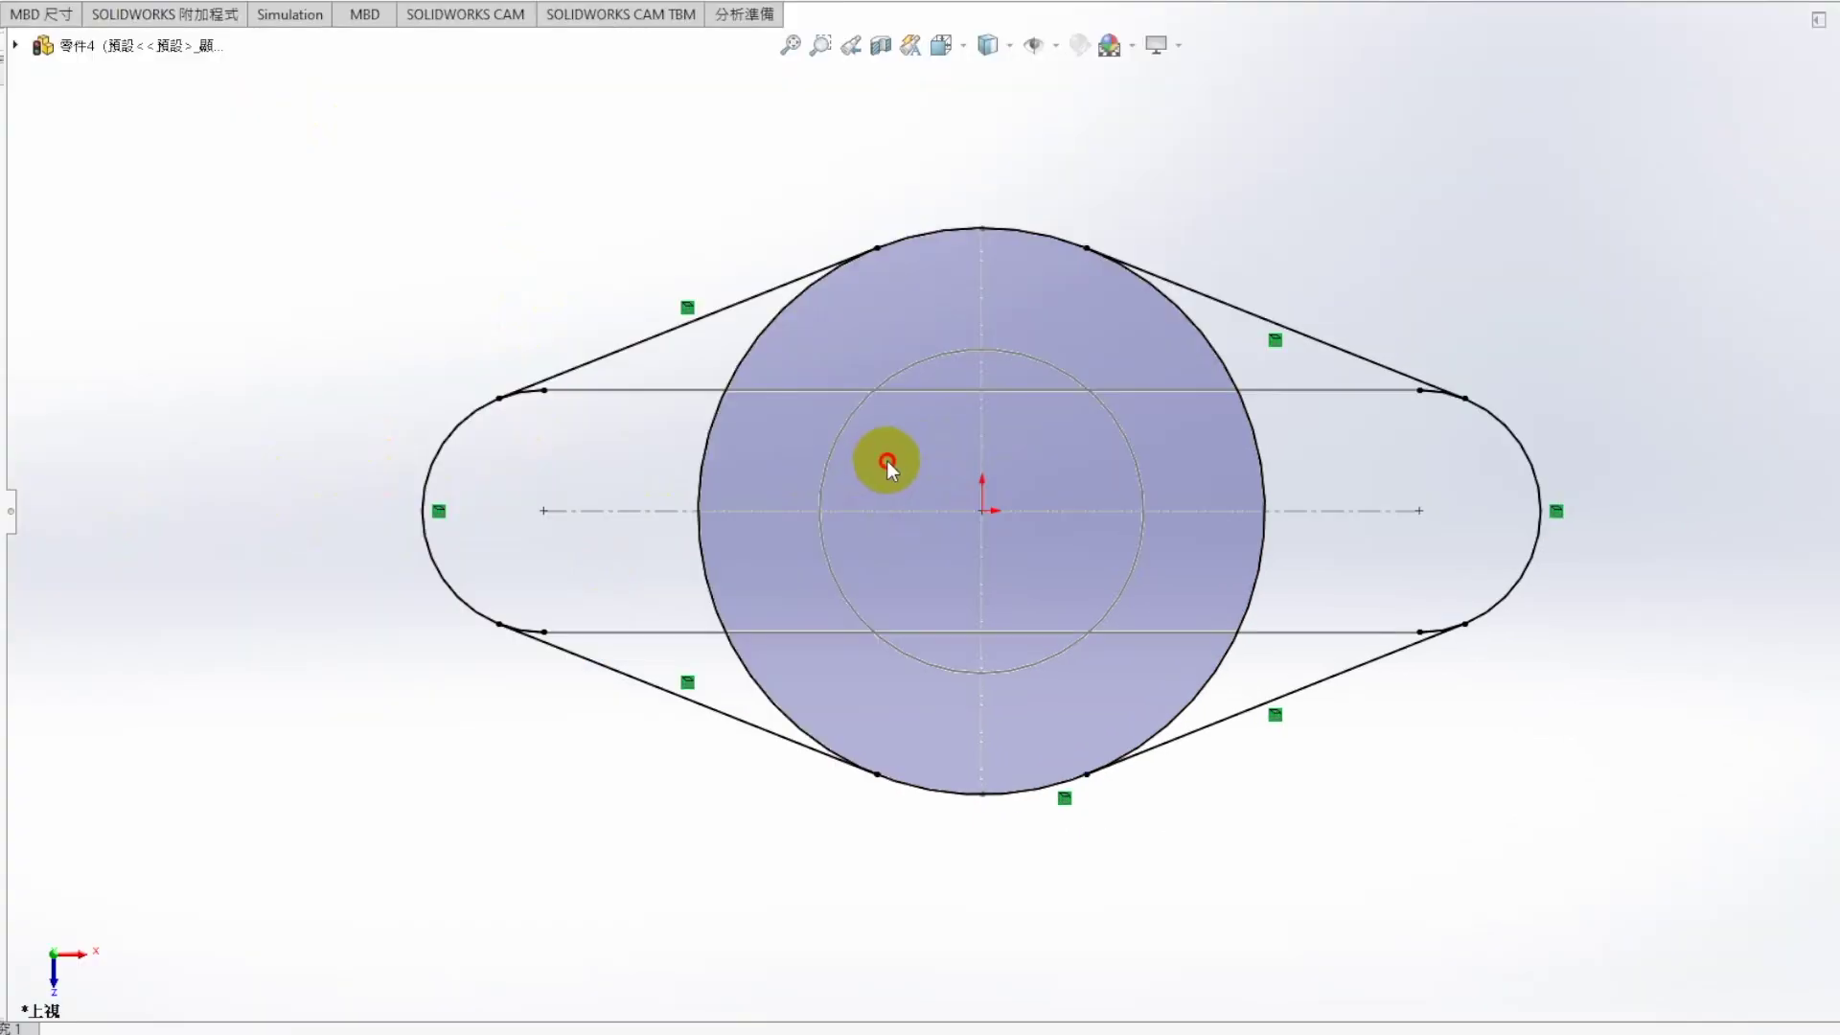
left_click_drag(887, 461, 543, 396)
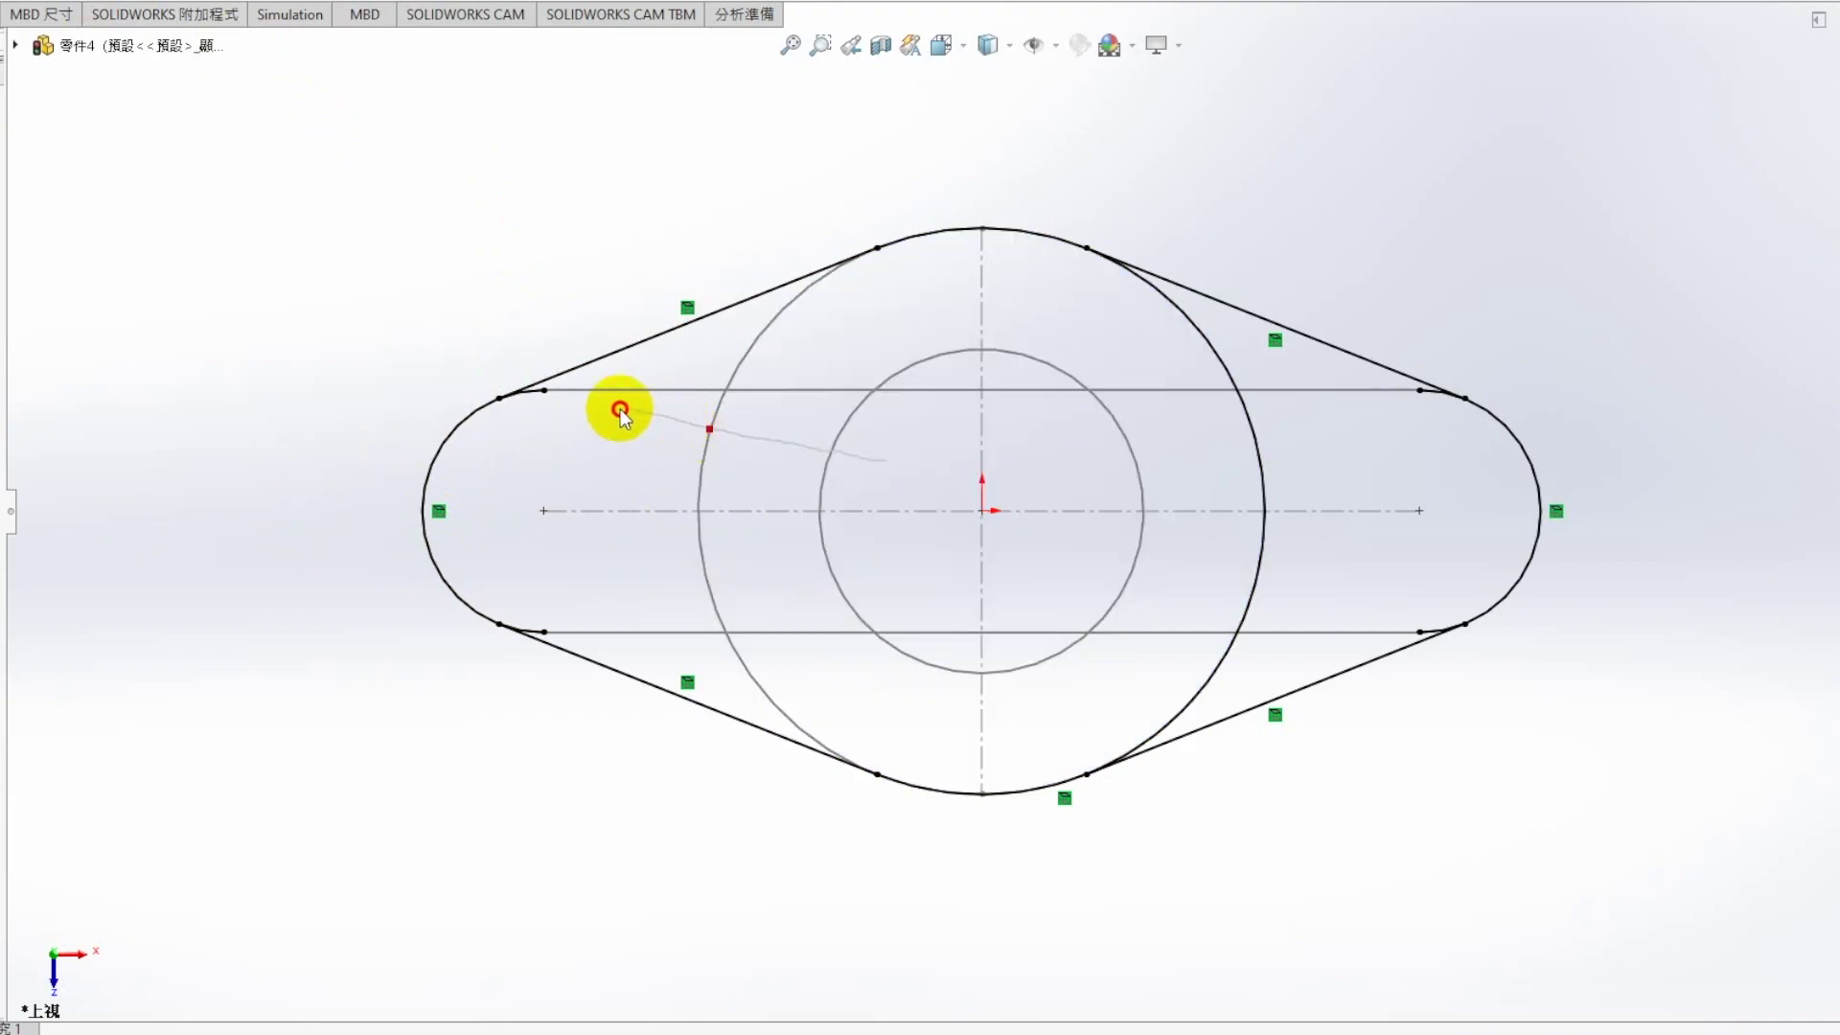
left_click_drag(534, 392, 536, 621)
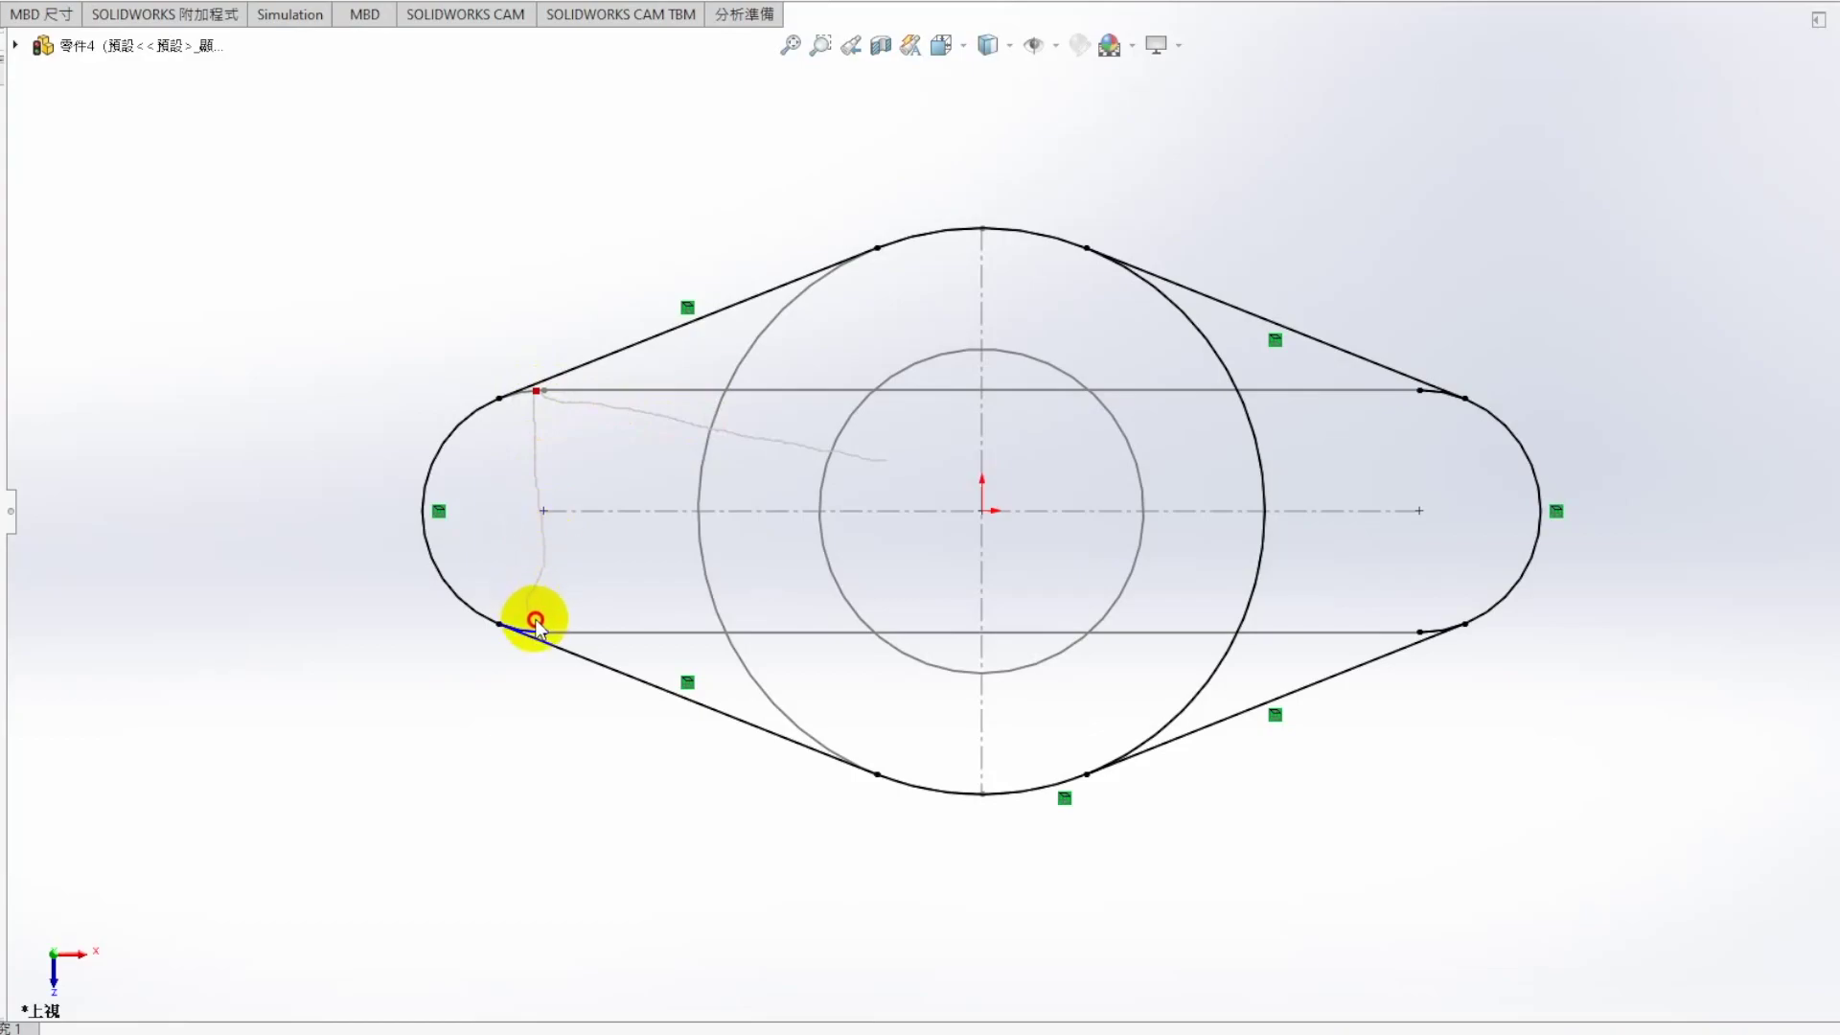
mouse_move(539, 635)
left_mouse_down()
mouse_move(607, 624)
mouse_move(1193, 692)
mouse_move(1290, 649)
mouse_move(1398, 638)
mouse_move(1433, 395)
left_mouse_up()
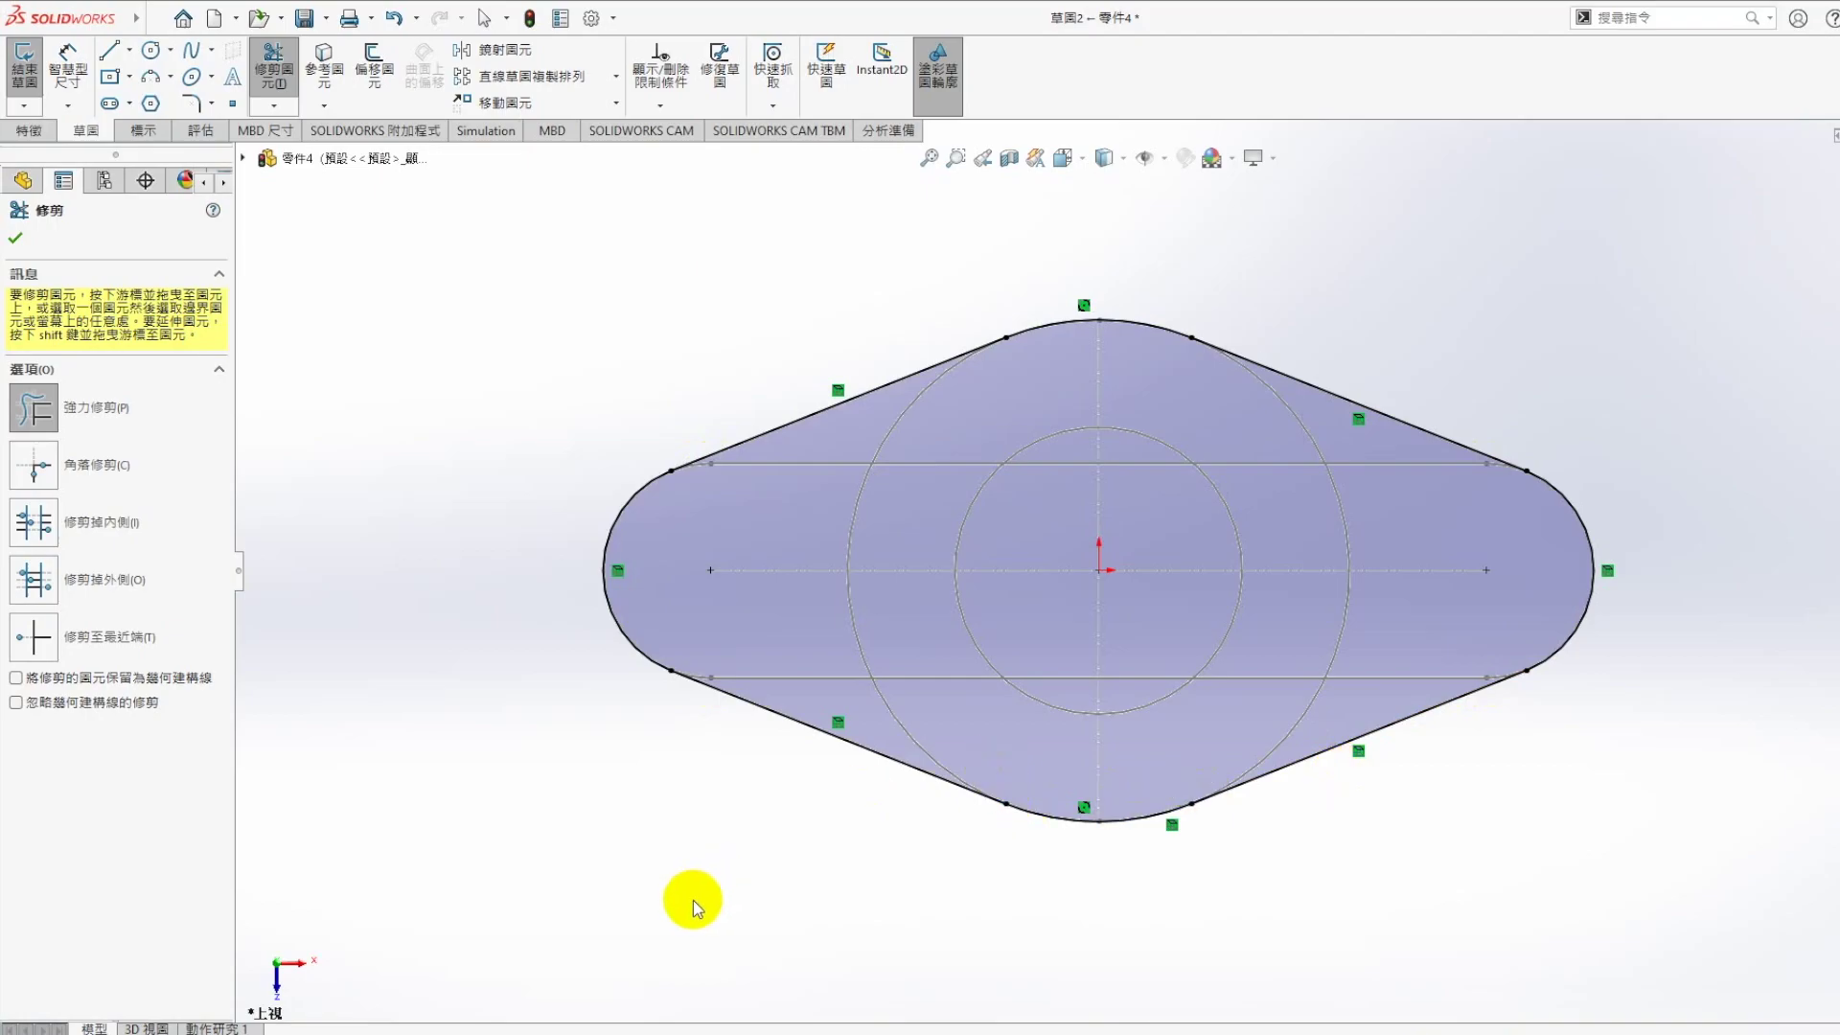
key("Escape")
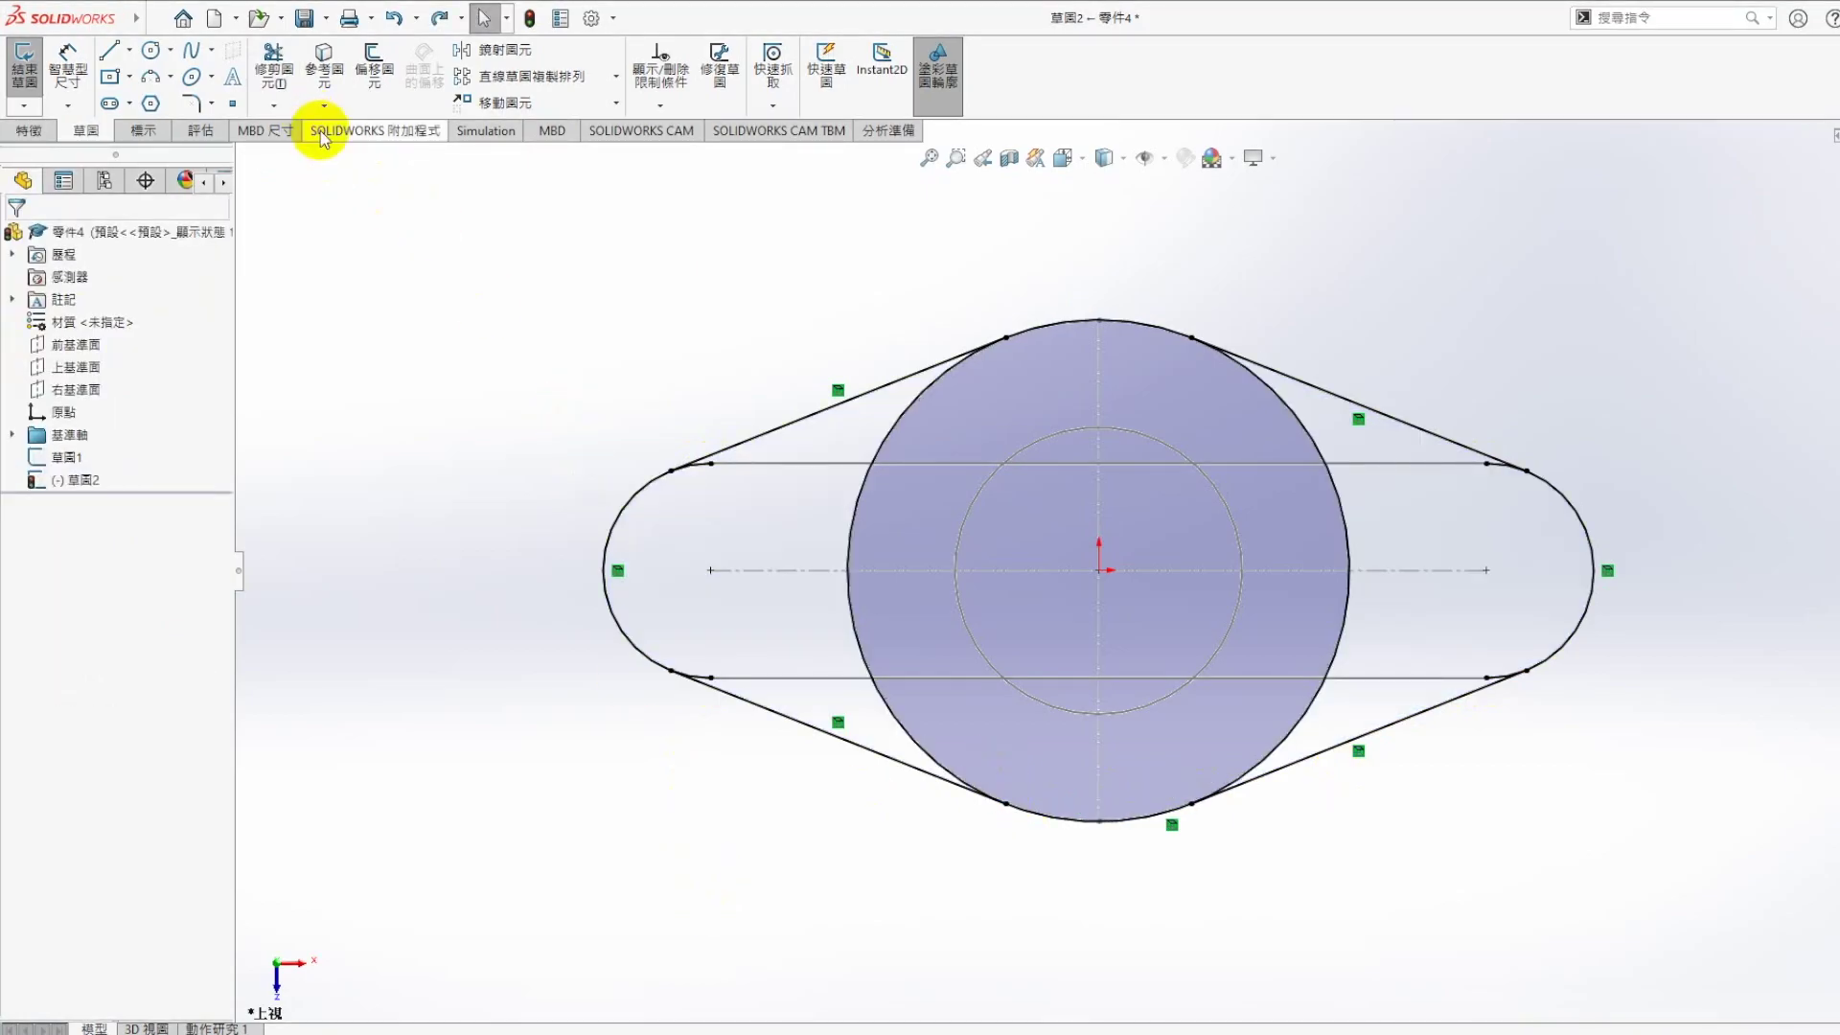
left_click(274, 67)
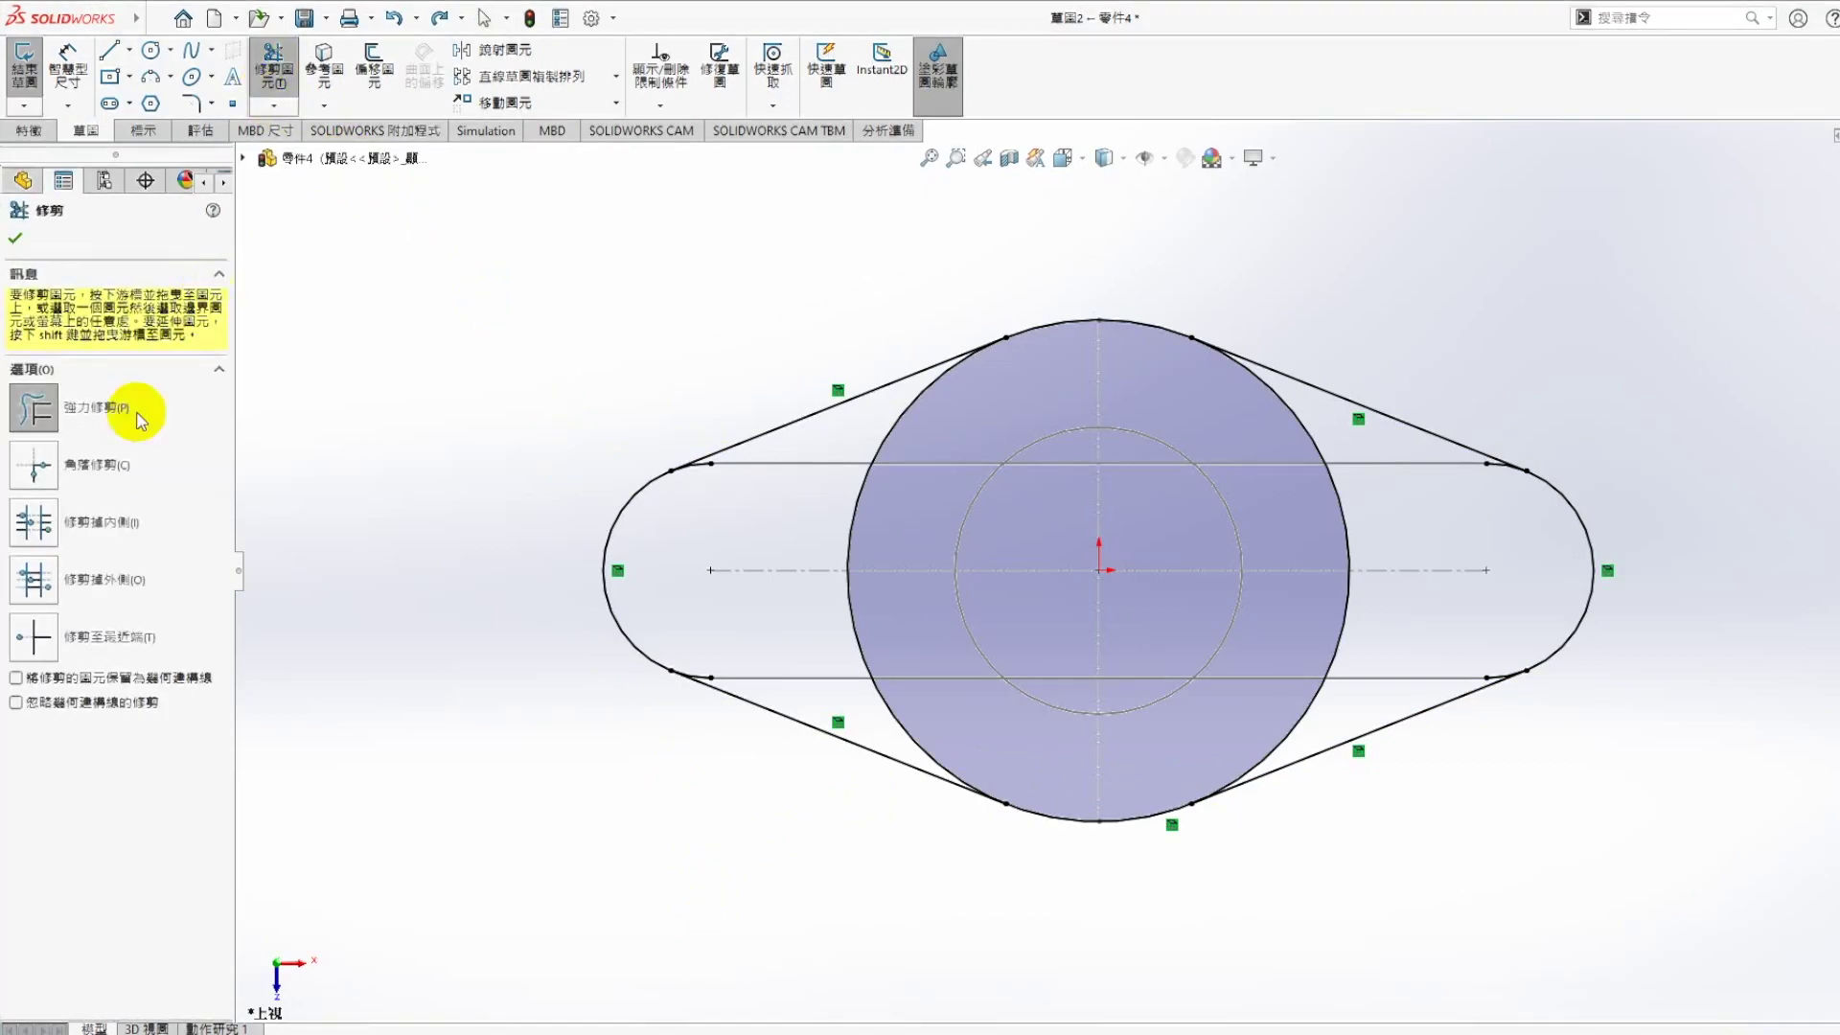
left_click(34, 623)
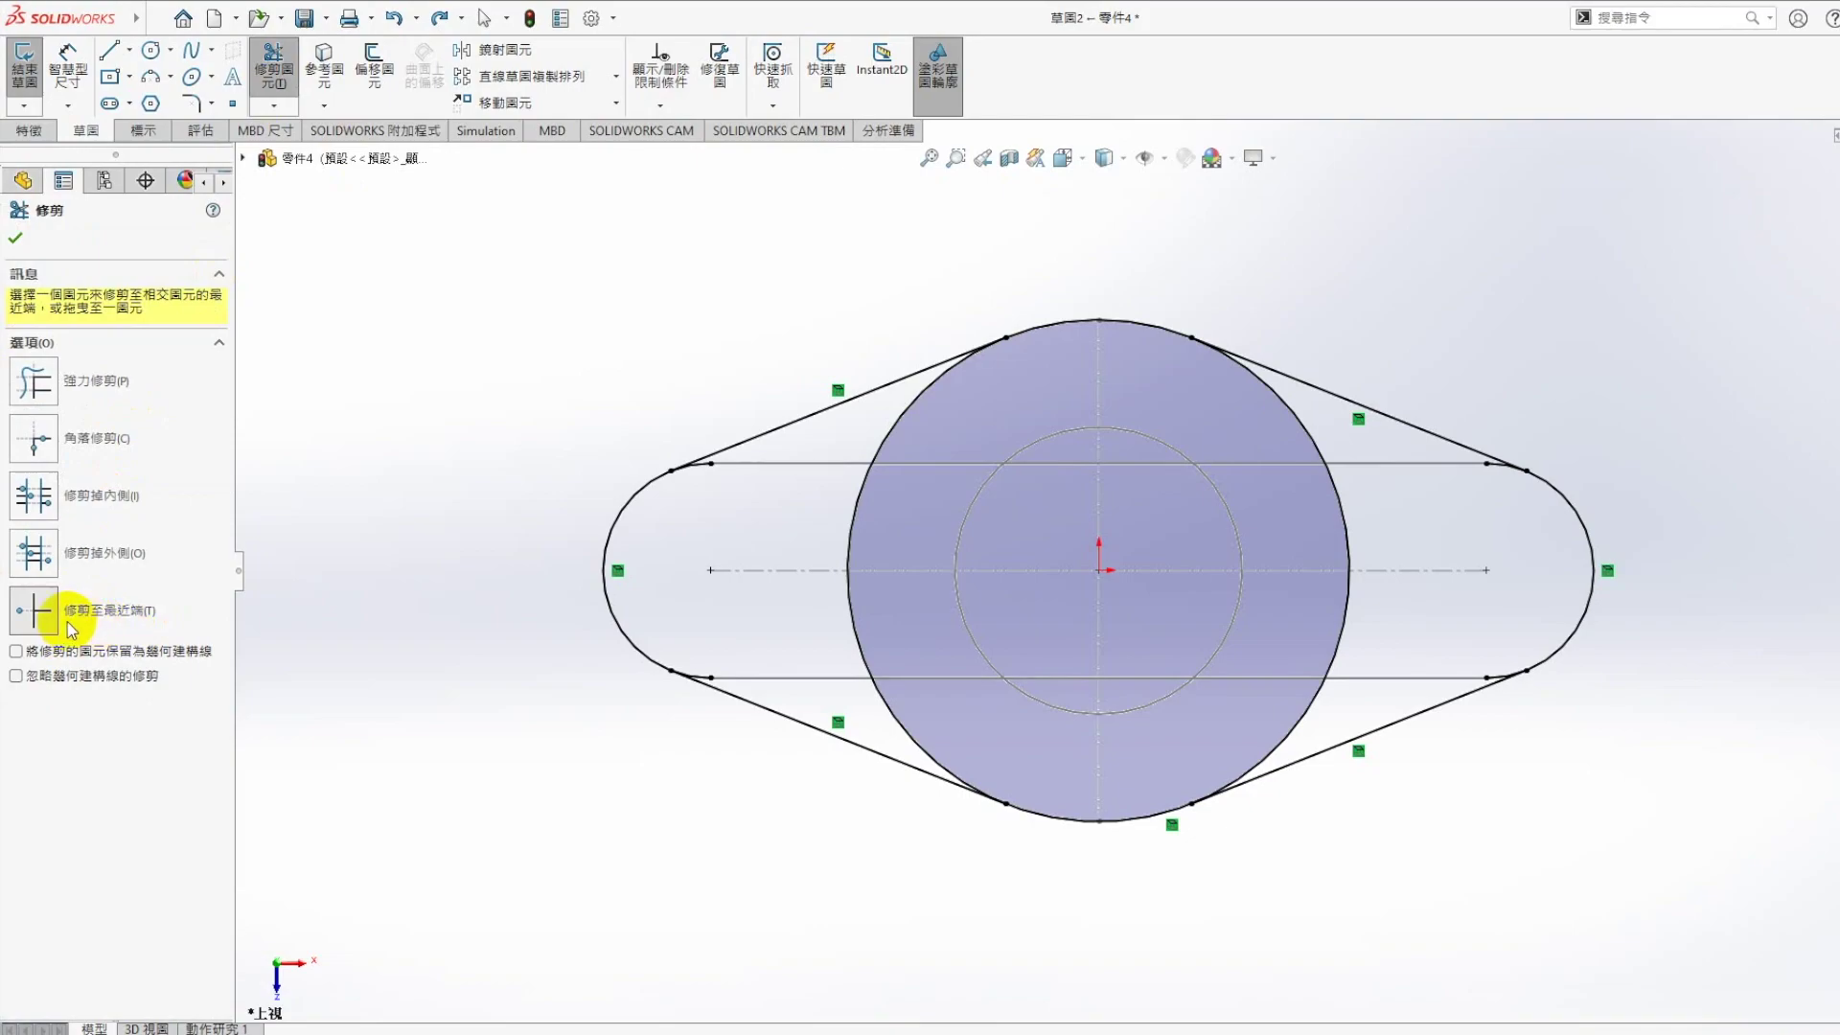
left_click(703, 476)
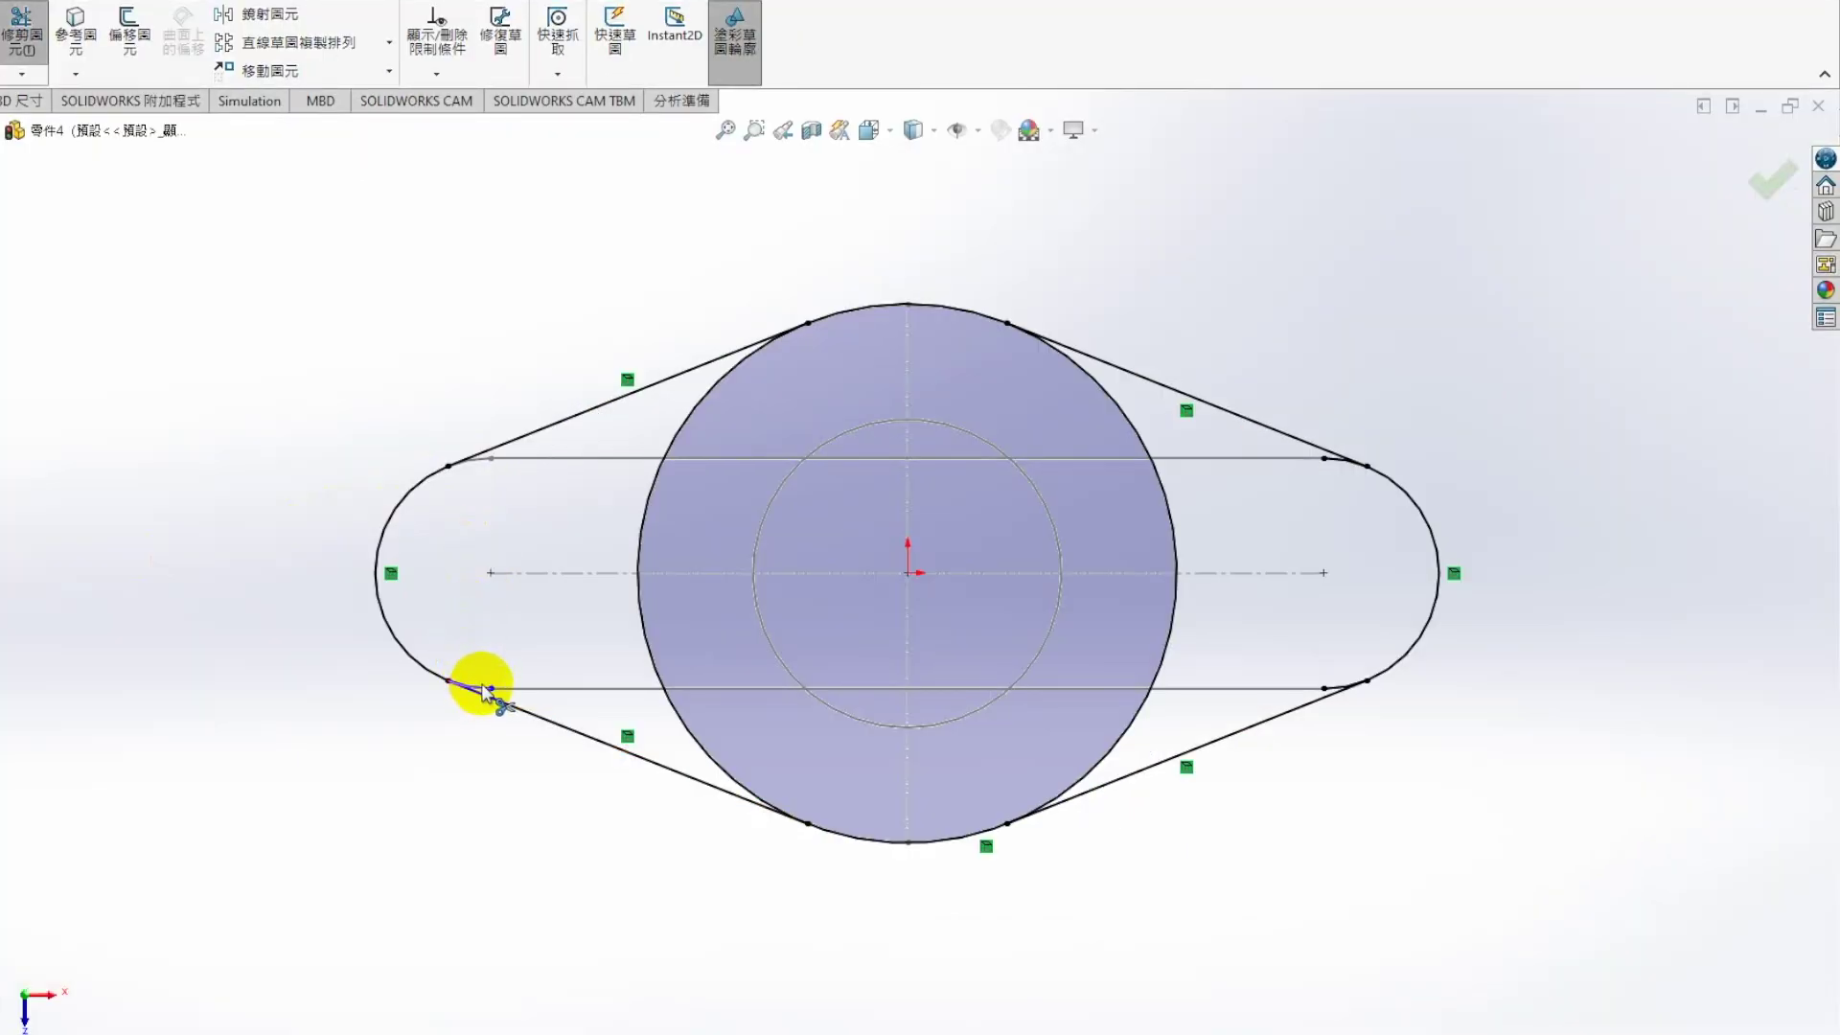
left_click(644, 616)
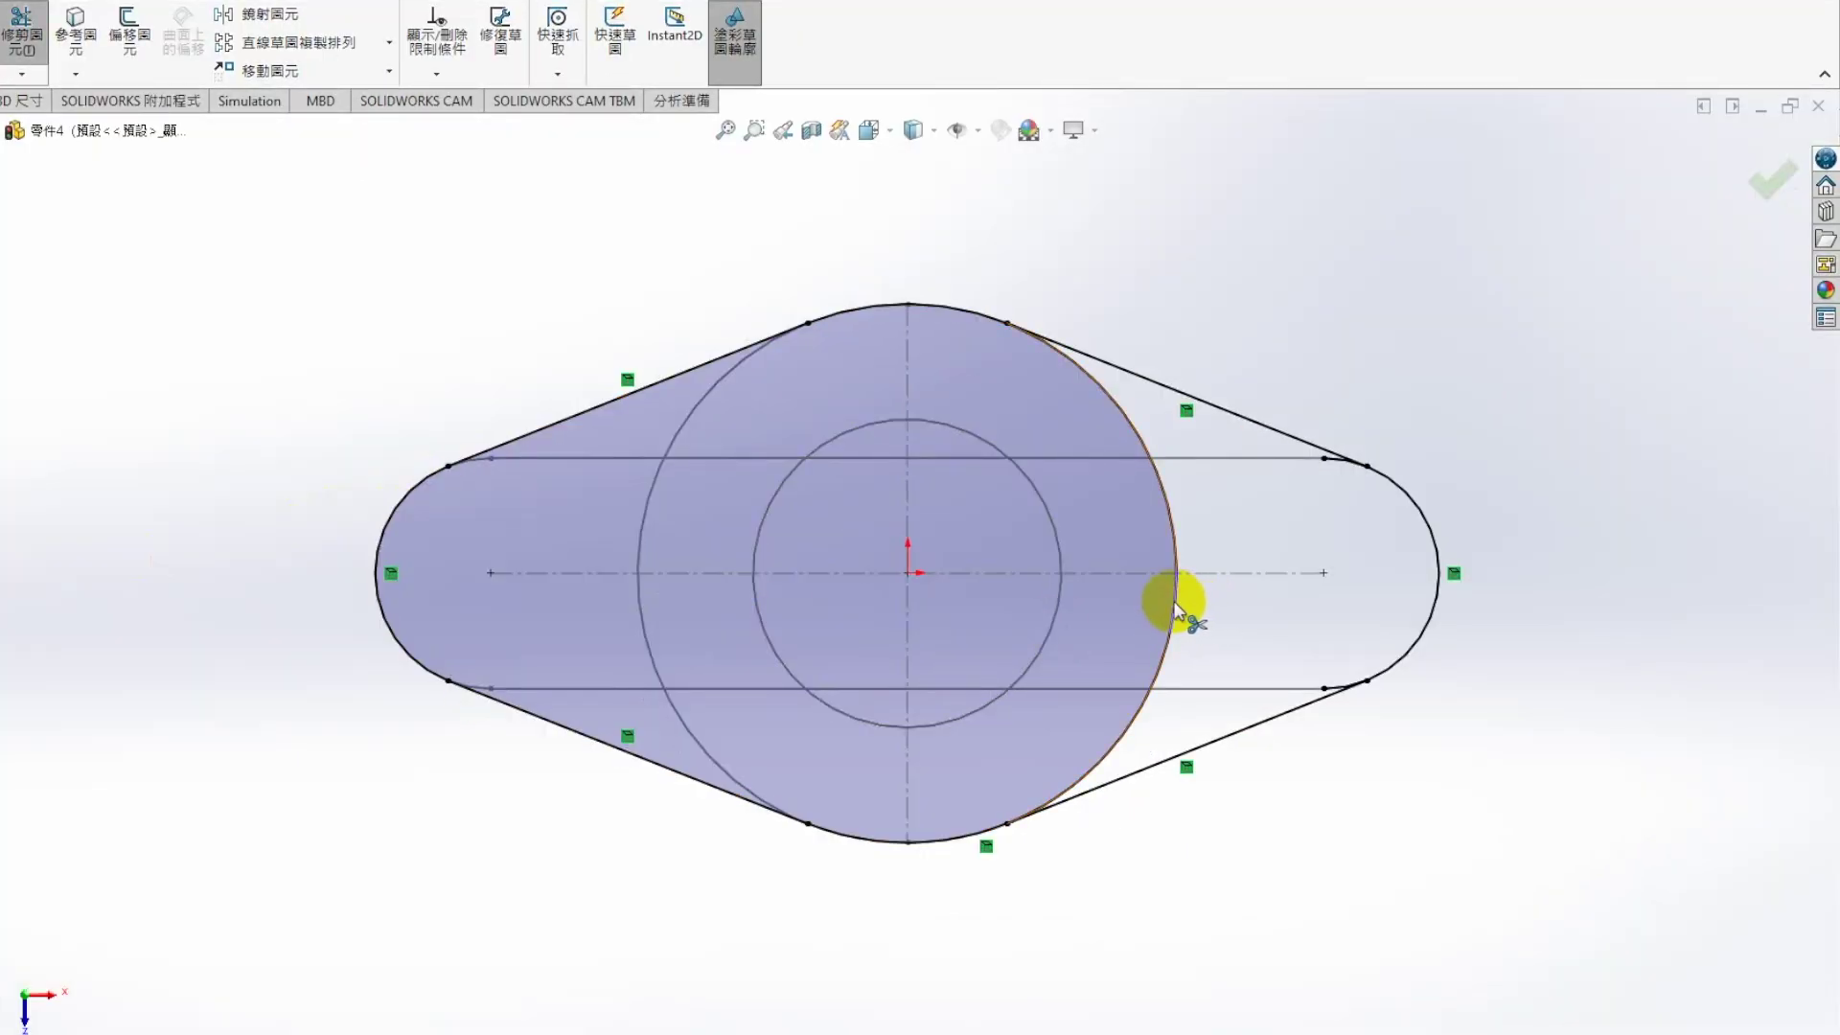
left_click(1175, 605)
left_click(1330, 470)
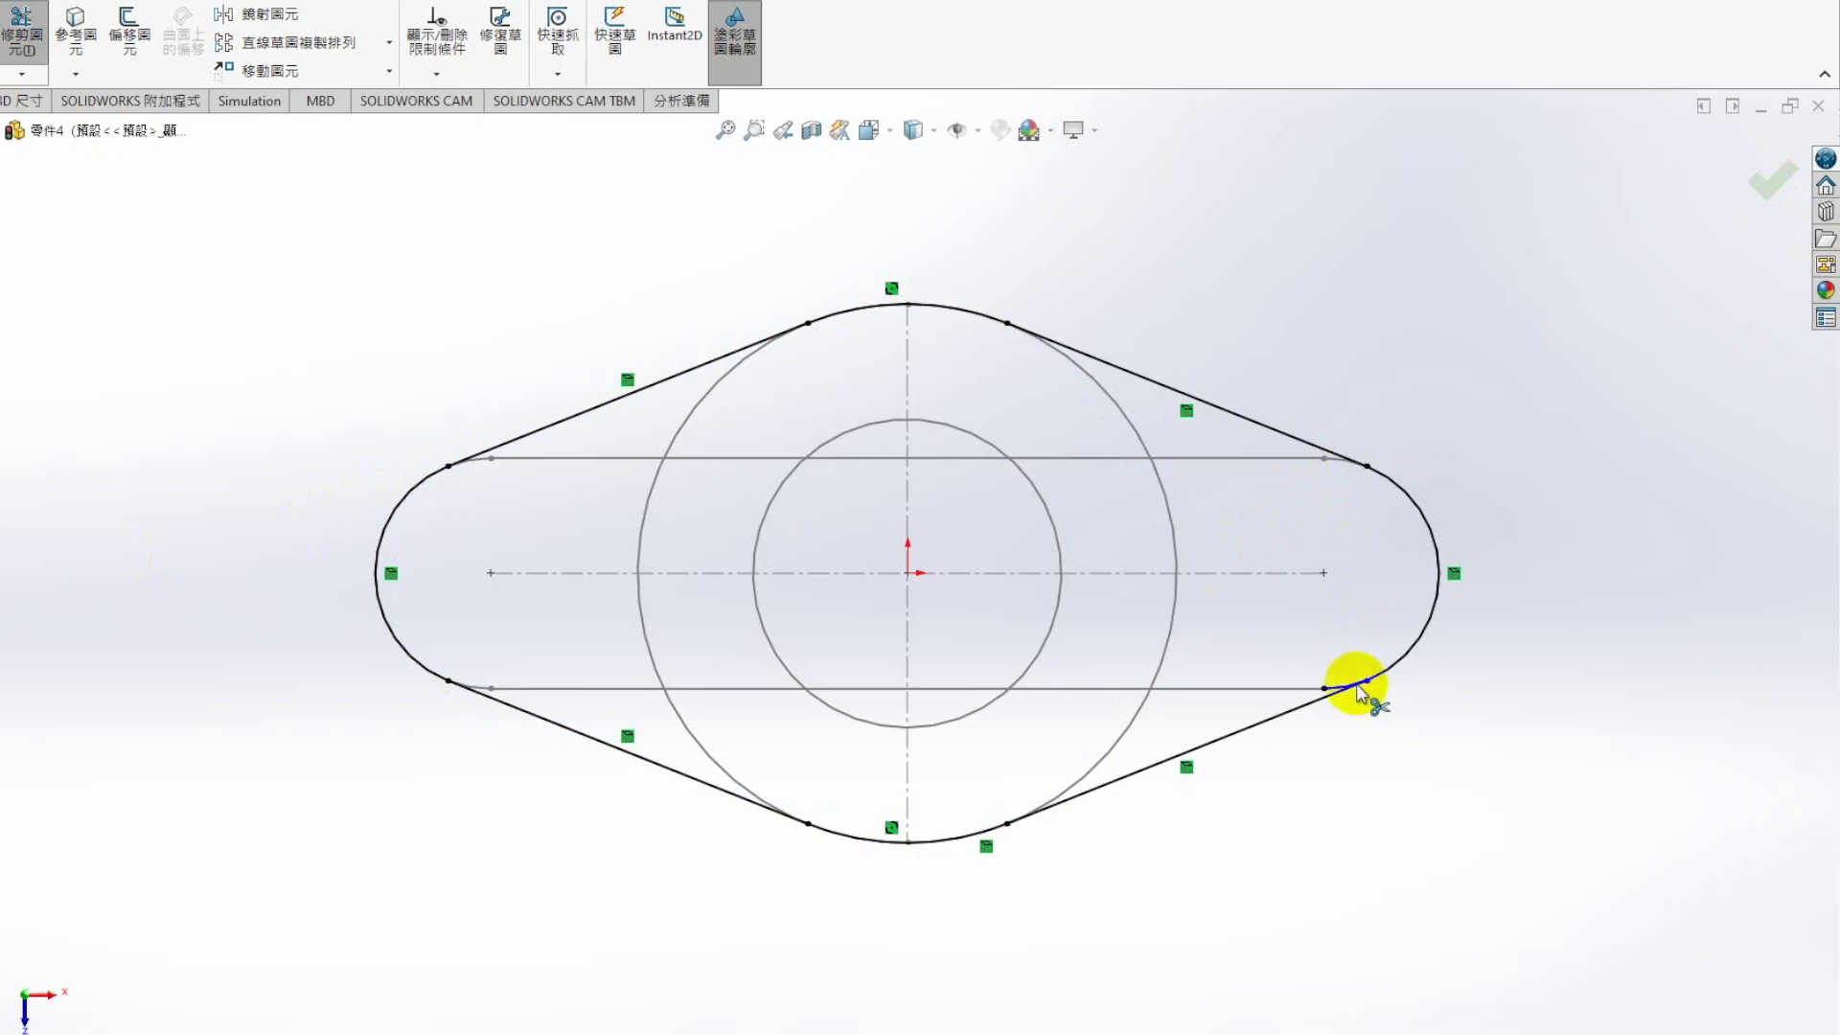
left_click(1342, 686)
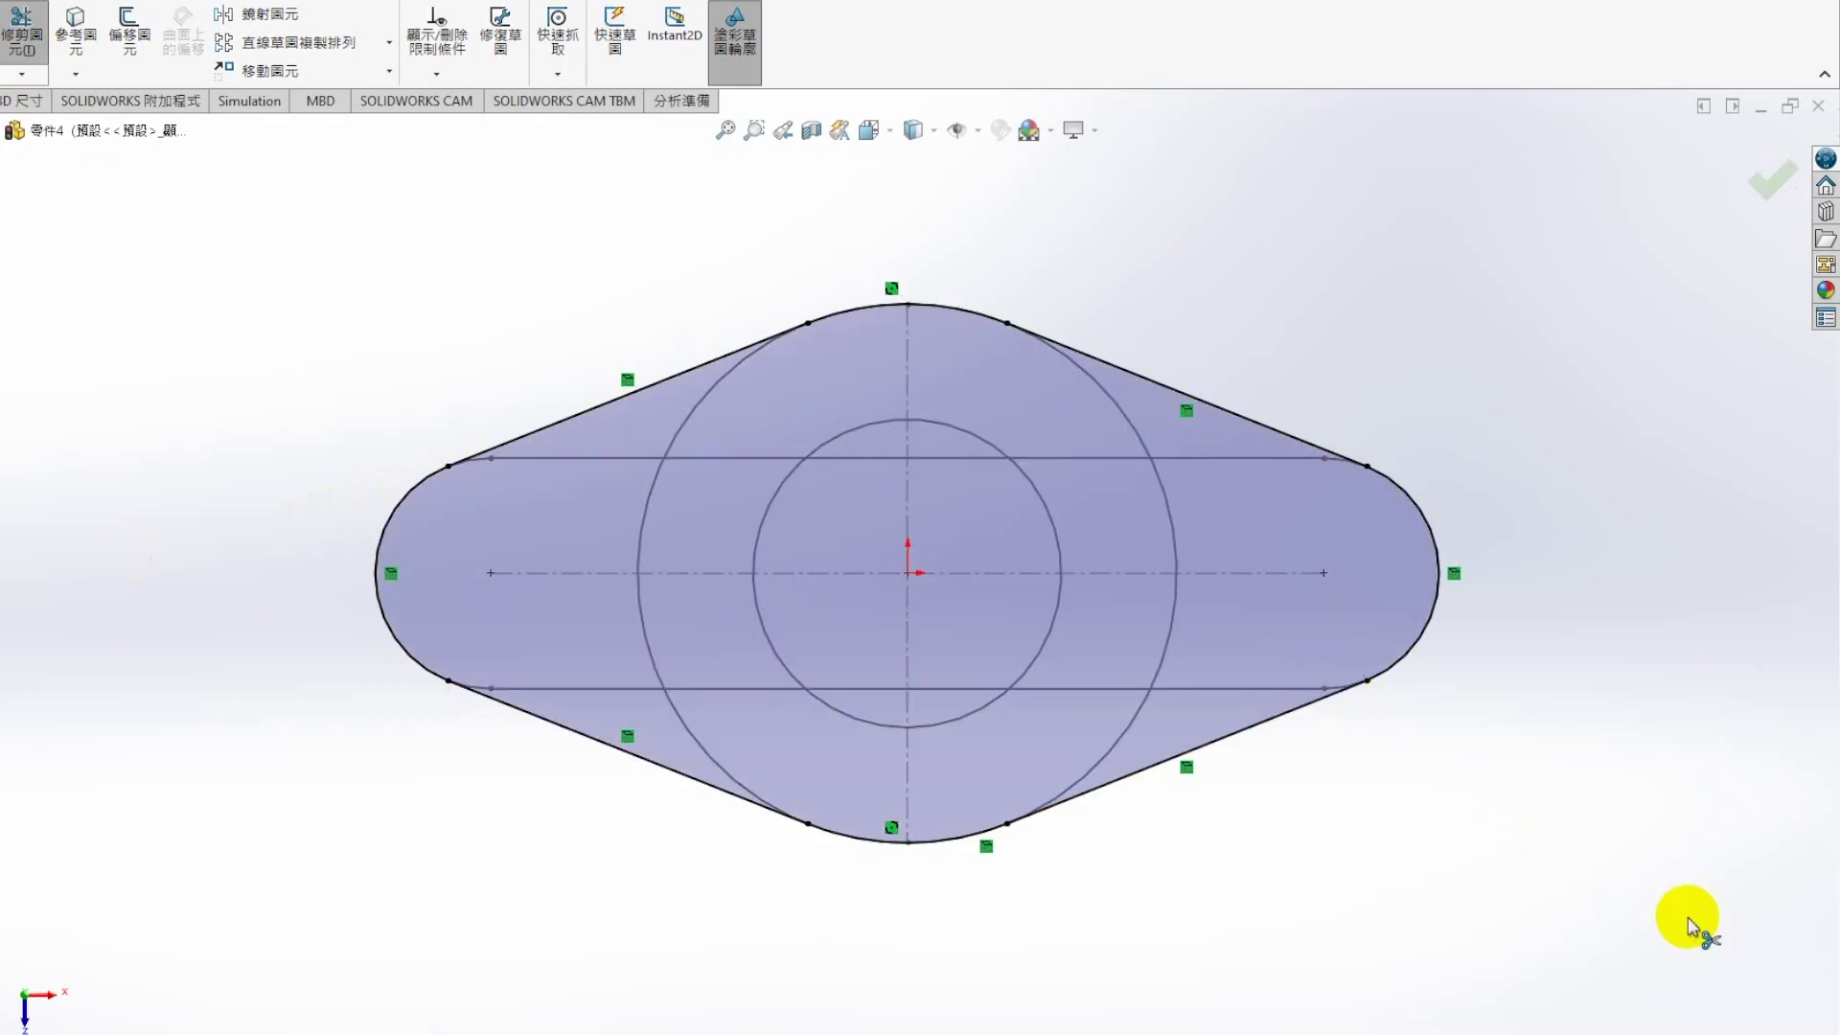
key("Escape")
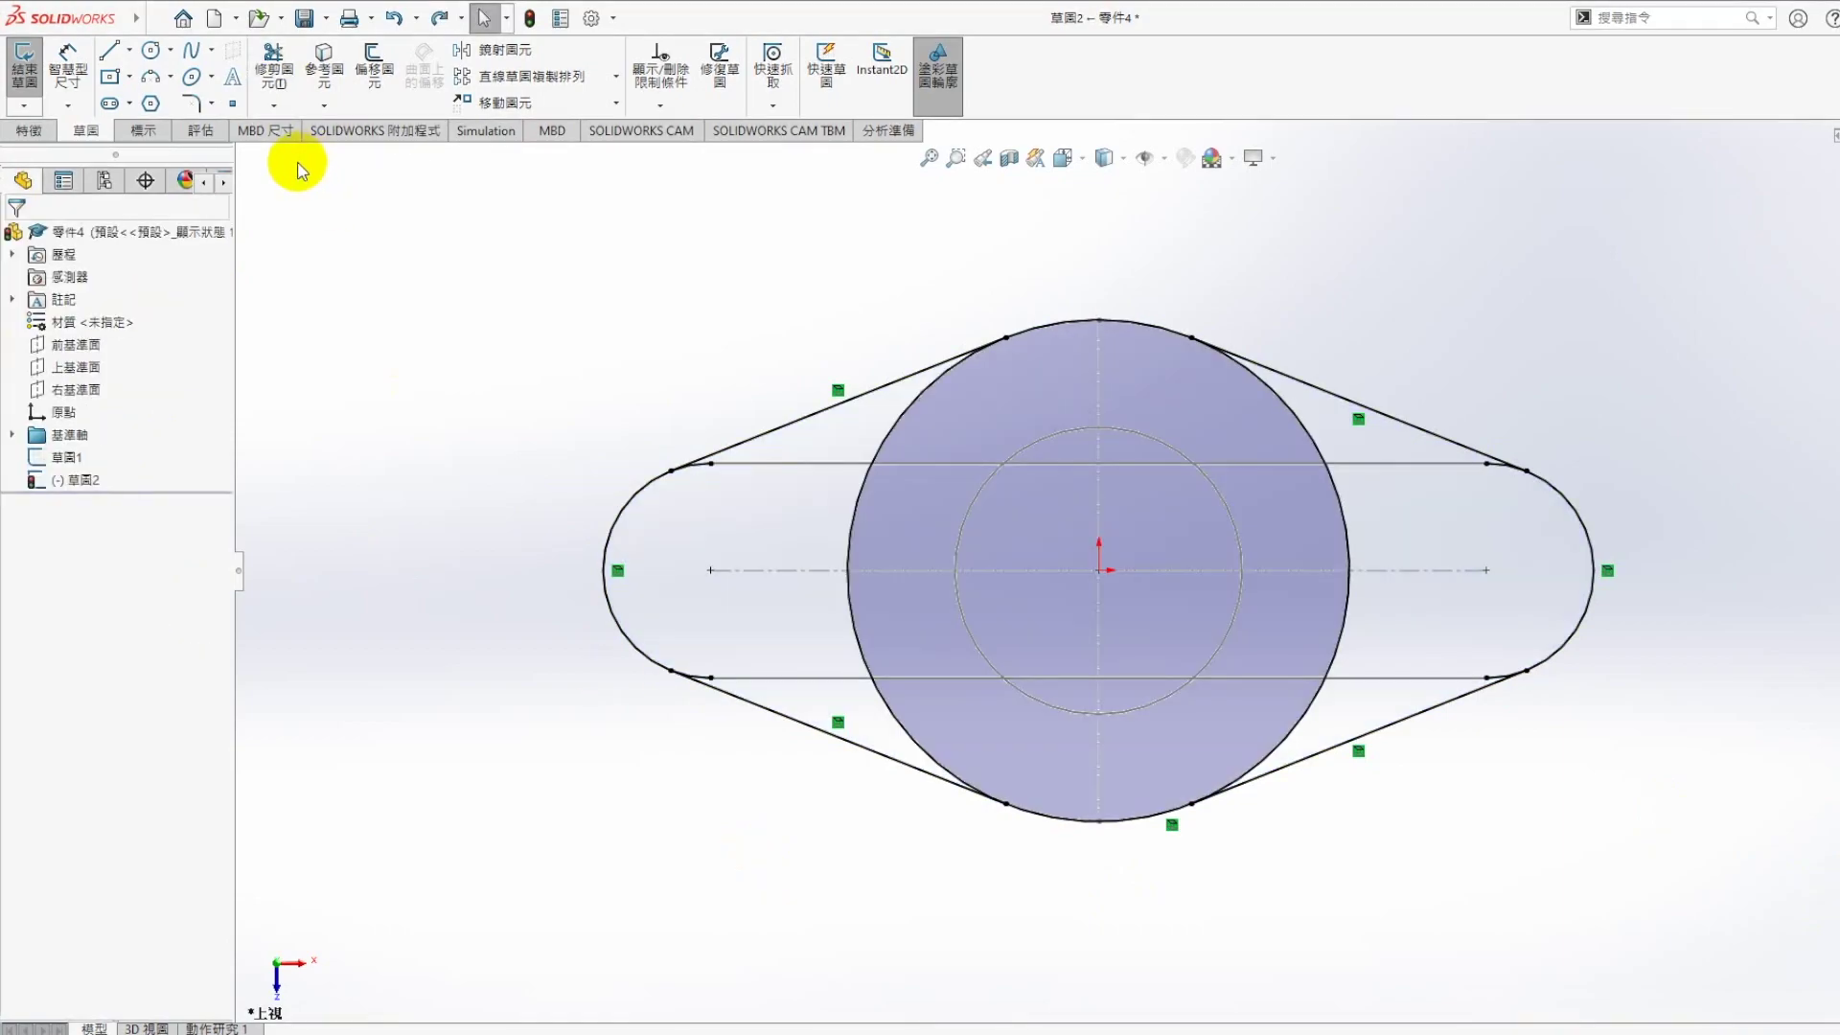
Trim the large circle's left and right arcs and three short connector segments, leaving a closed outline
left_click(273, 62)
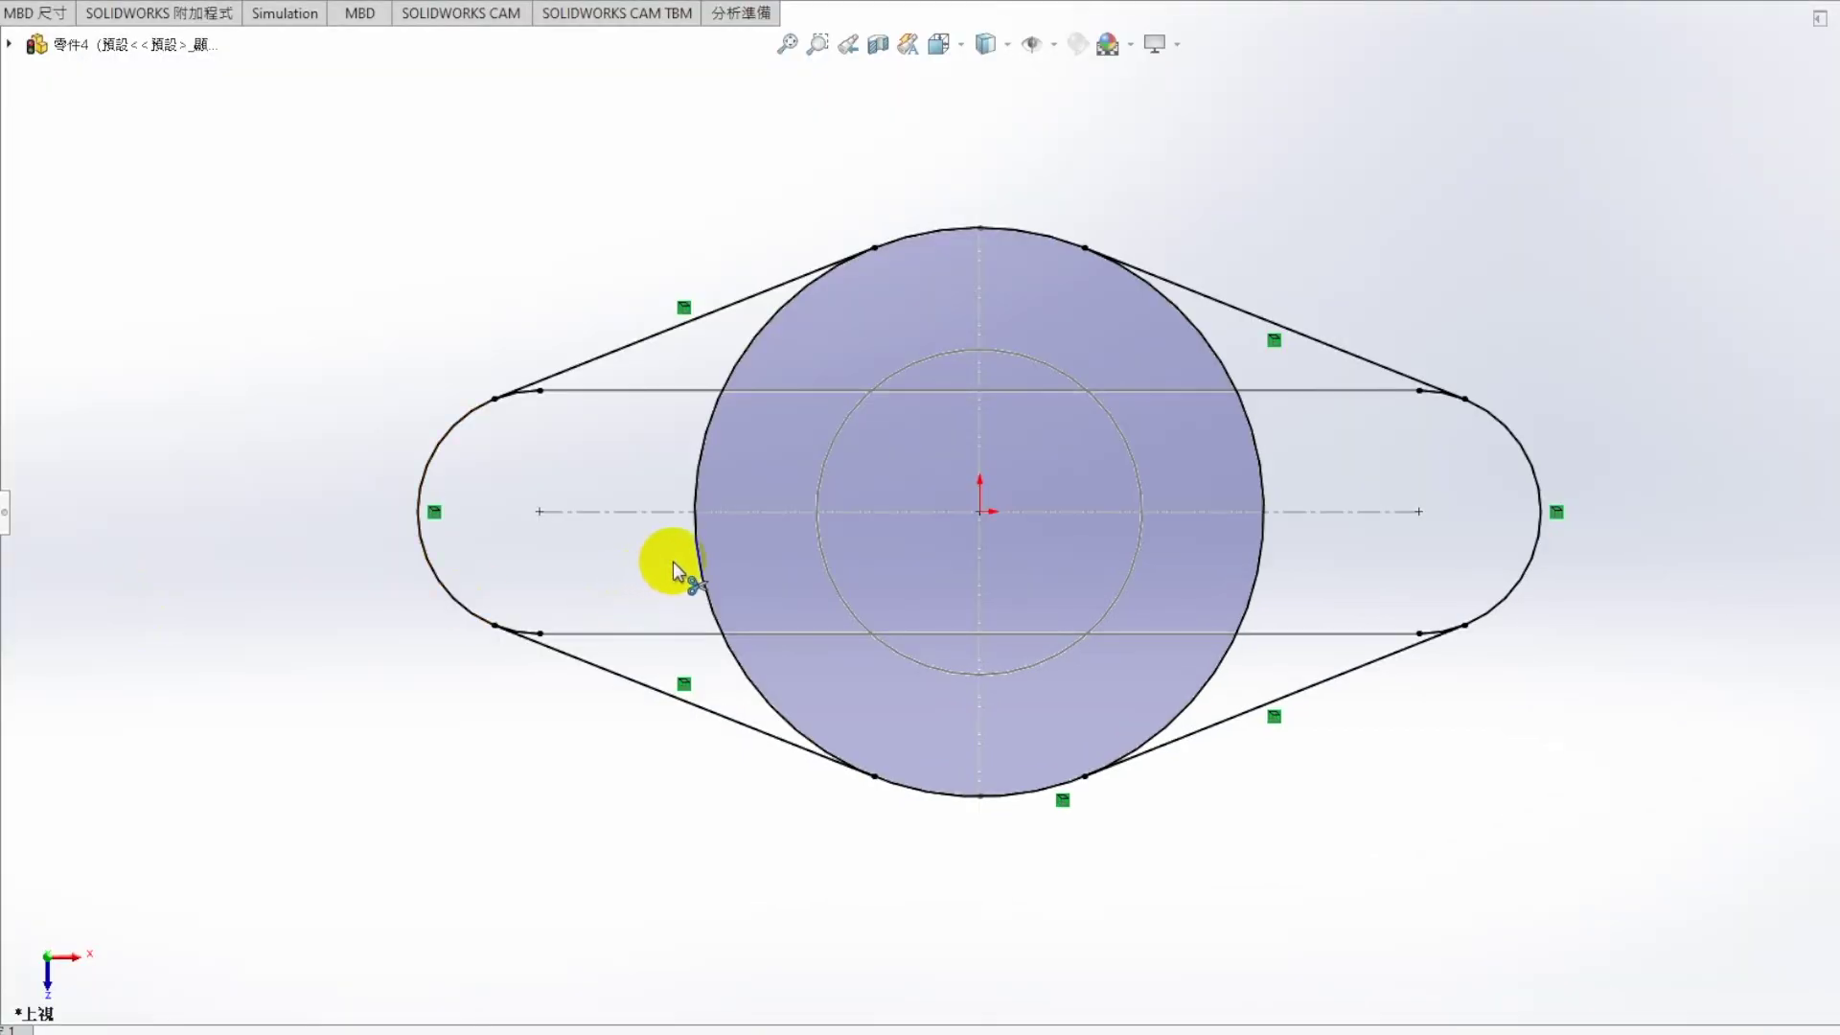
left_click(700, 564)
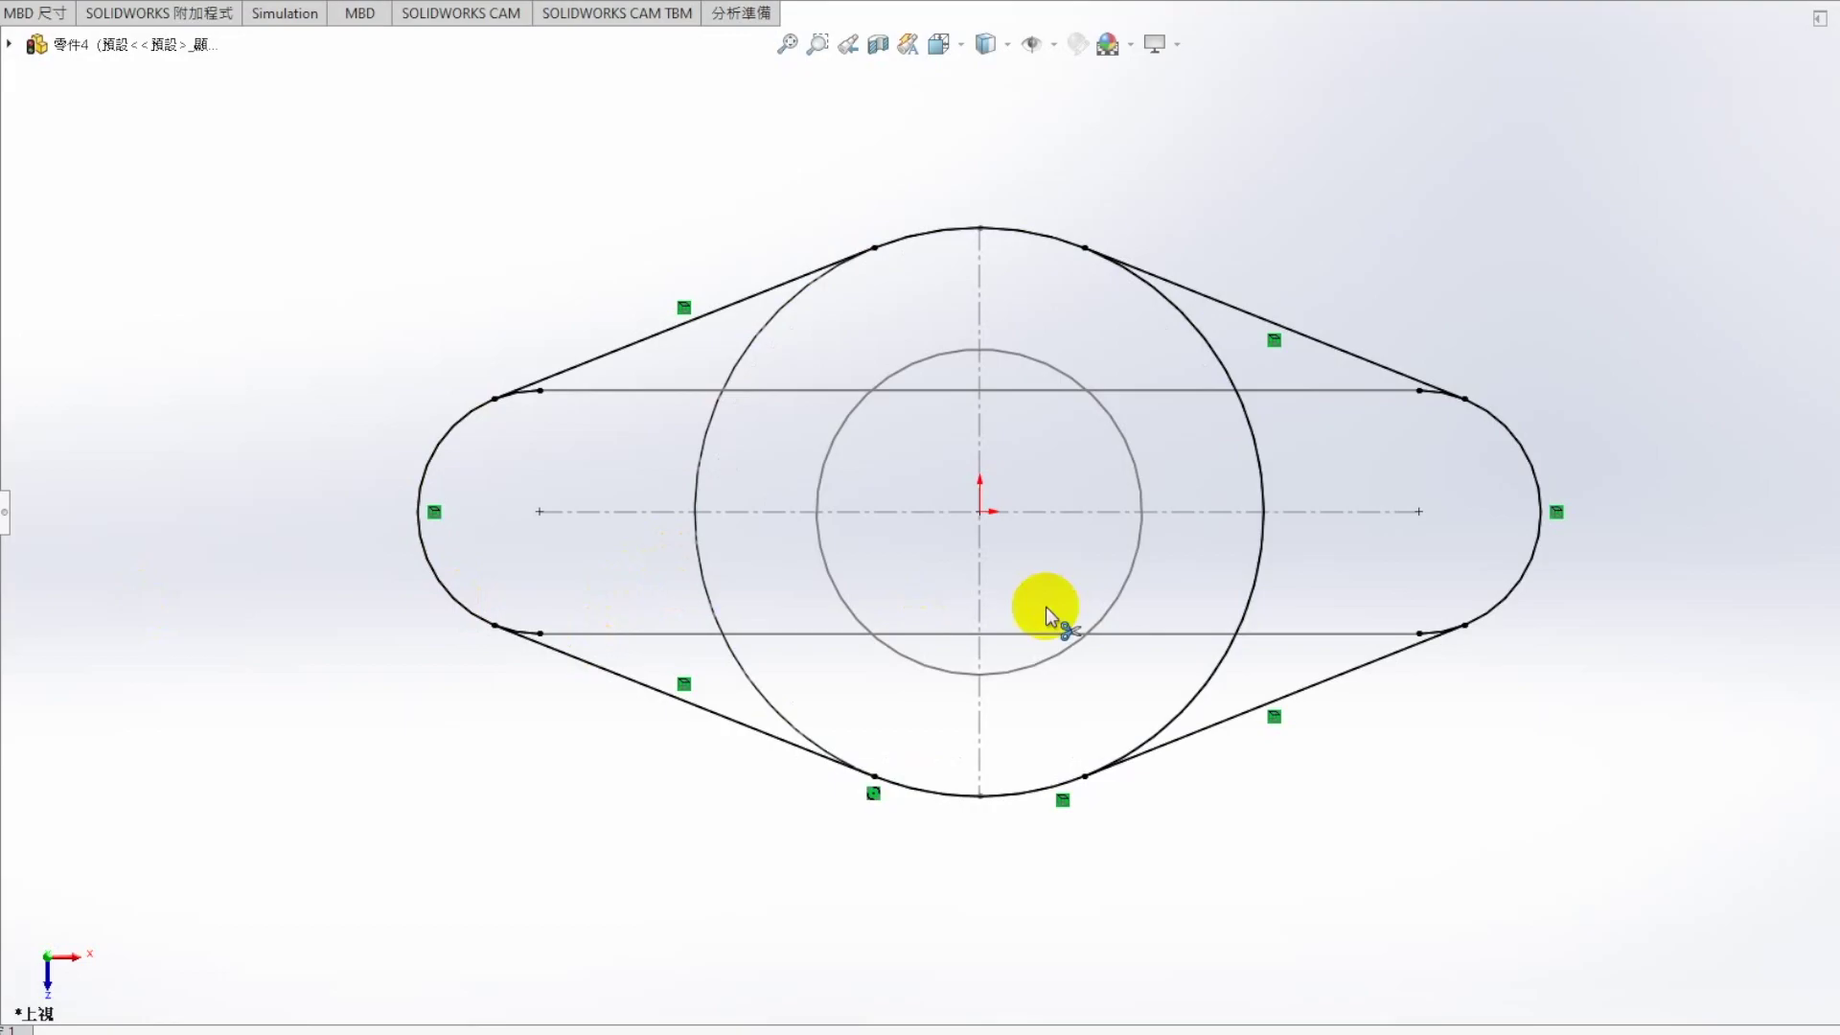
left_click(1250, 553)
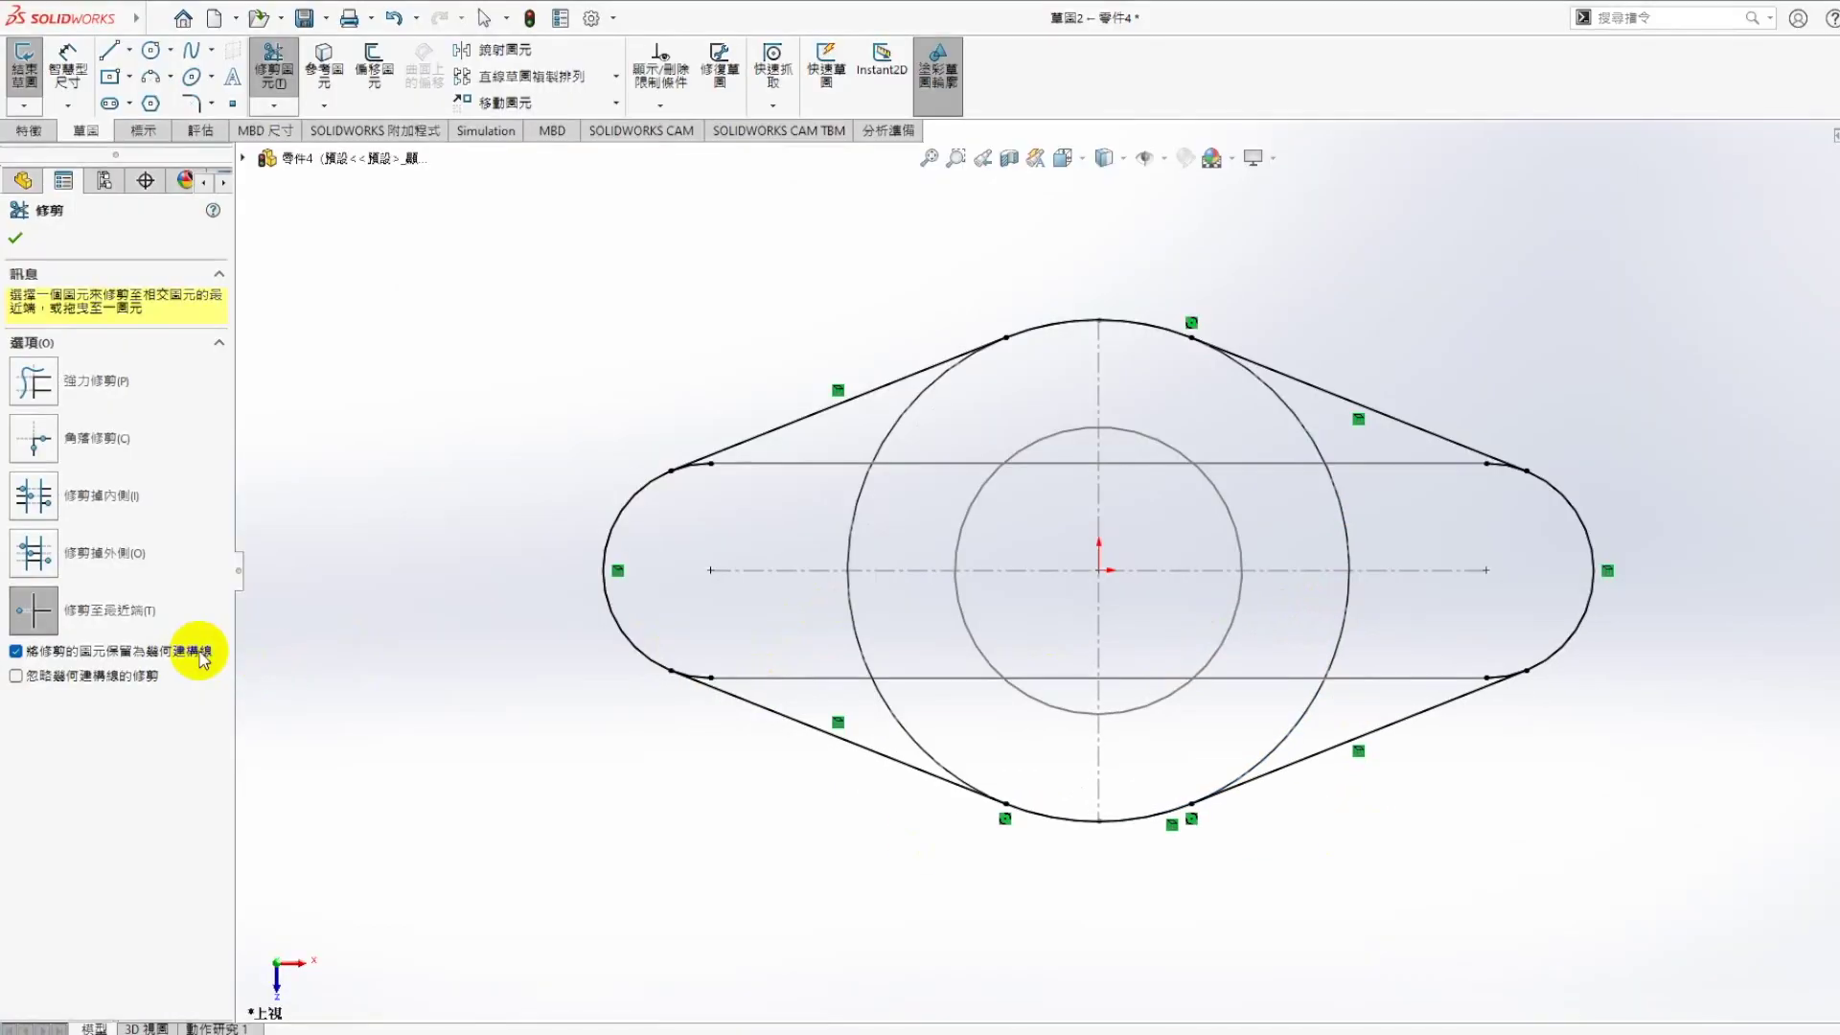
left_click(204, 657)
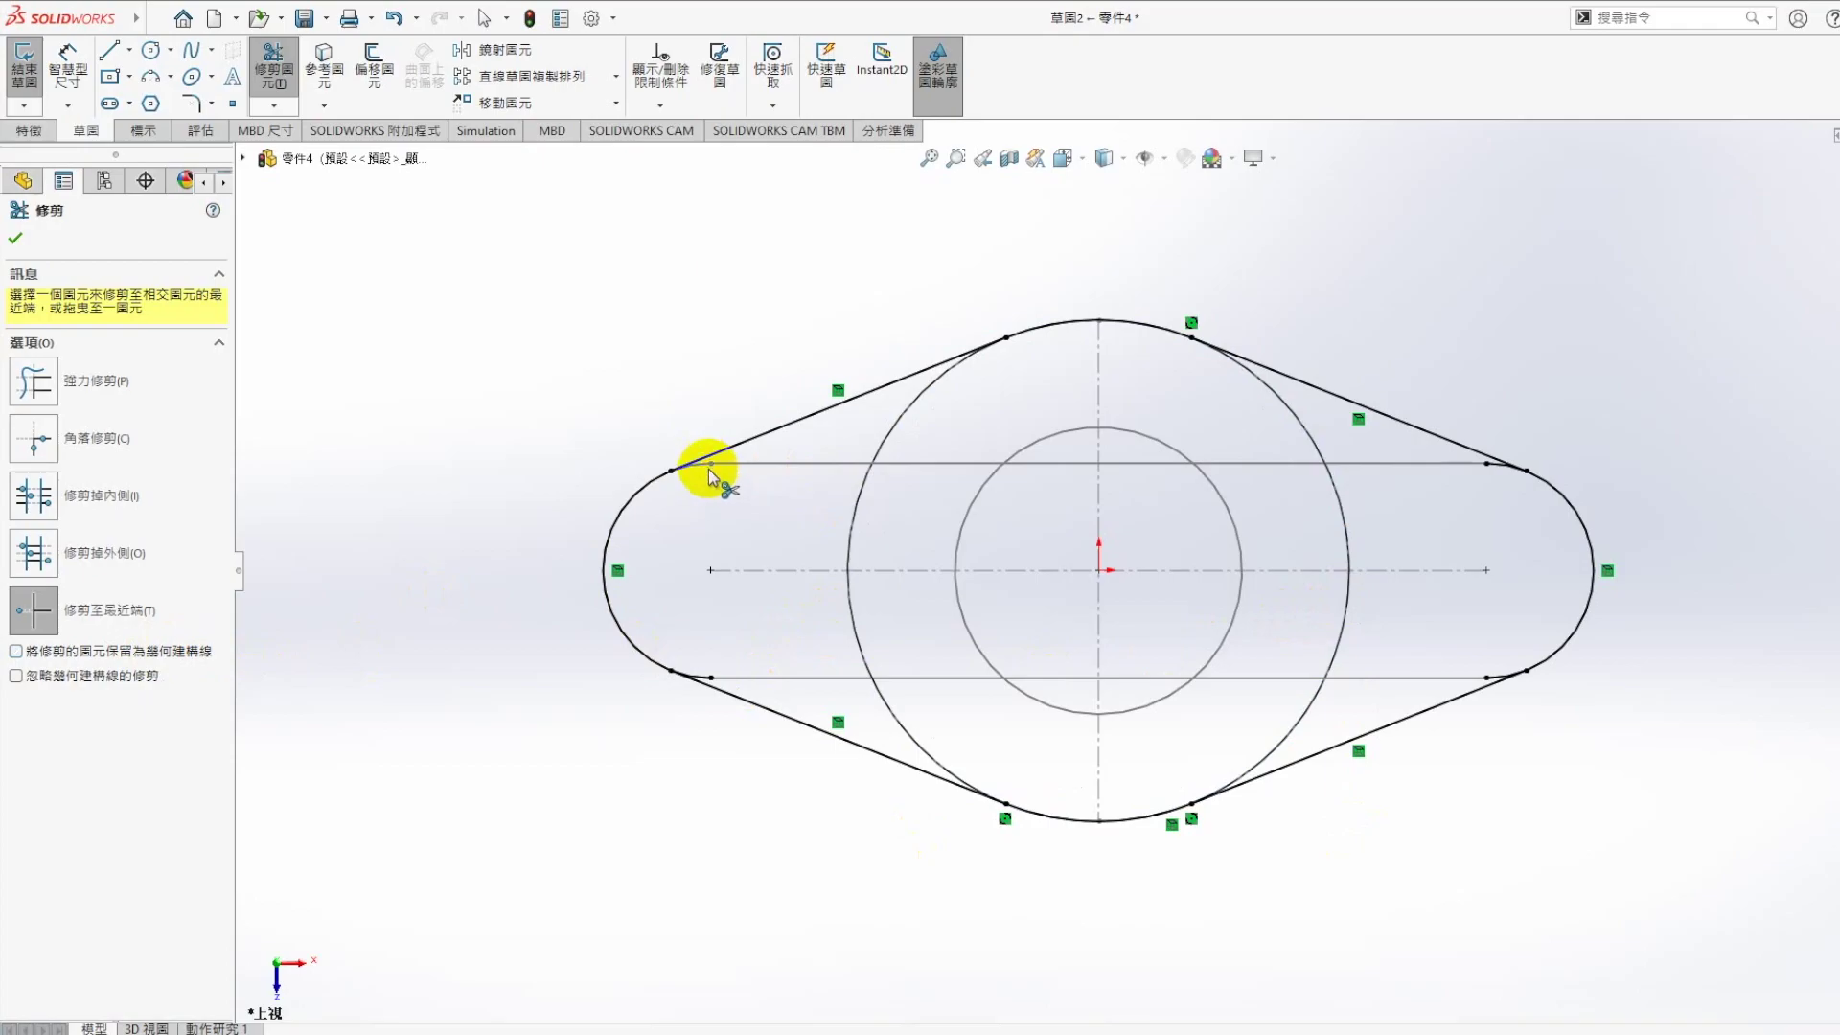
left_click(706, 680)
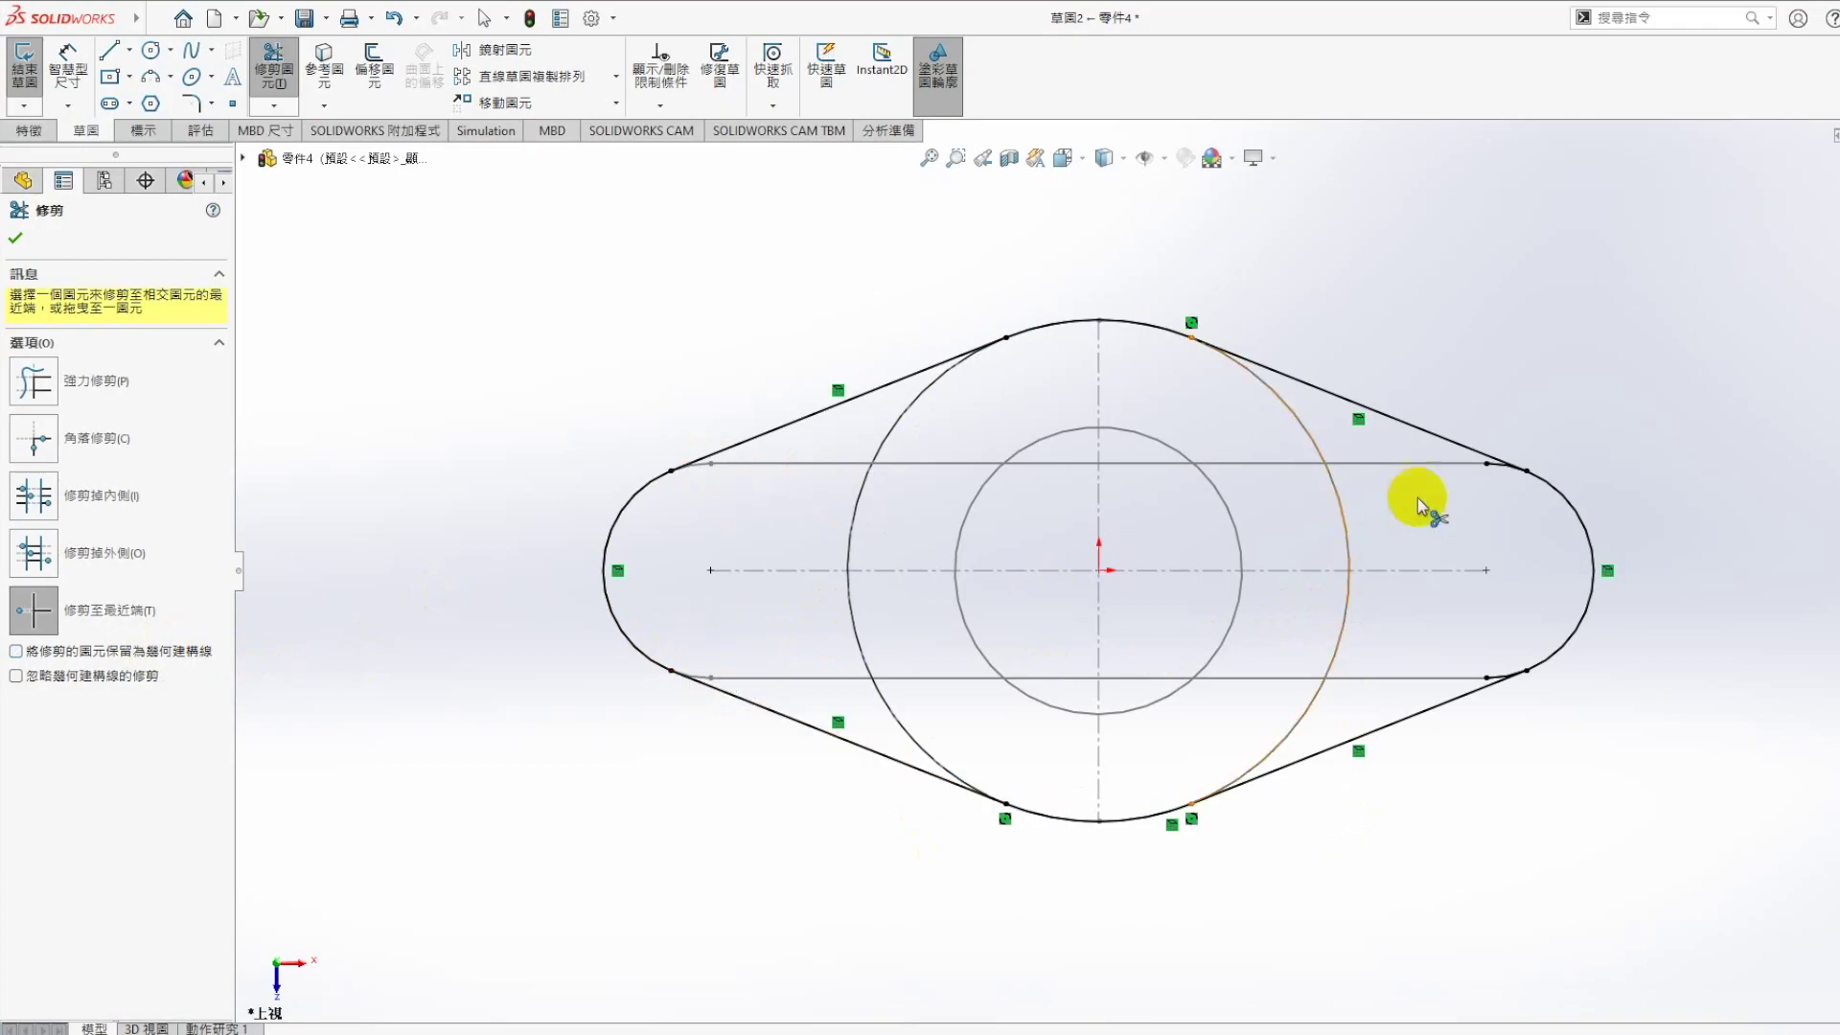
left_click(1505, 468)
left_click(1488, 678)
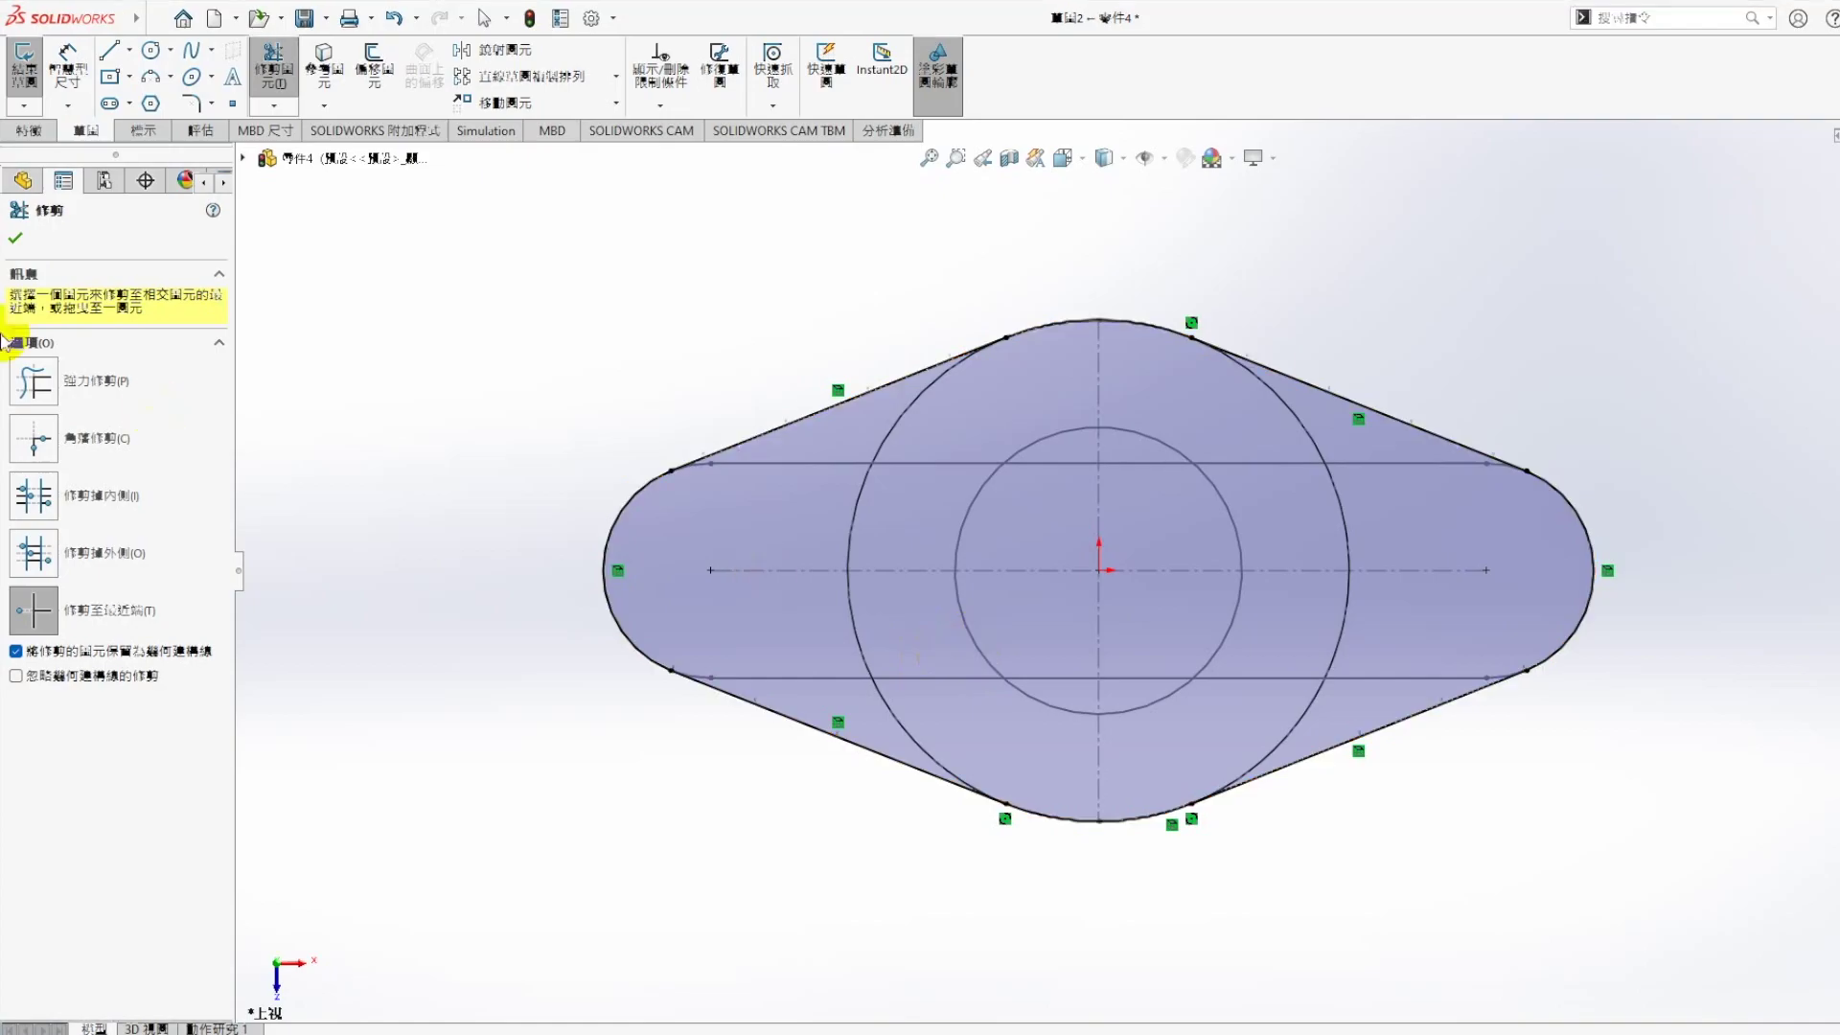
left_click(16, 238)
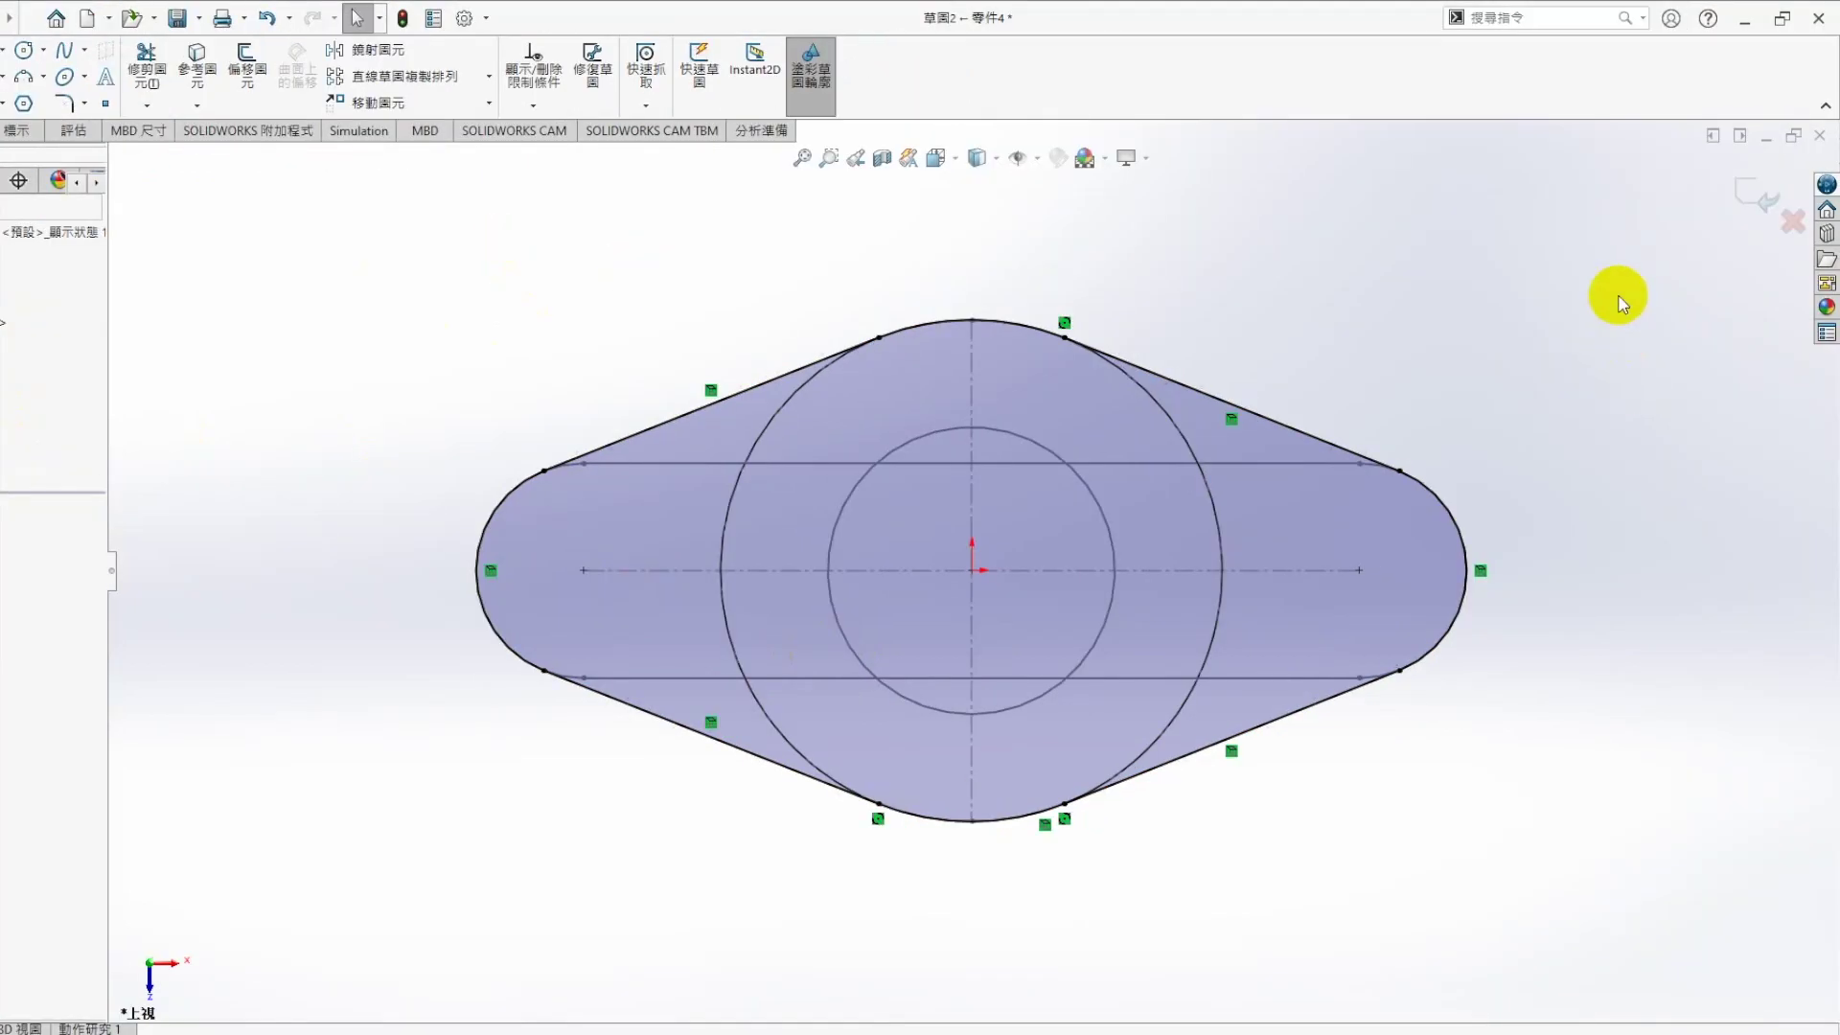
left_click(1745, 185)
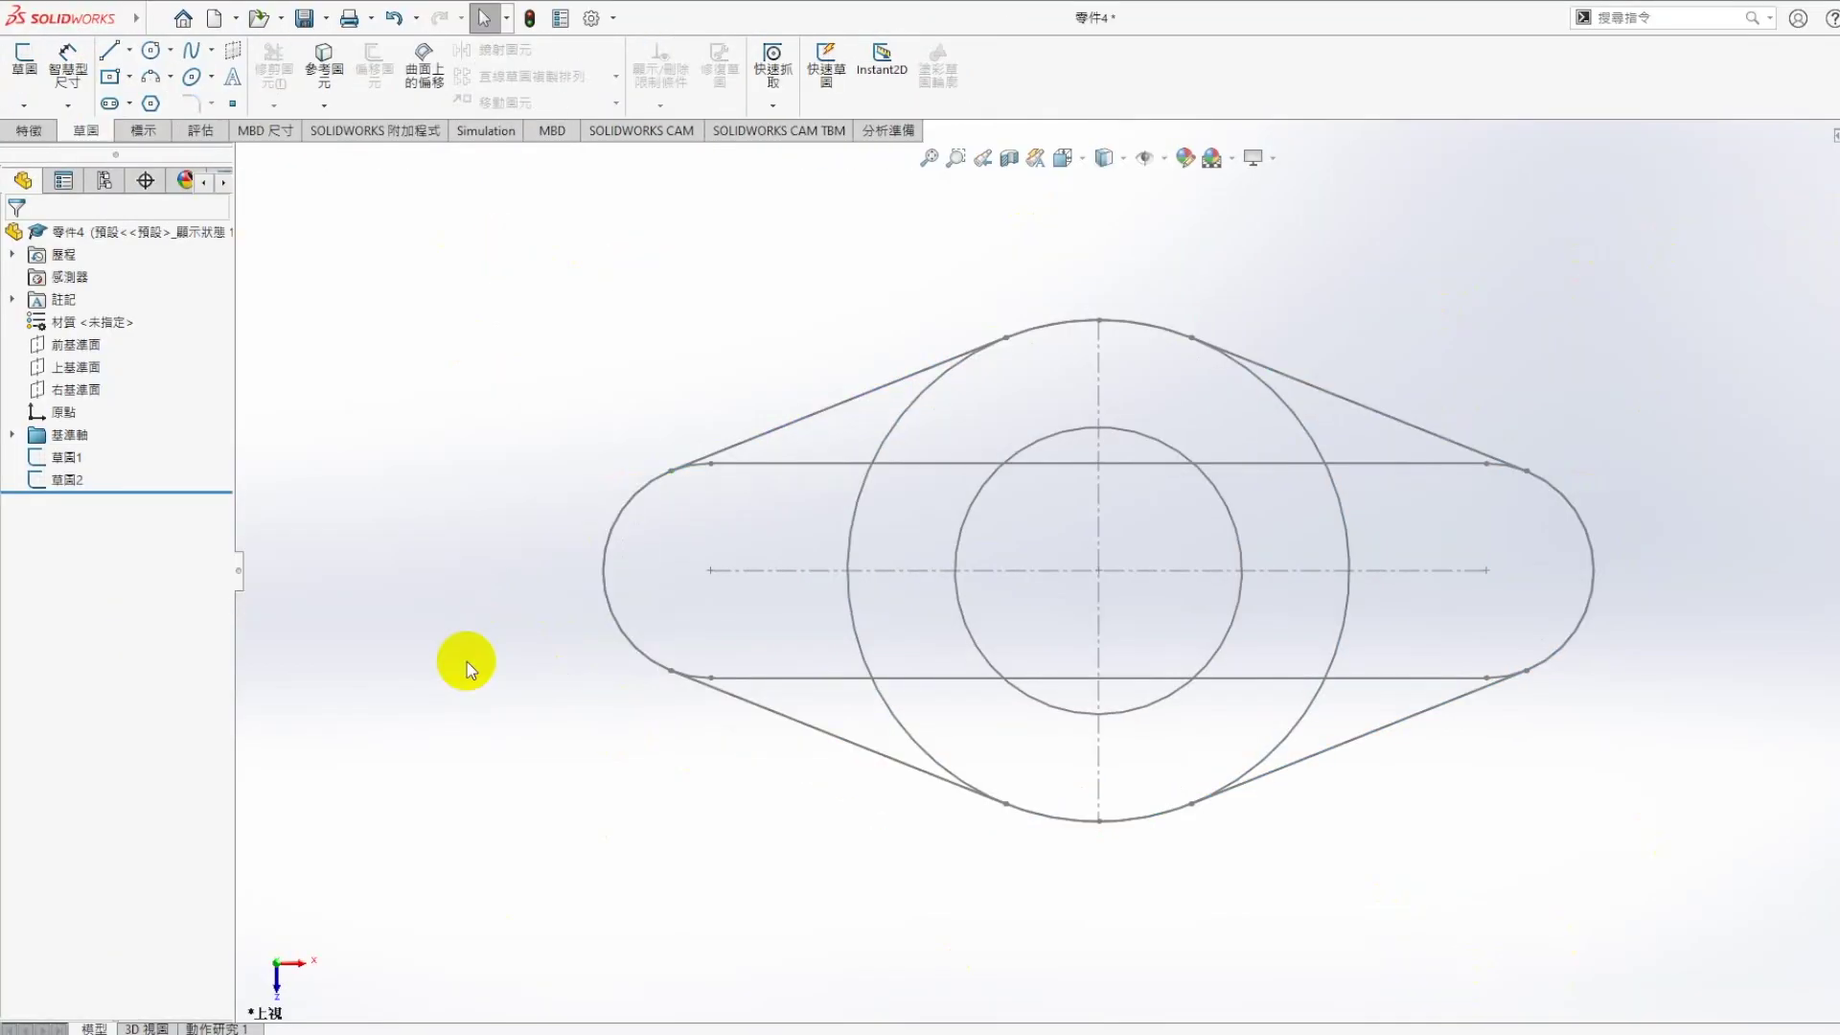
right_click(65, 479)
double_click(649, 654)
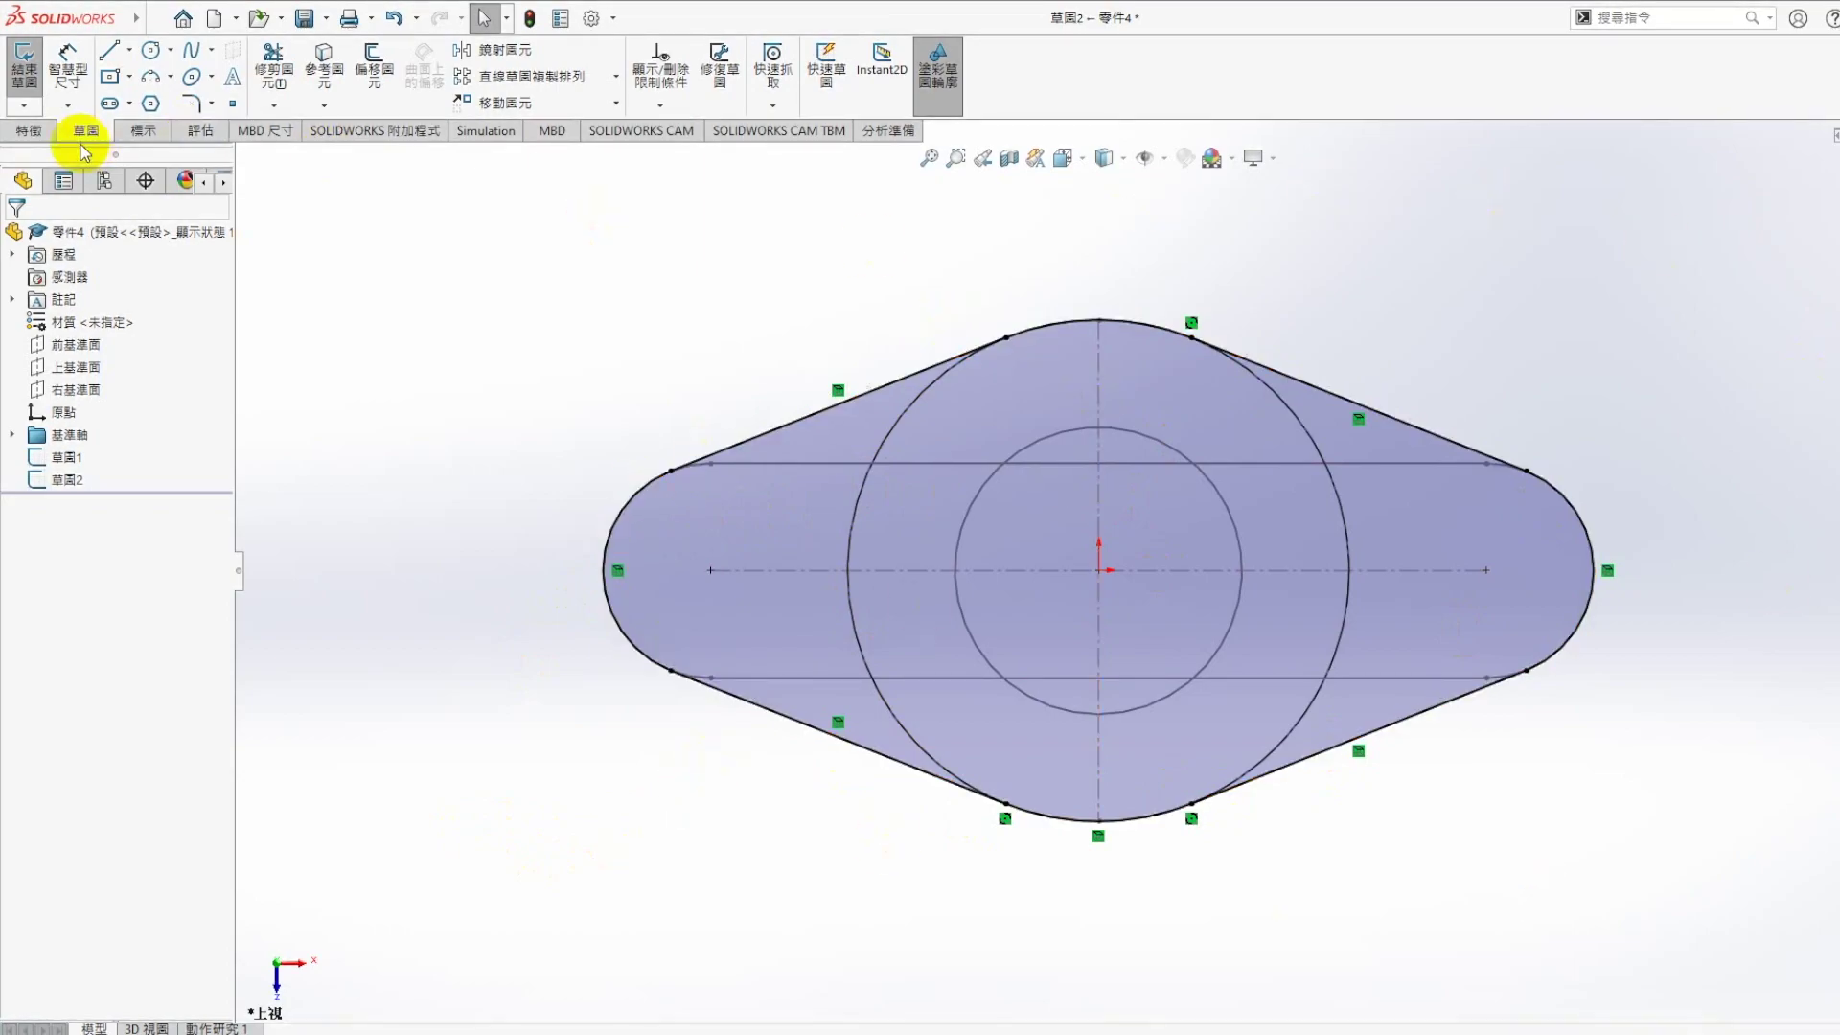
left_click(40, 139)
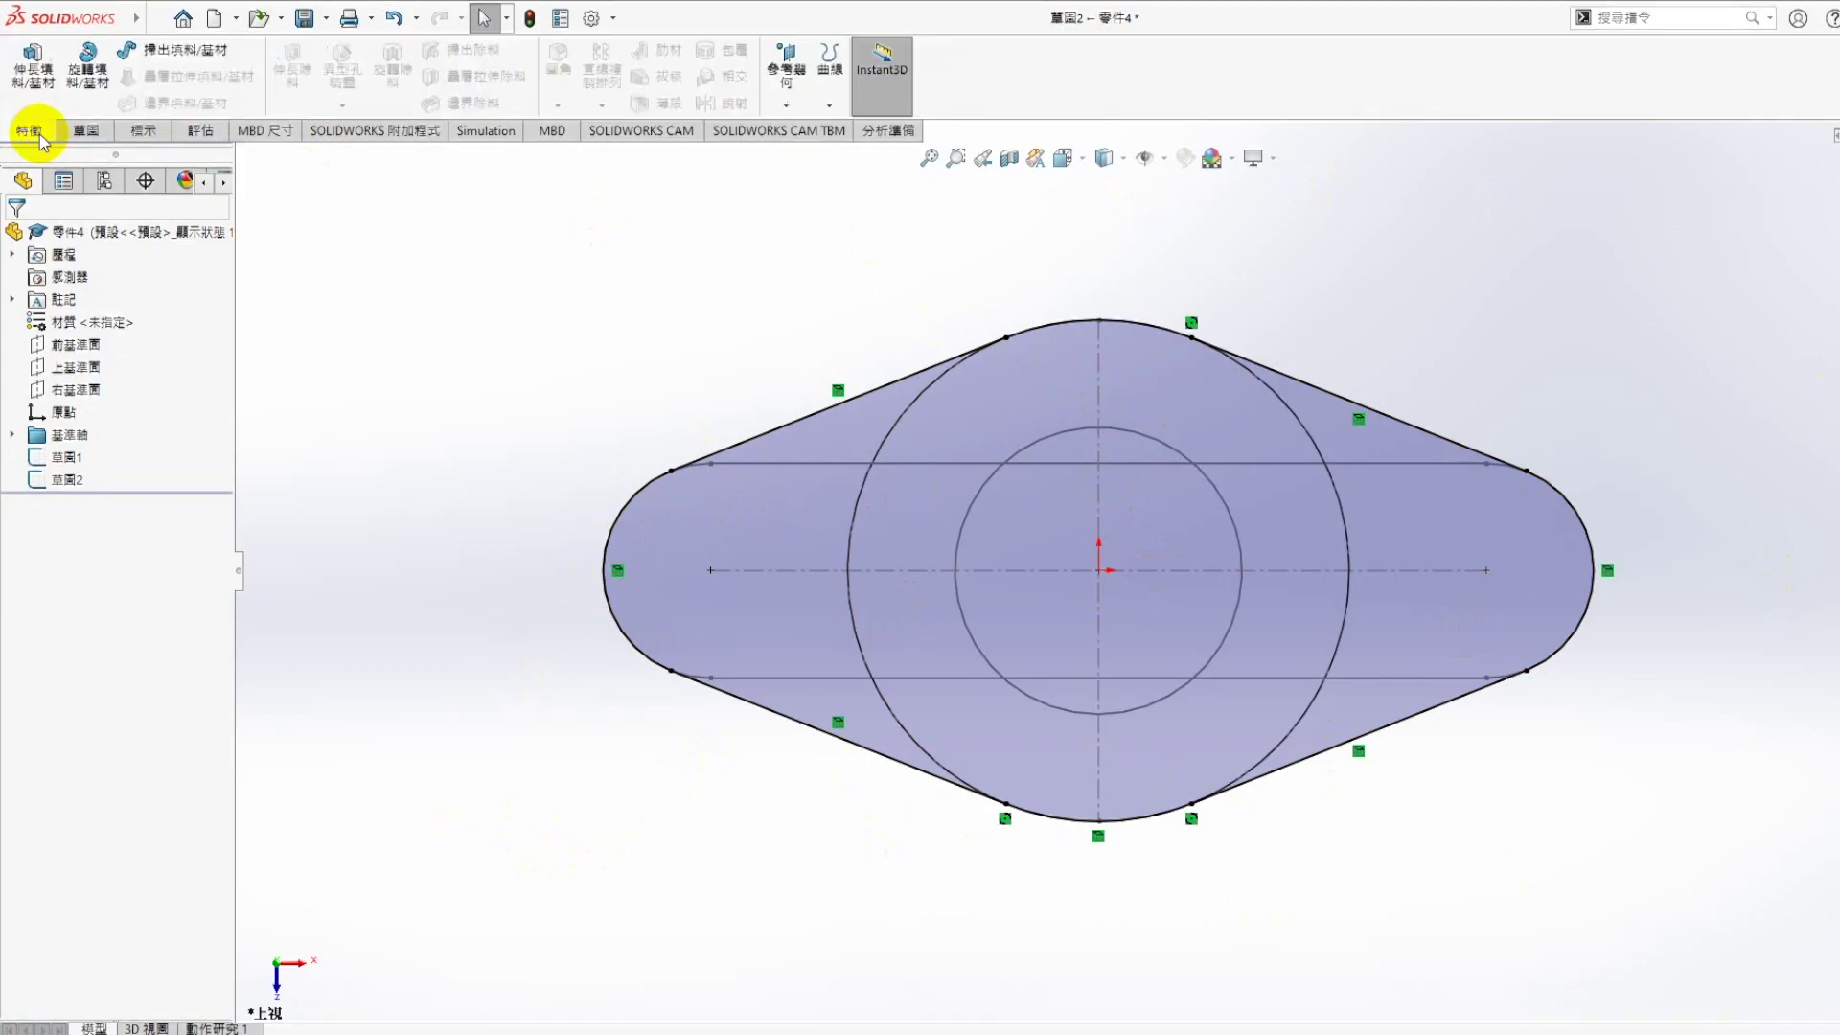
Extrude the rounded-diamond sketch 10 mm into a base plate and select the plate's top face
left_click(39, 84)
left_click(14, 238)
left_click(727, 817)
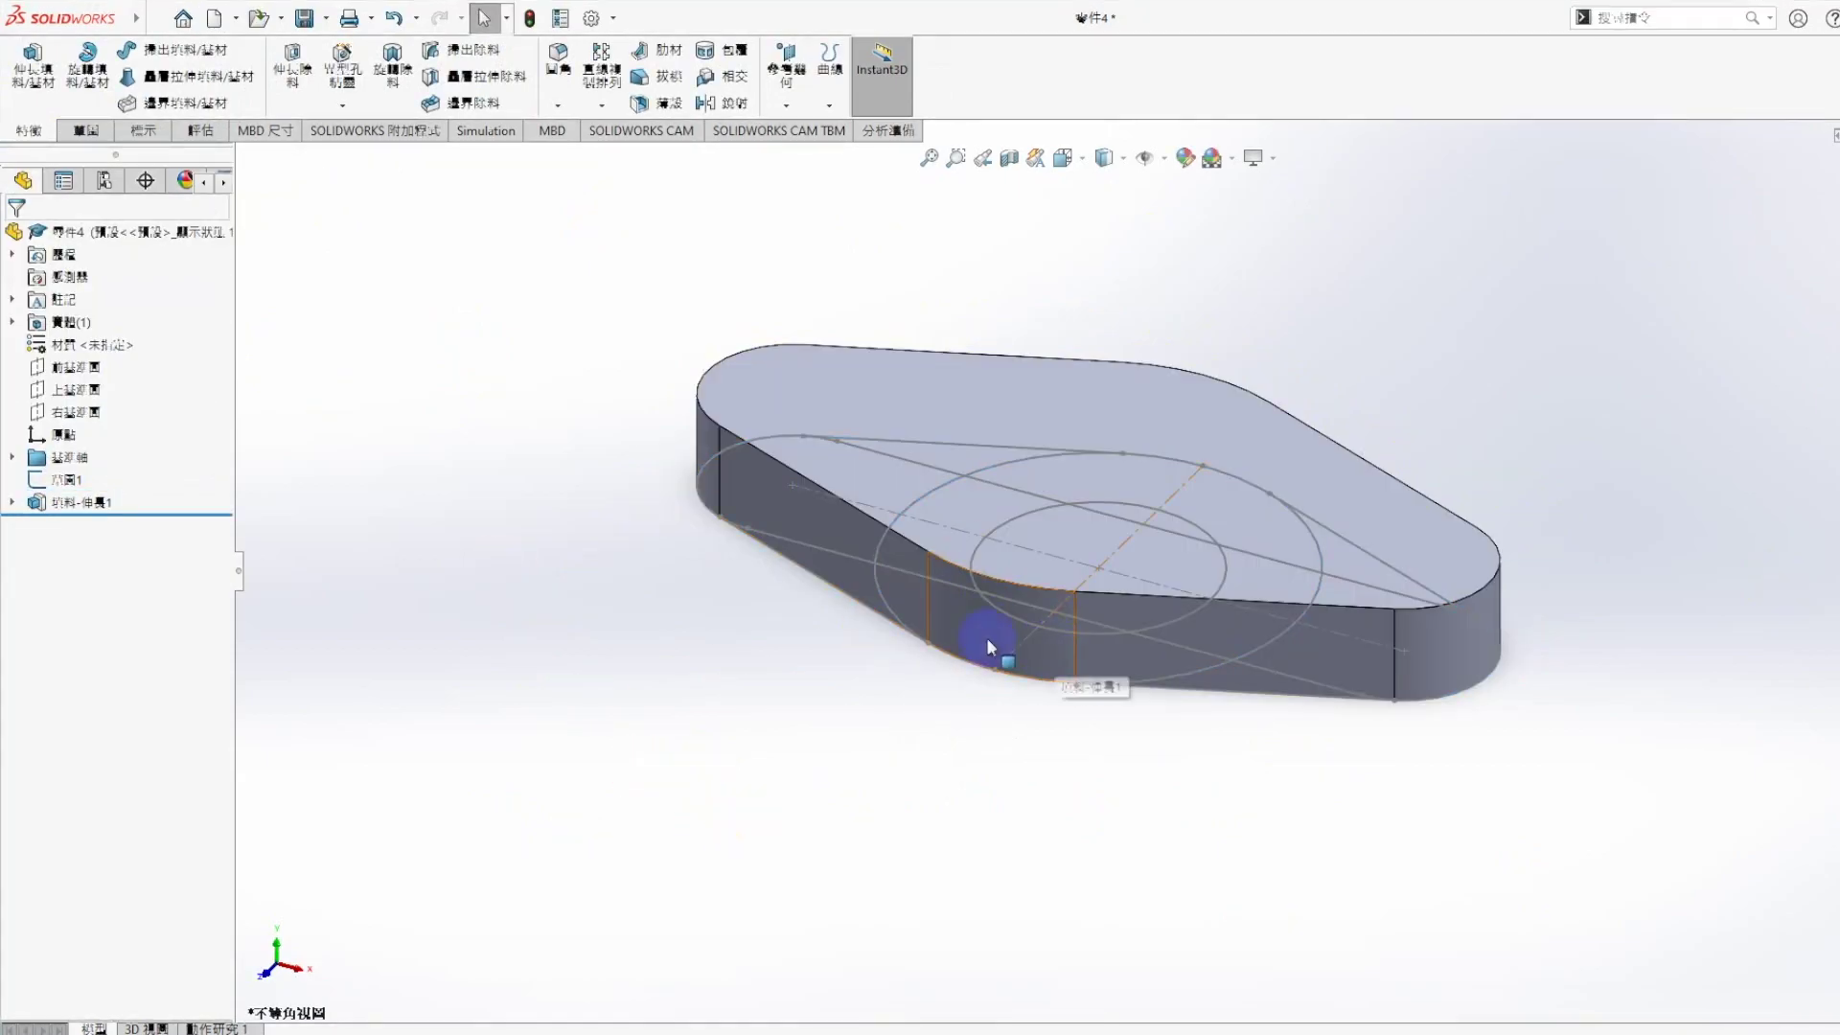
left_click(927, 495)
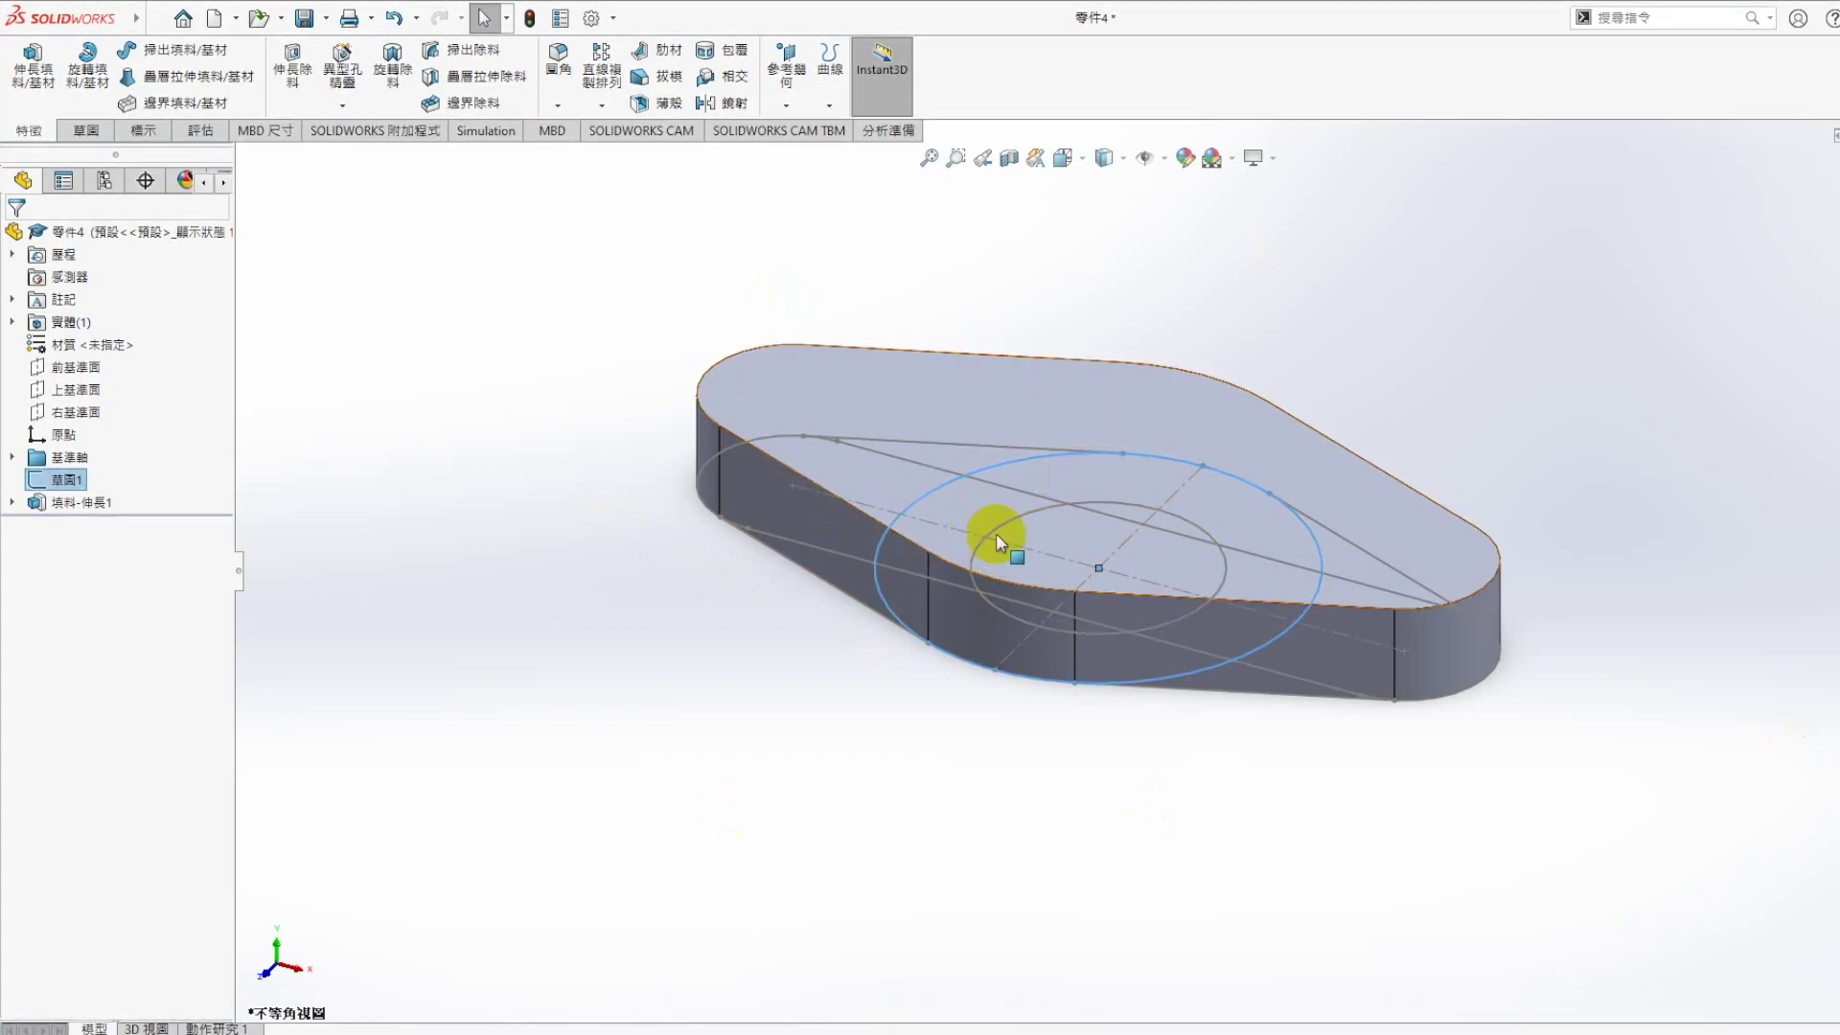
left_click(664, 793)
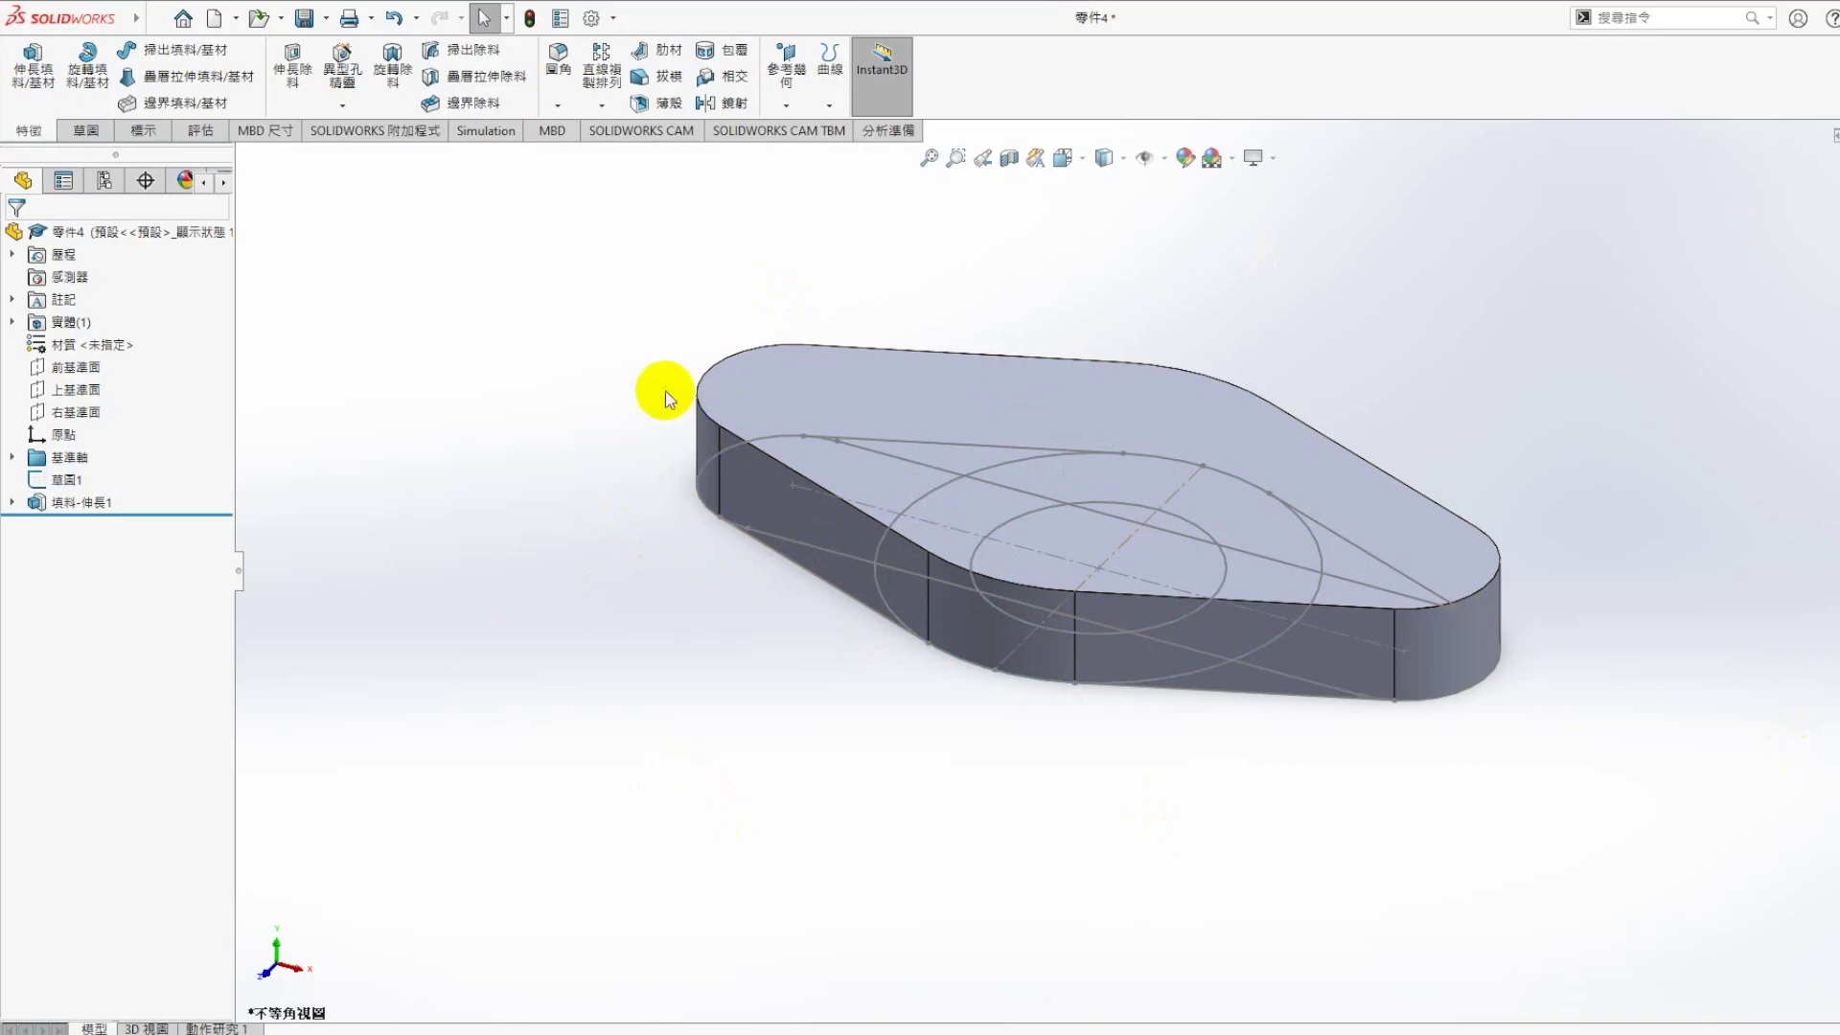
left_click(76, 389)
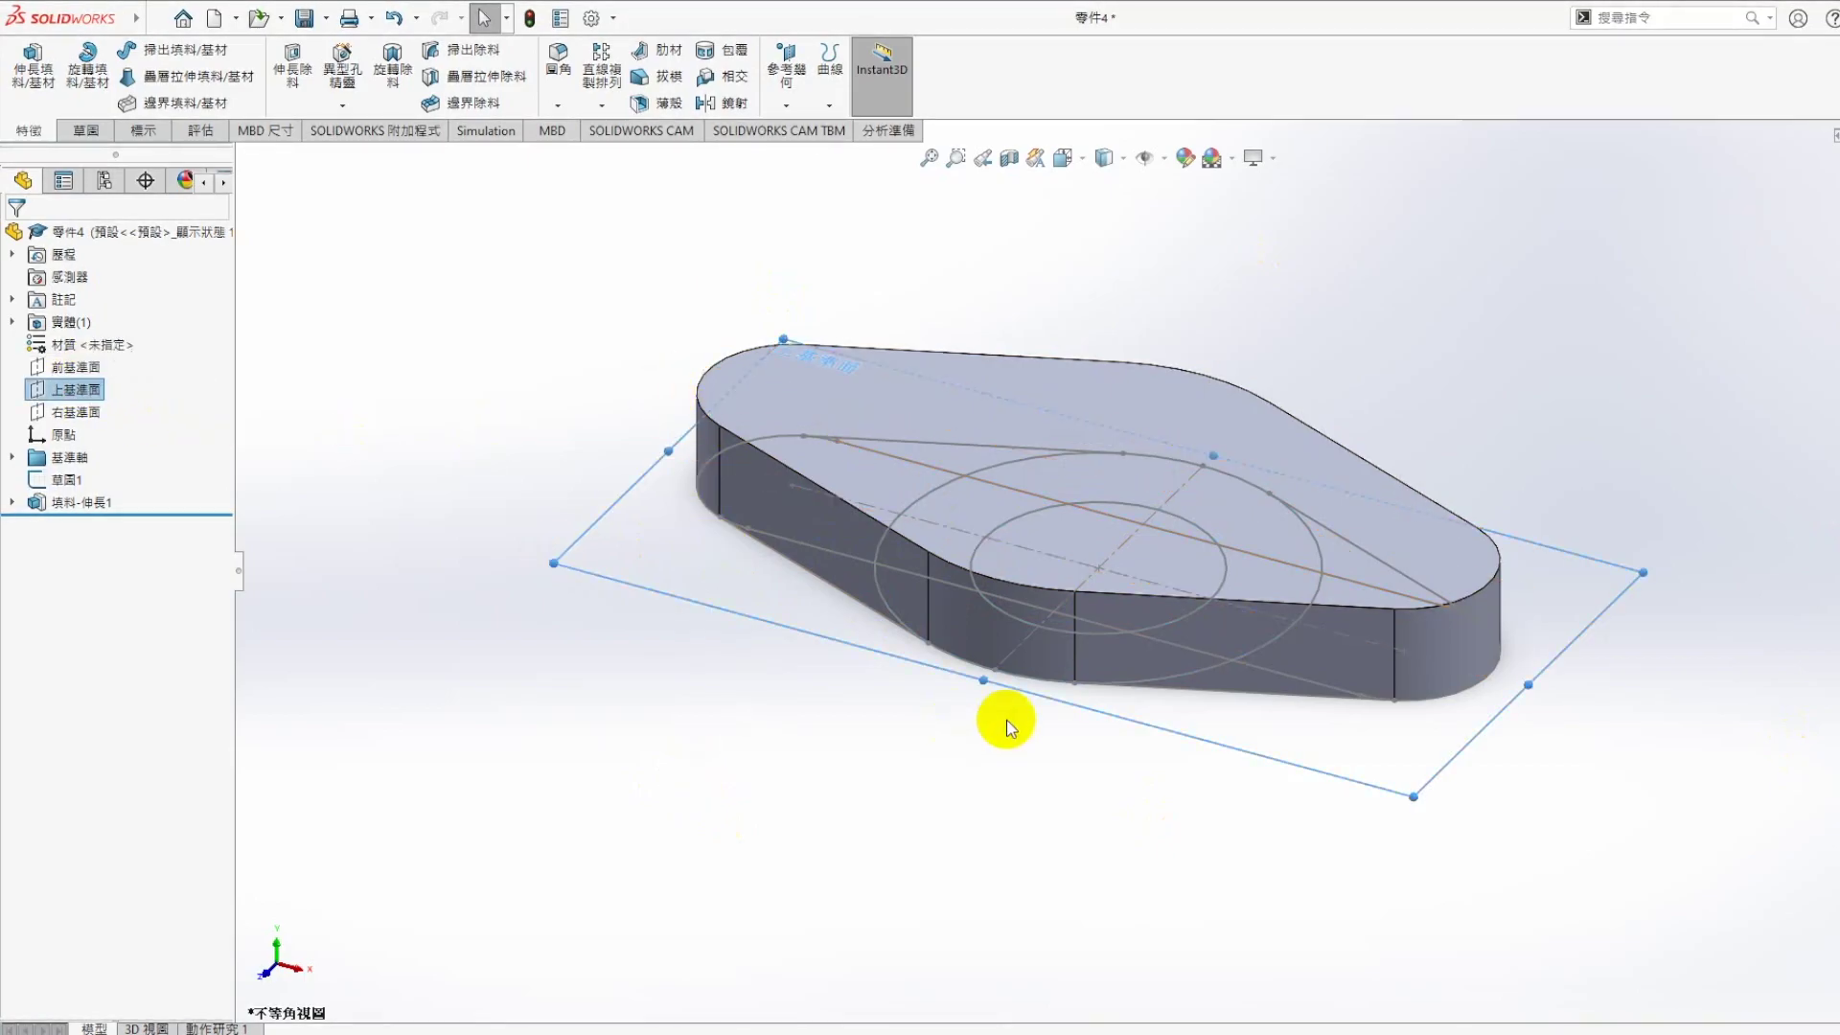
left_click(875, 754)
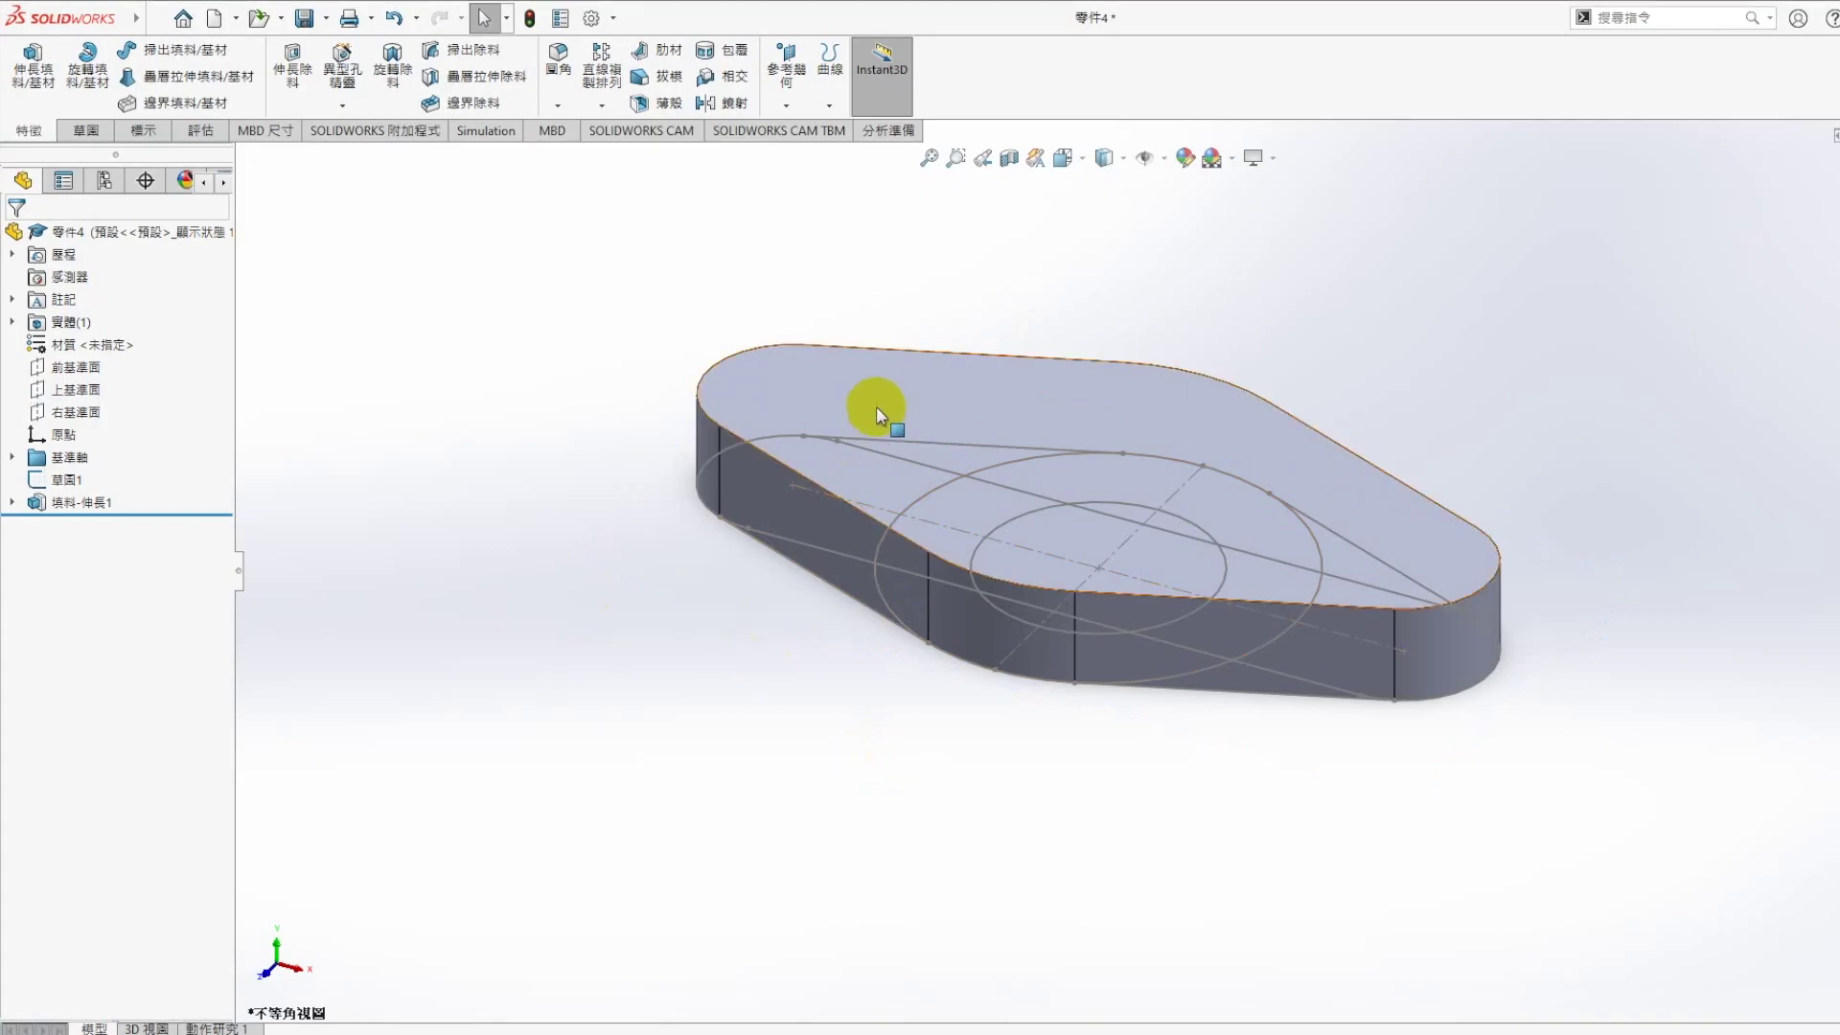
left_click(912, 393)
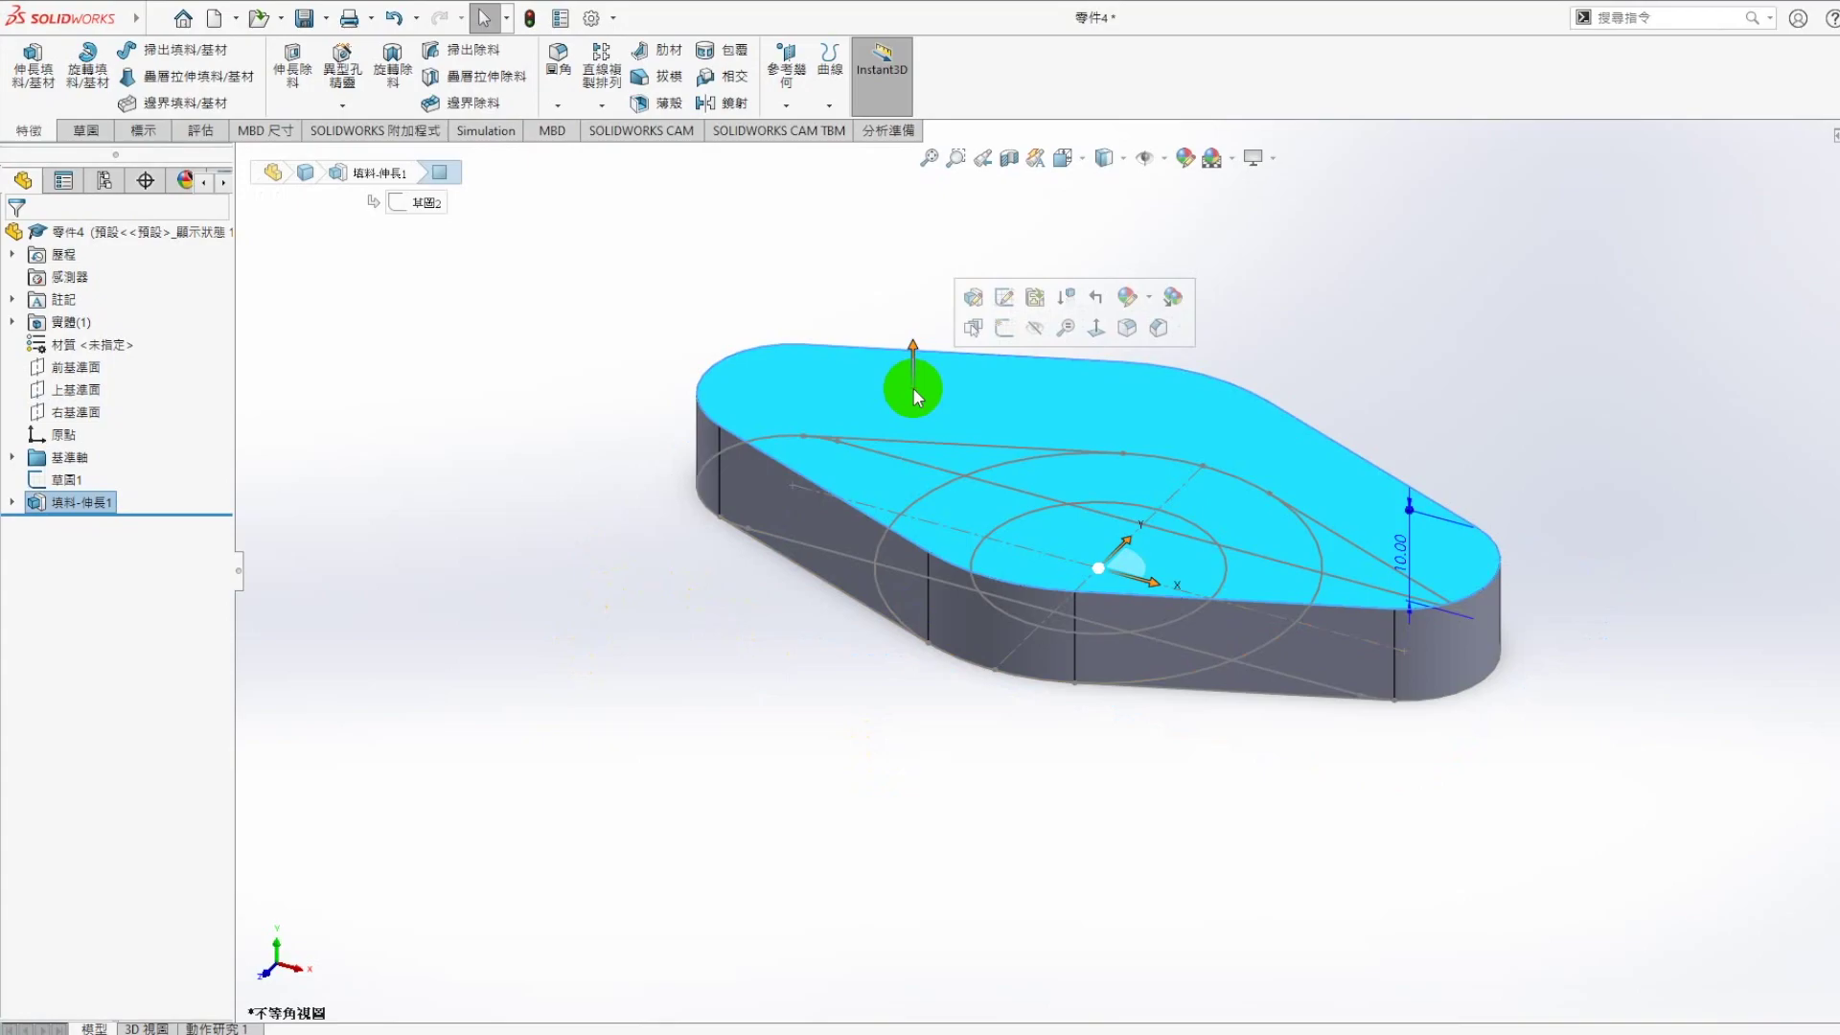
Sketch on the plate's top face and convert the large circle into it
right_click(987, 373)
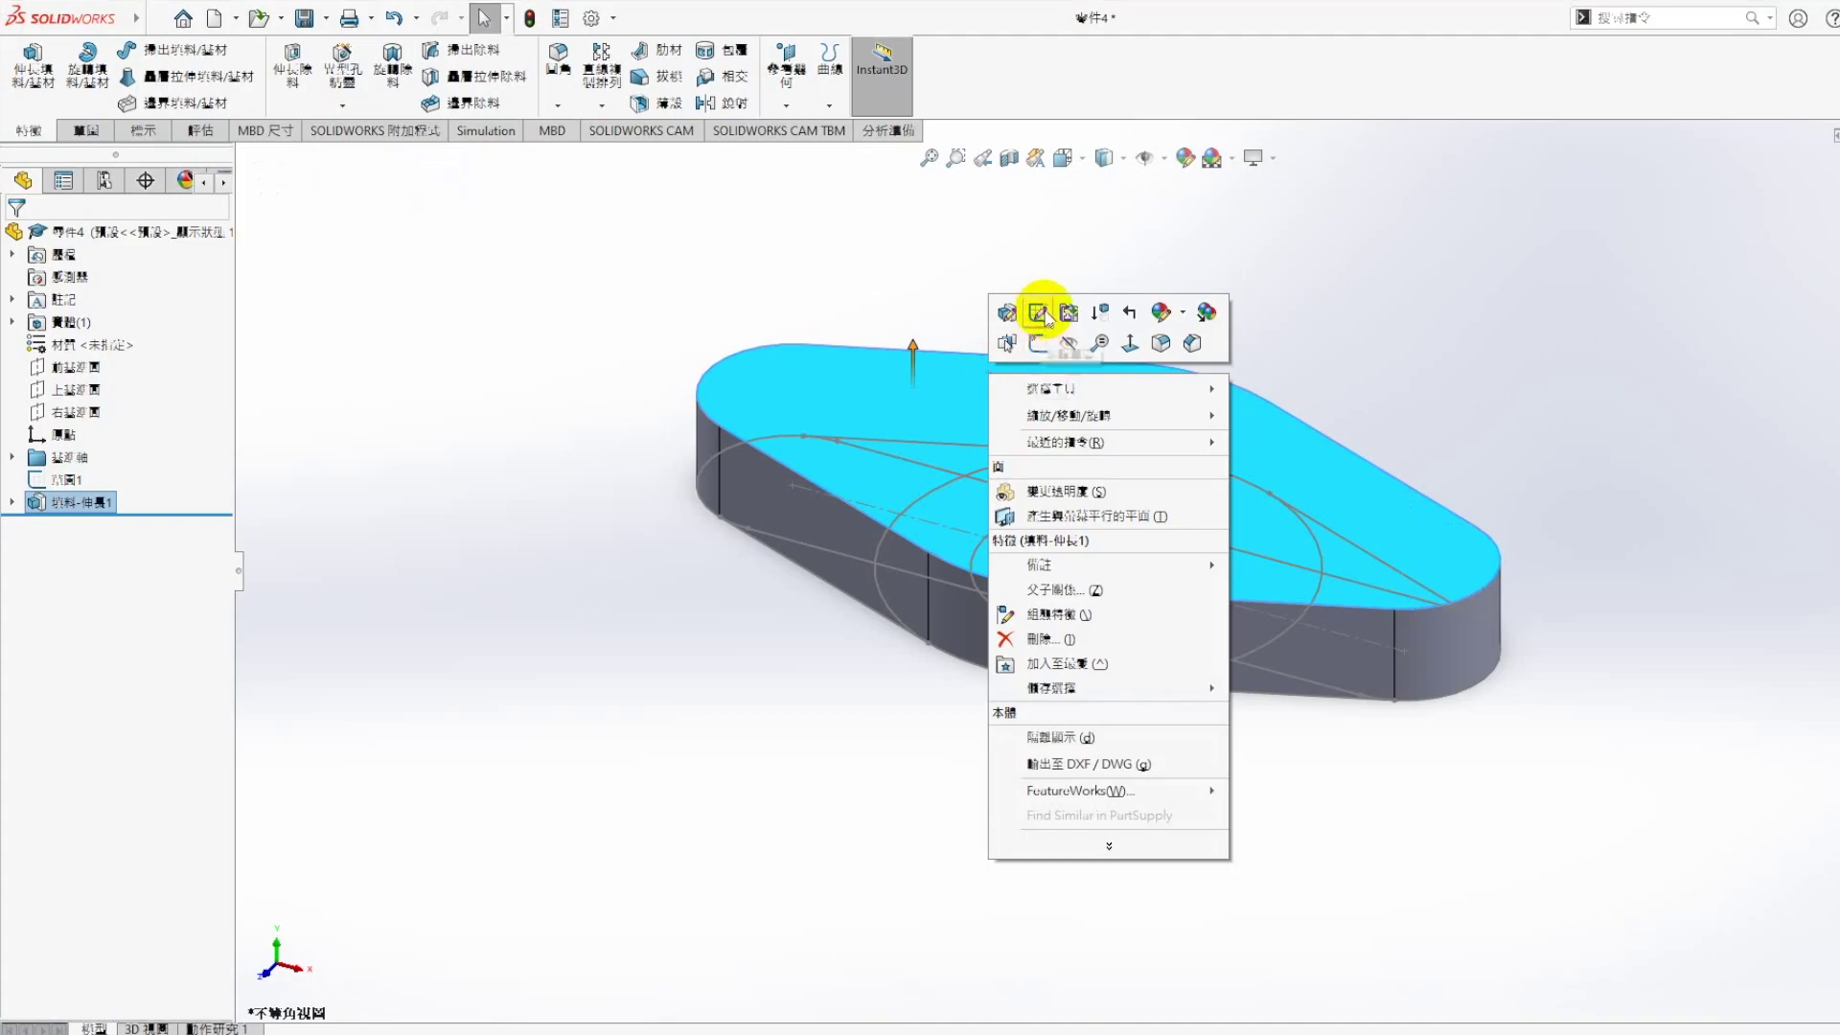
left_click(1038, 345)
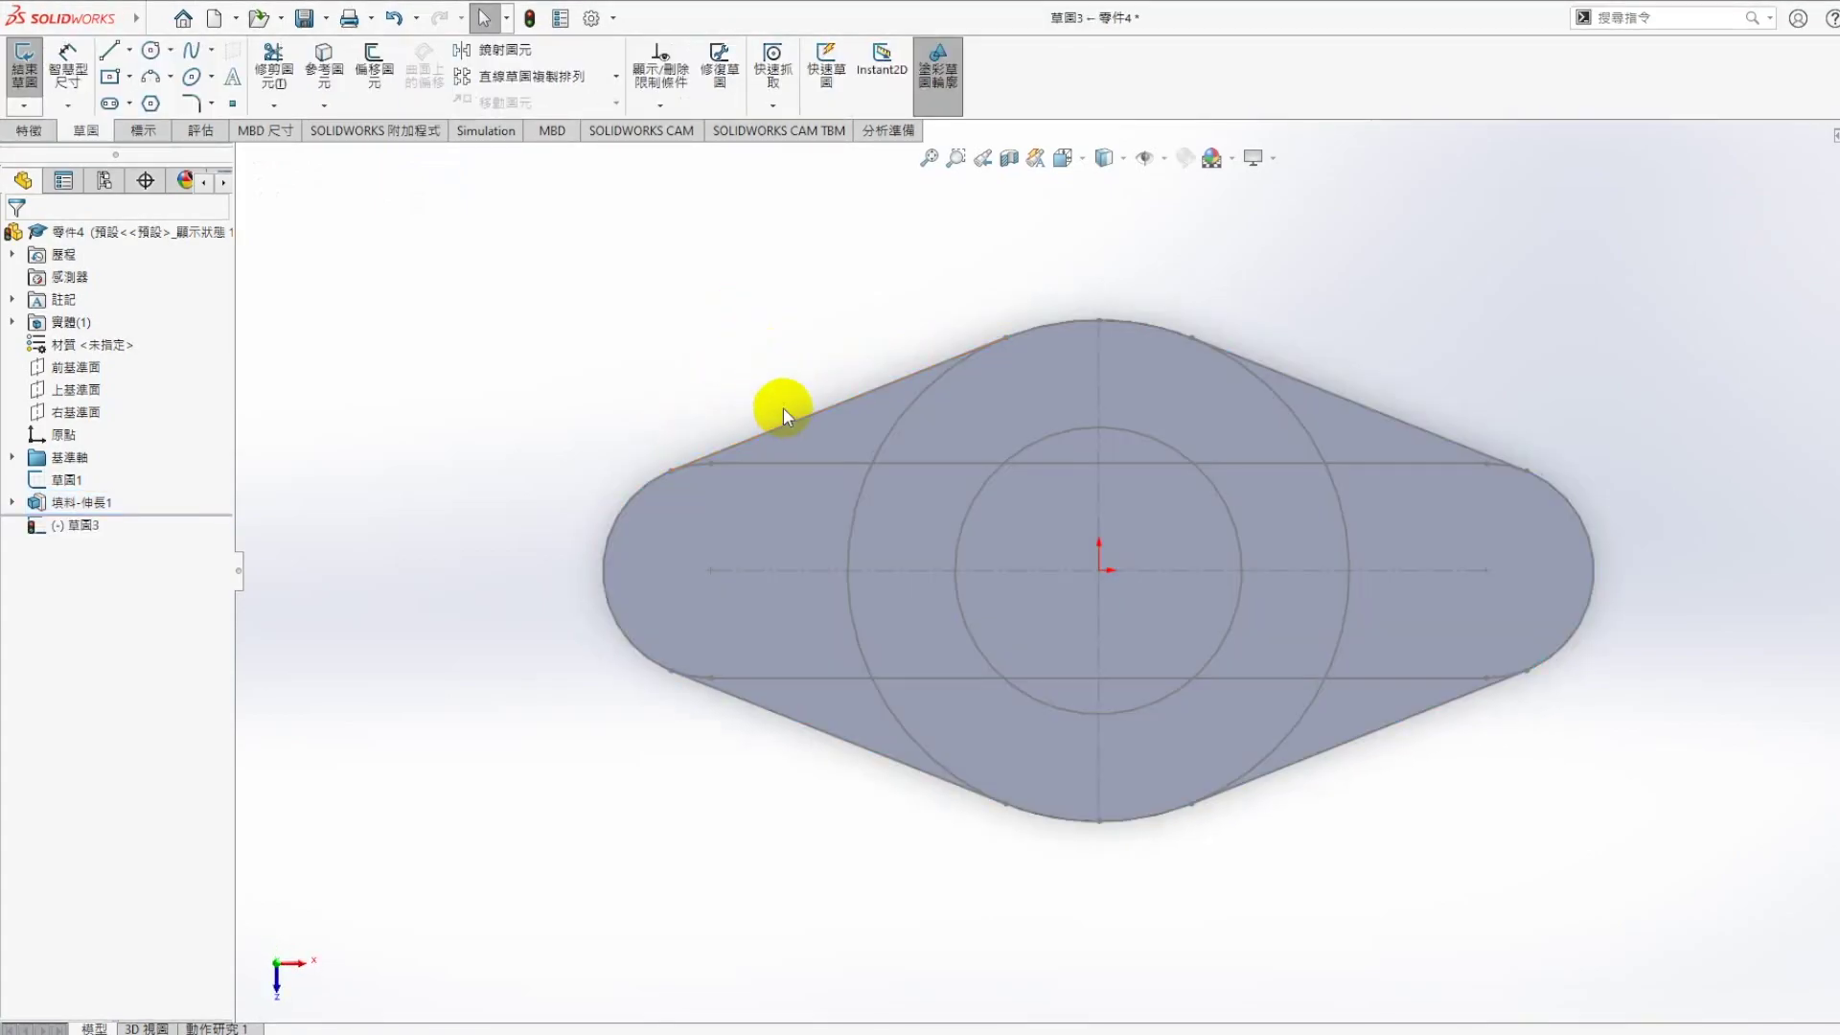
left_click(327, 80)
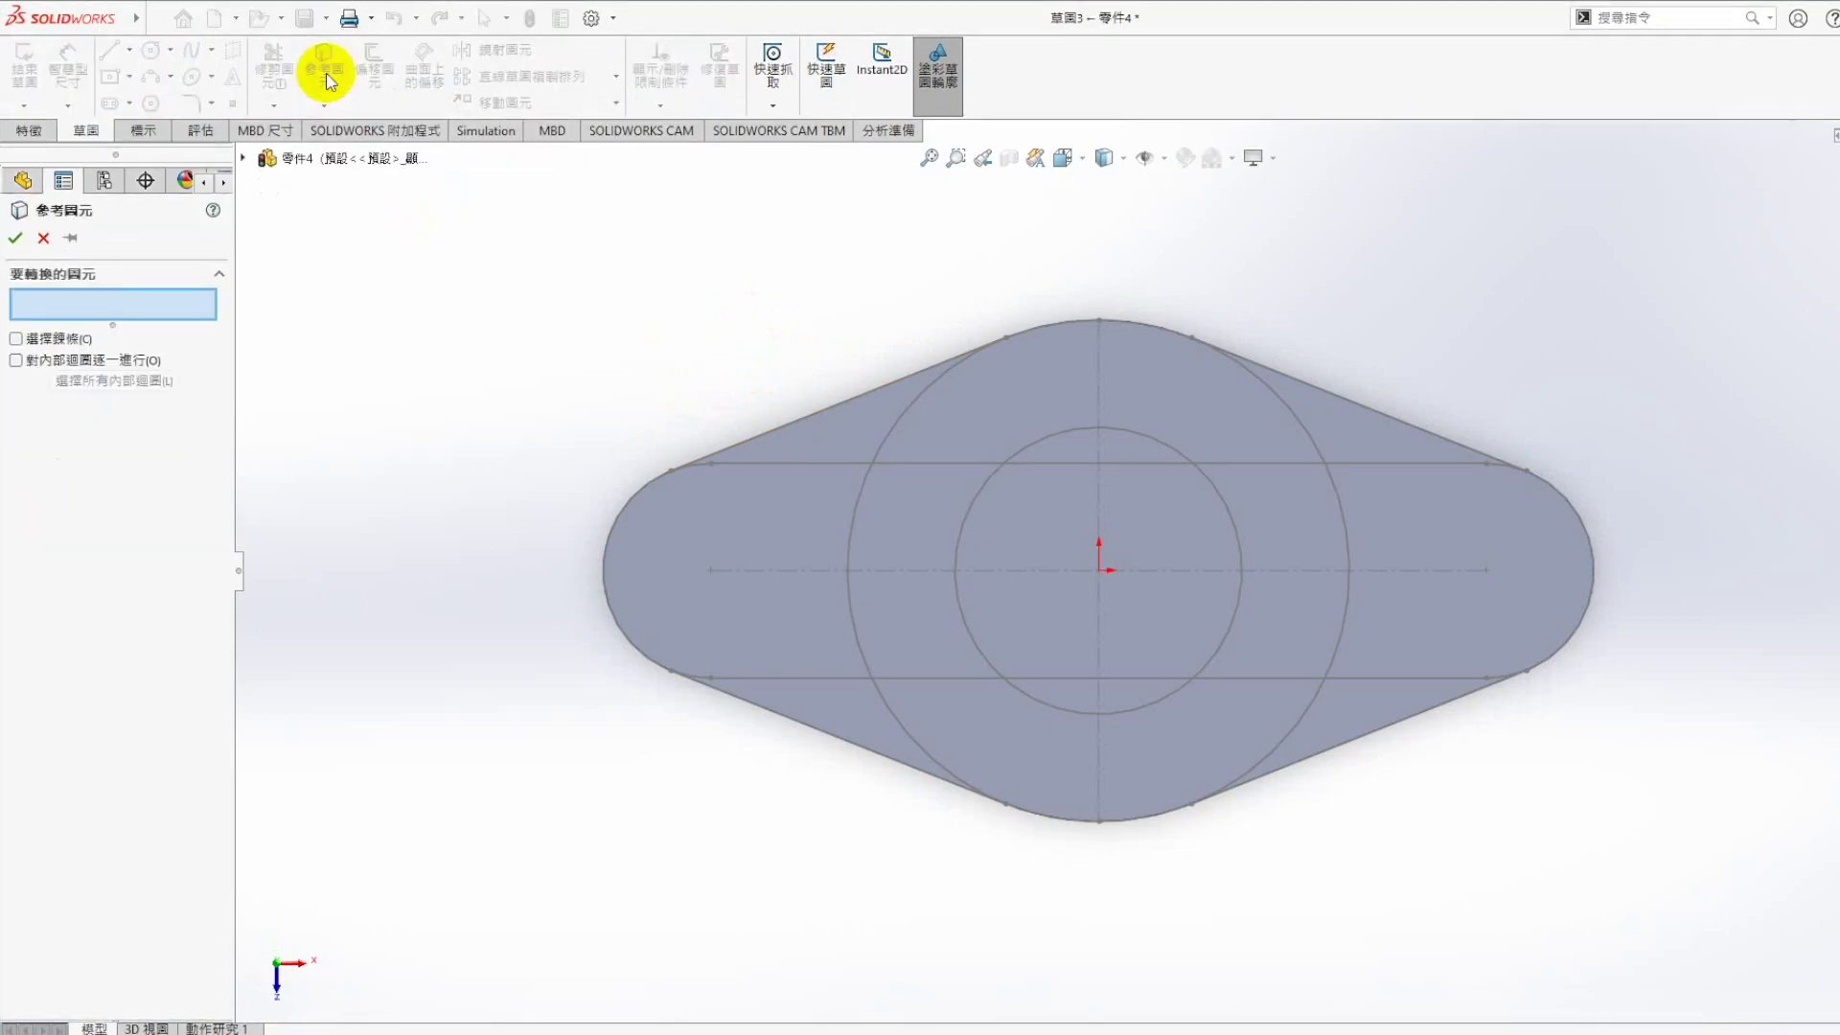
left_click(887, 432)
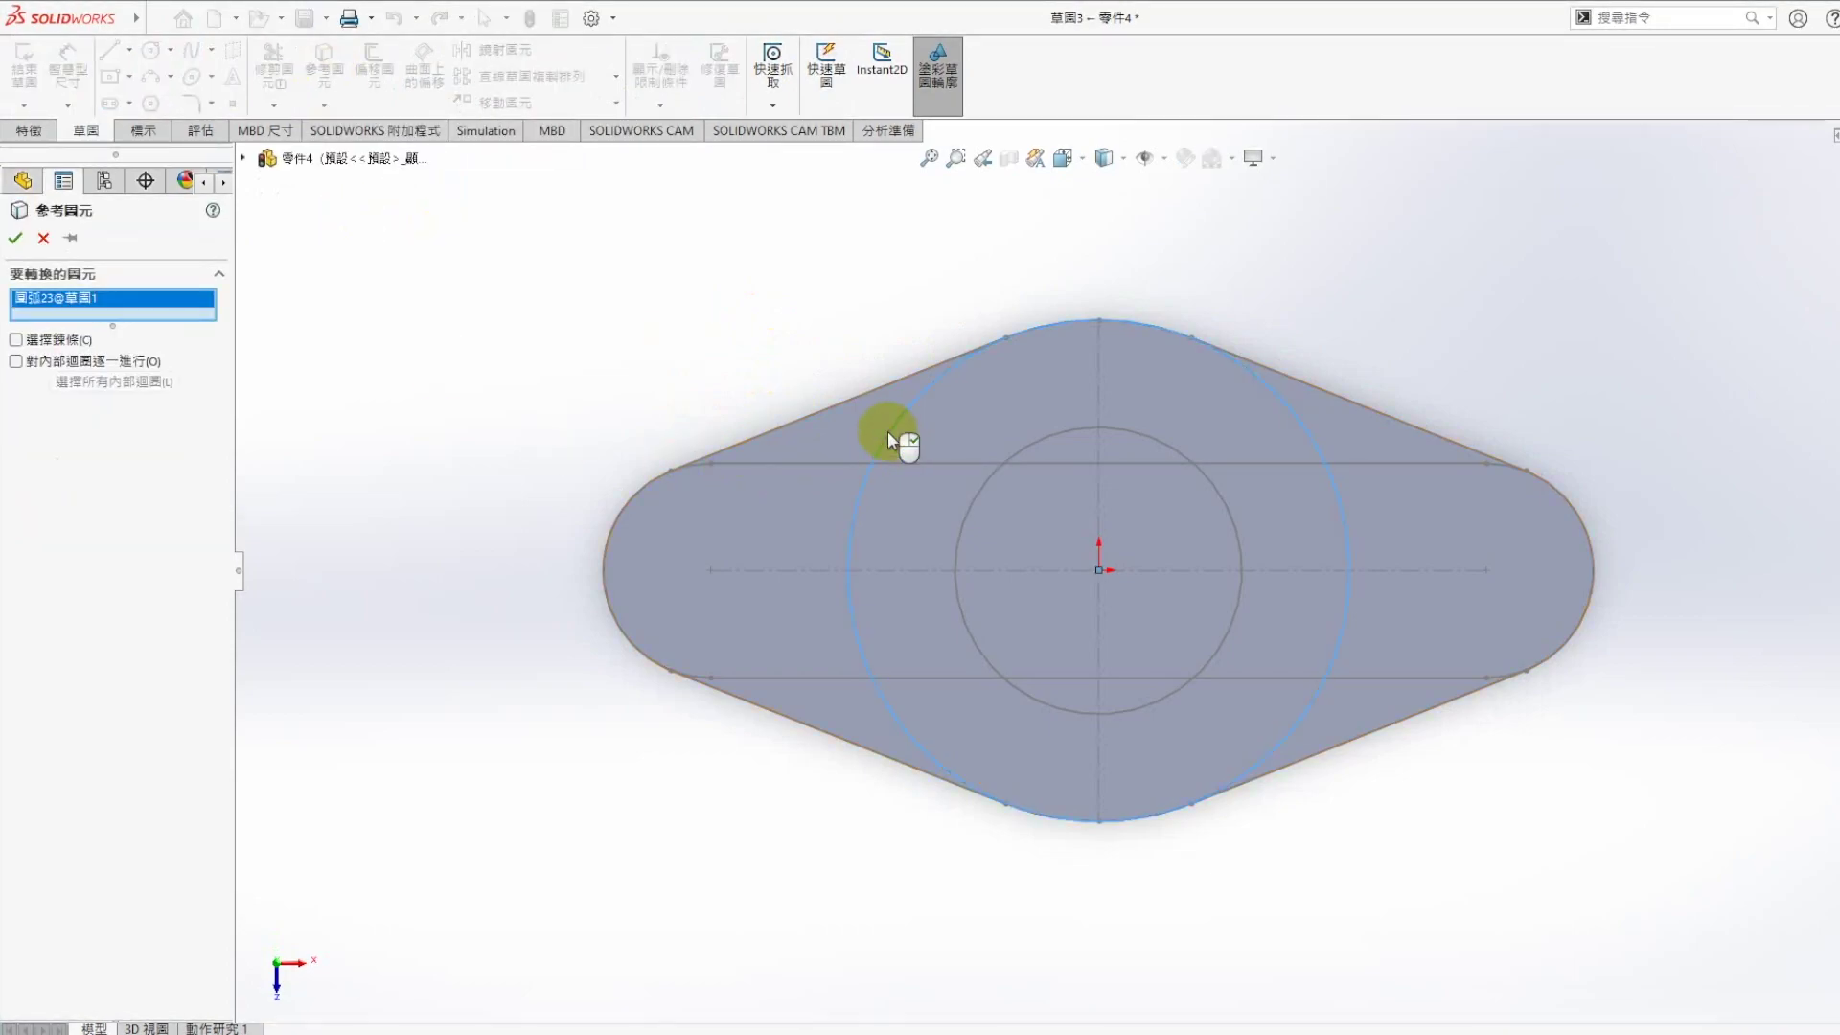
left_click(16, 242)
Extrude the circle 30 mm into a cylindrical boss and select the cylinder's top face
left_click(34, 123)
left_click(32, 63)
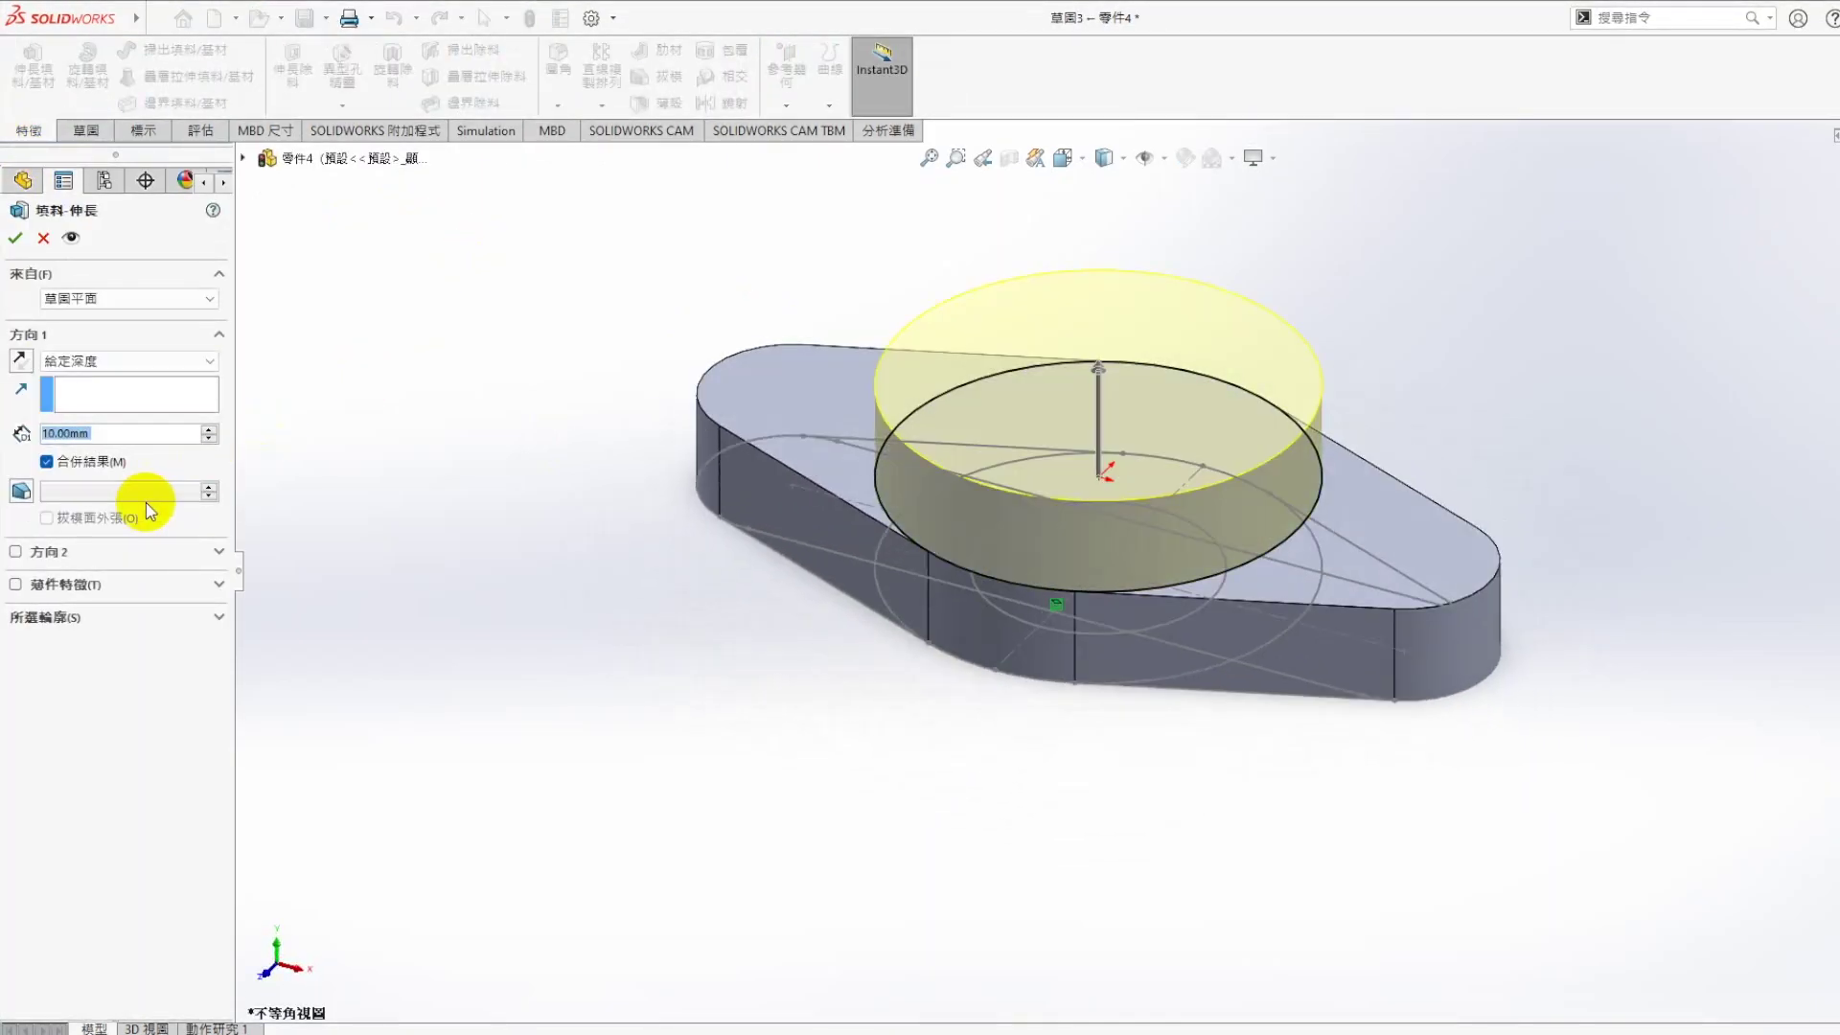
type("30")
key("Return")
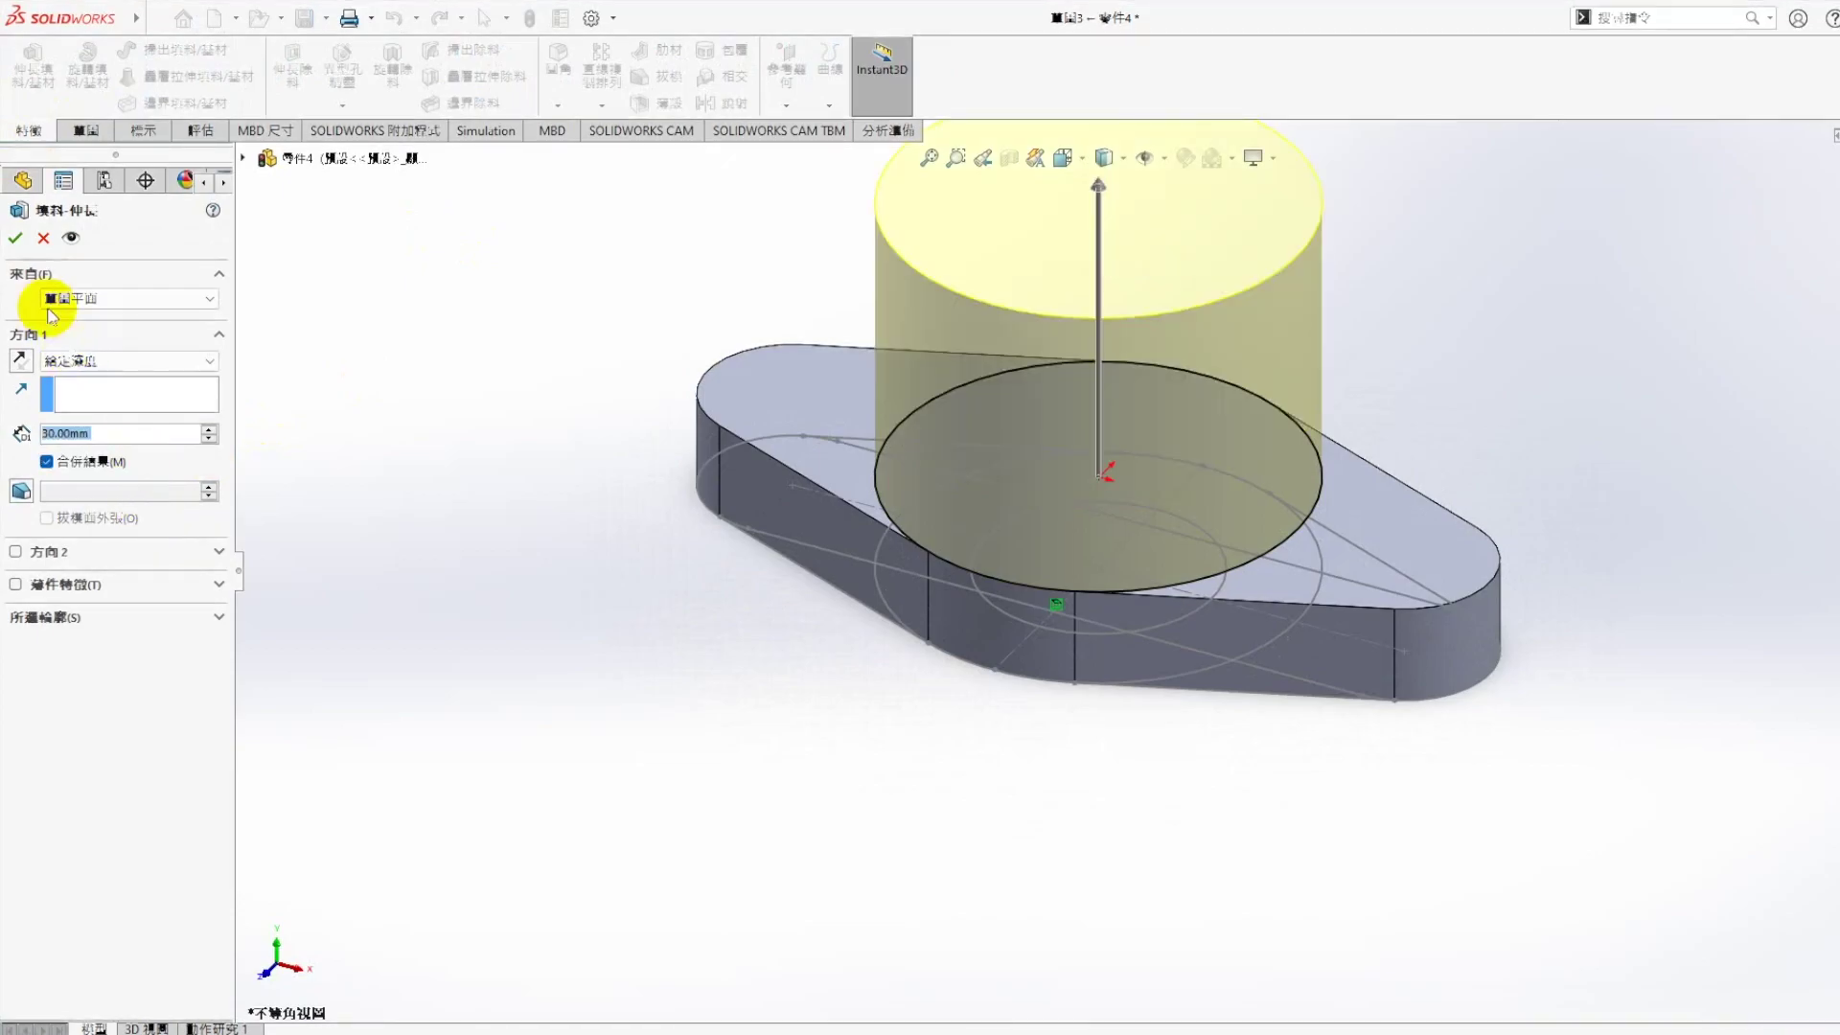
left_click(16, 237)
scroll(853, 721, "down", 2)
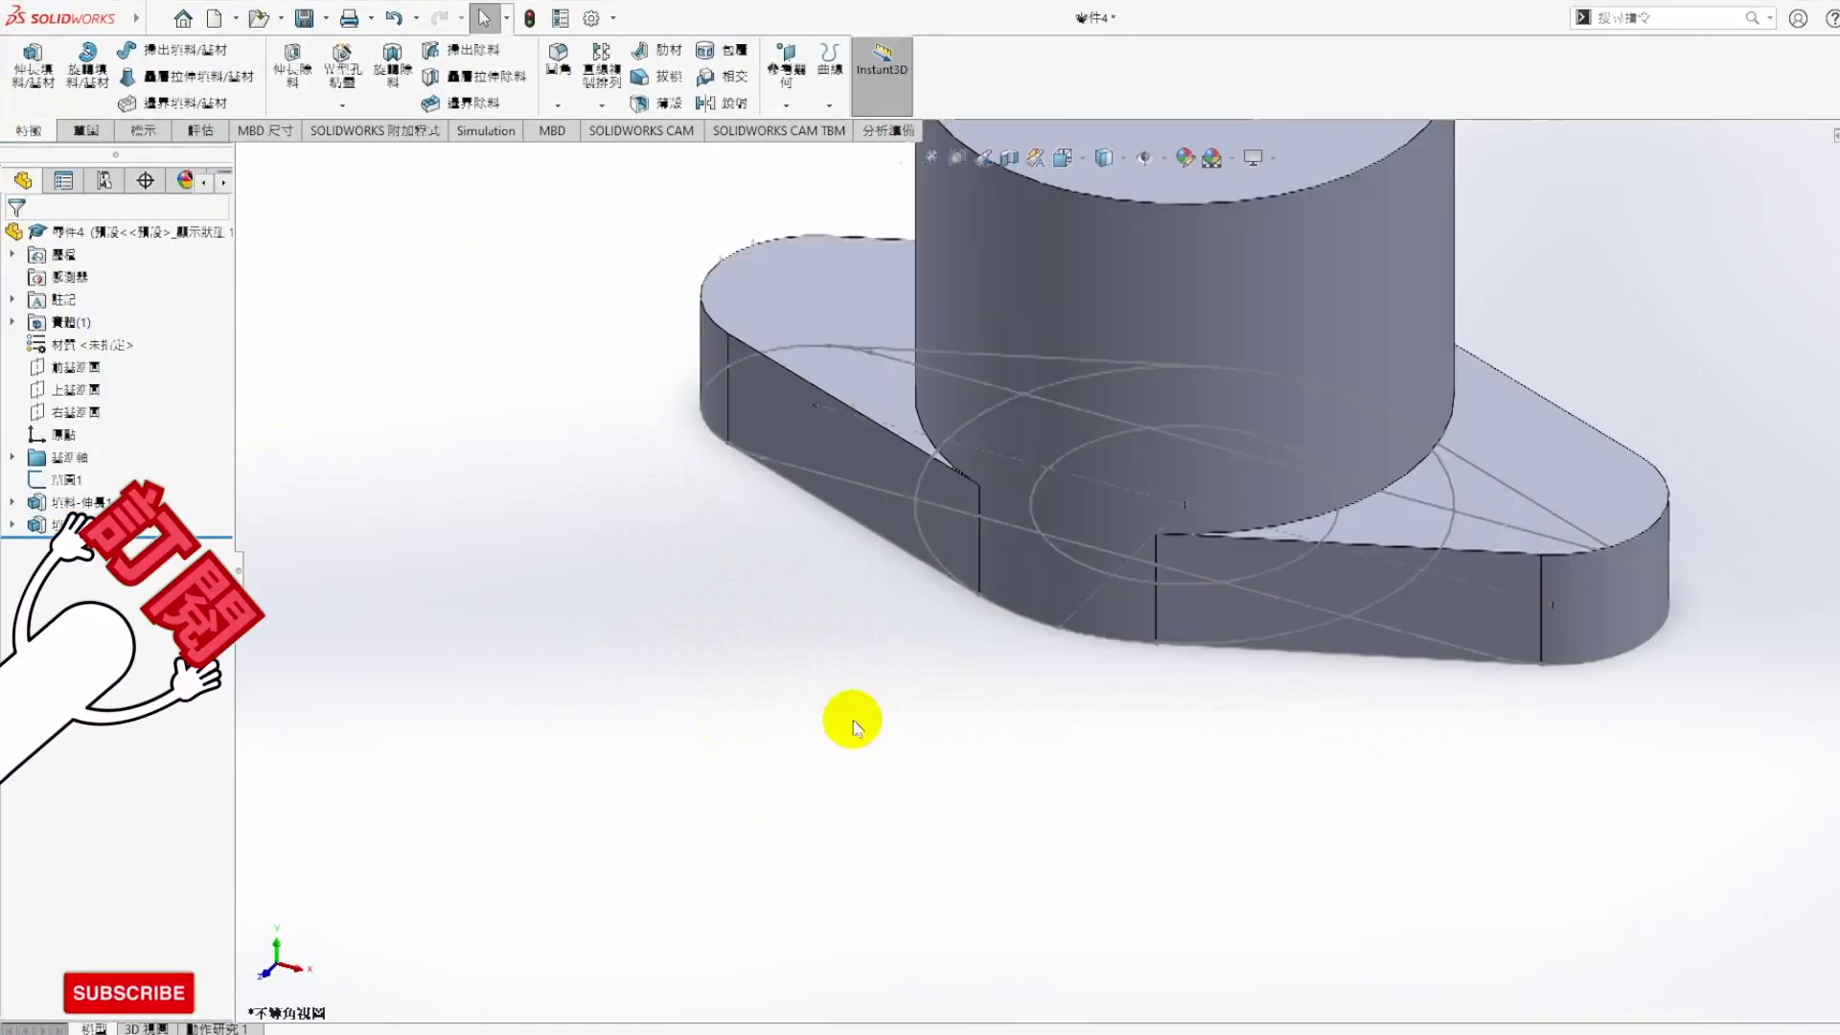
scroll(939, 726, "up", 3)
scroll(1197, 347, "down", 2)
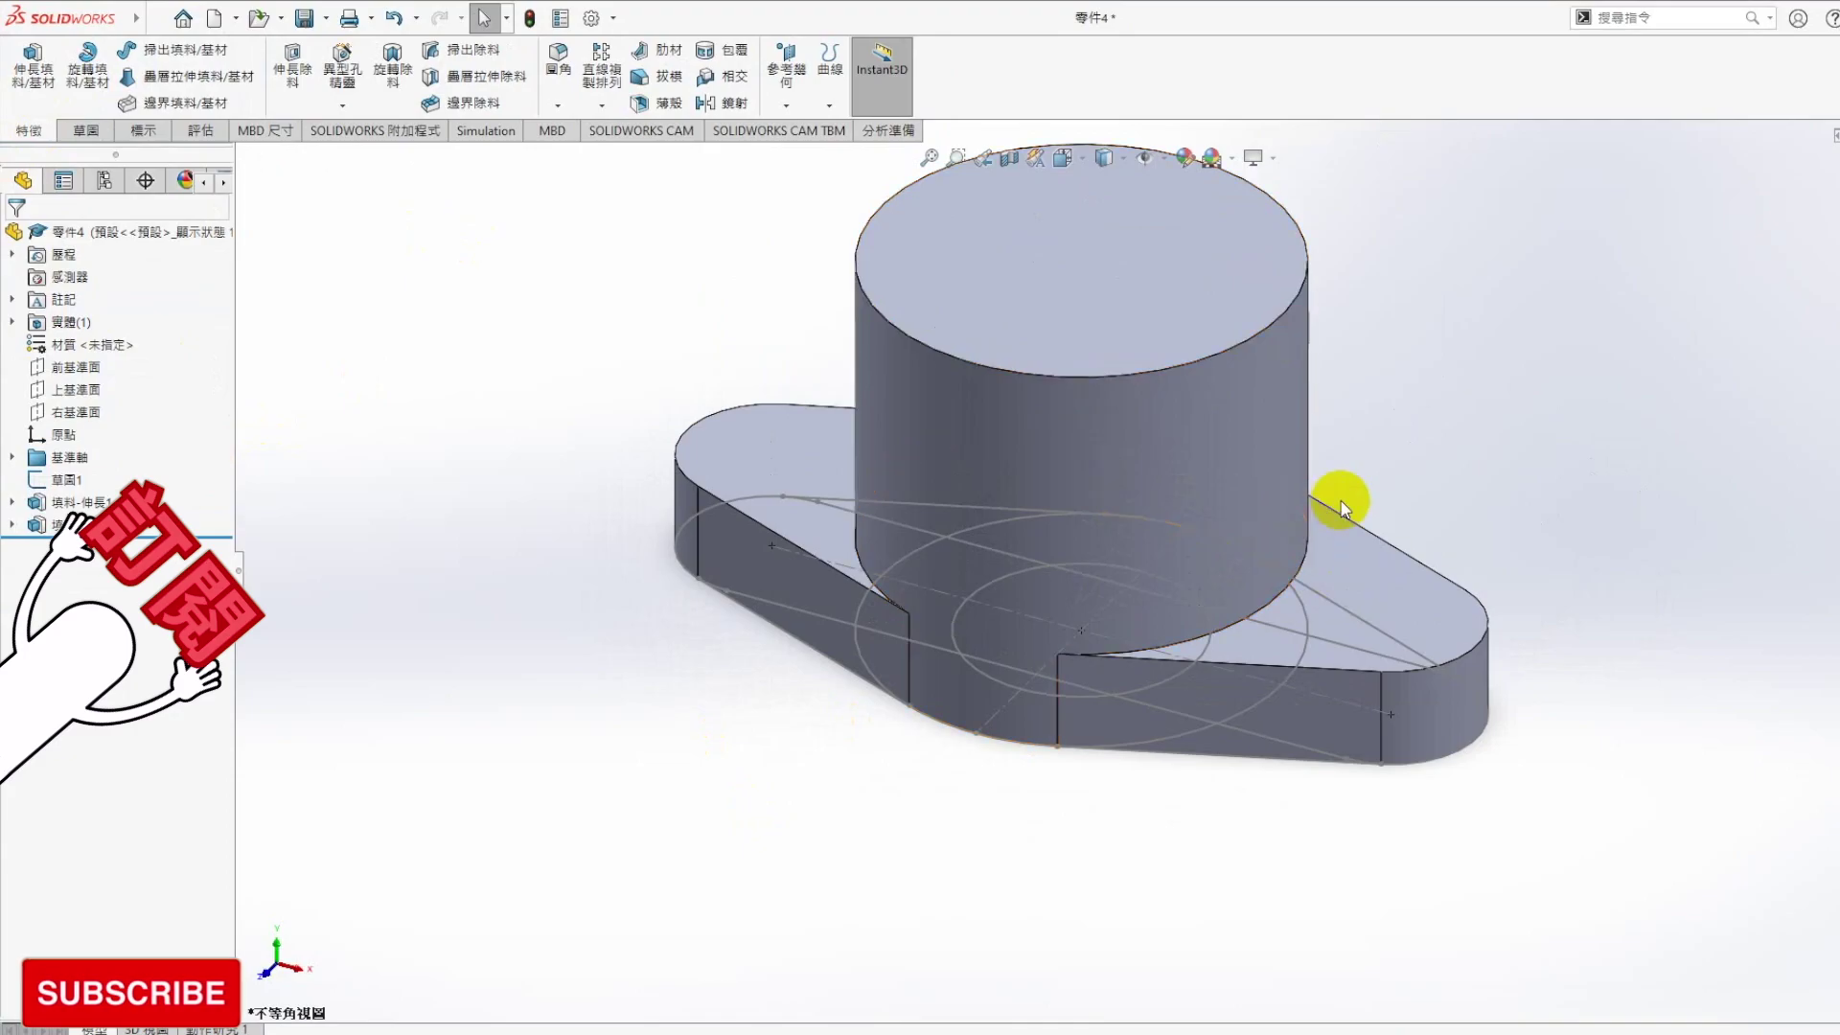
left_click(1071, 254)
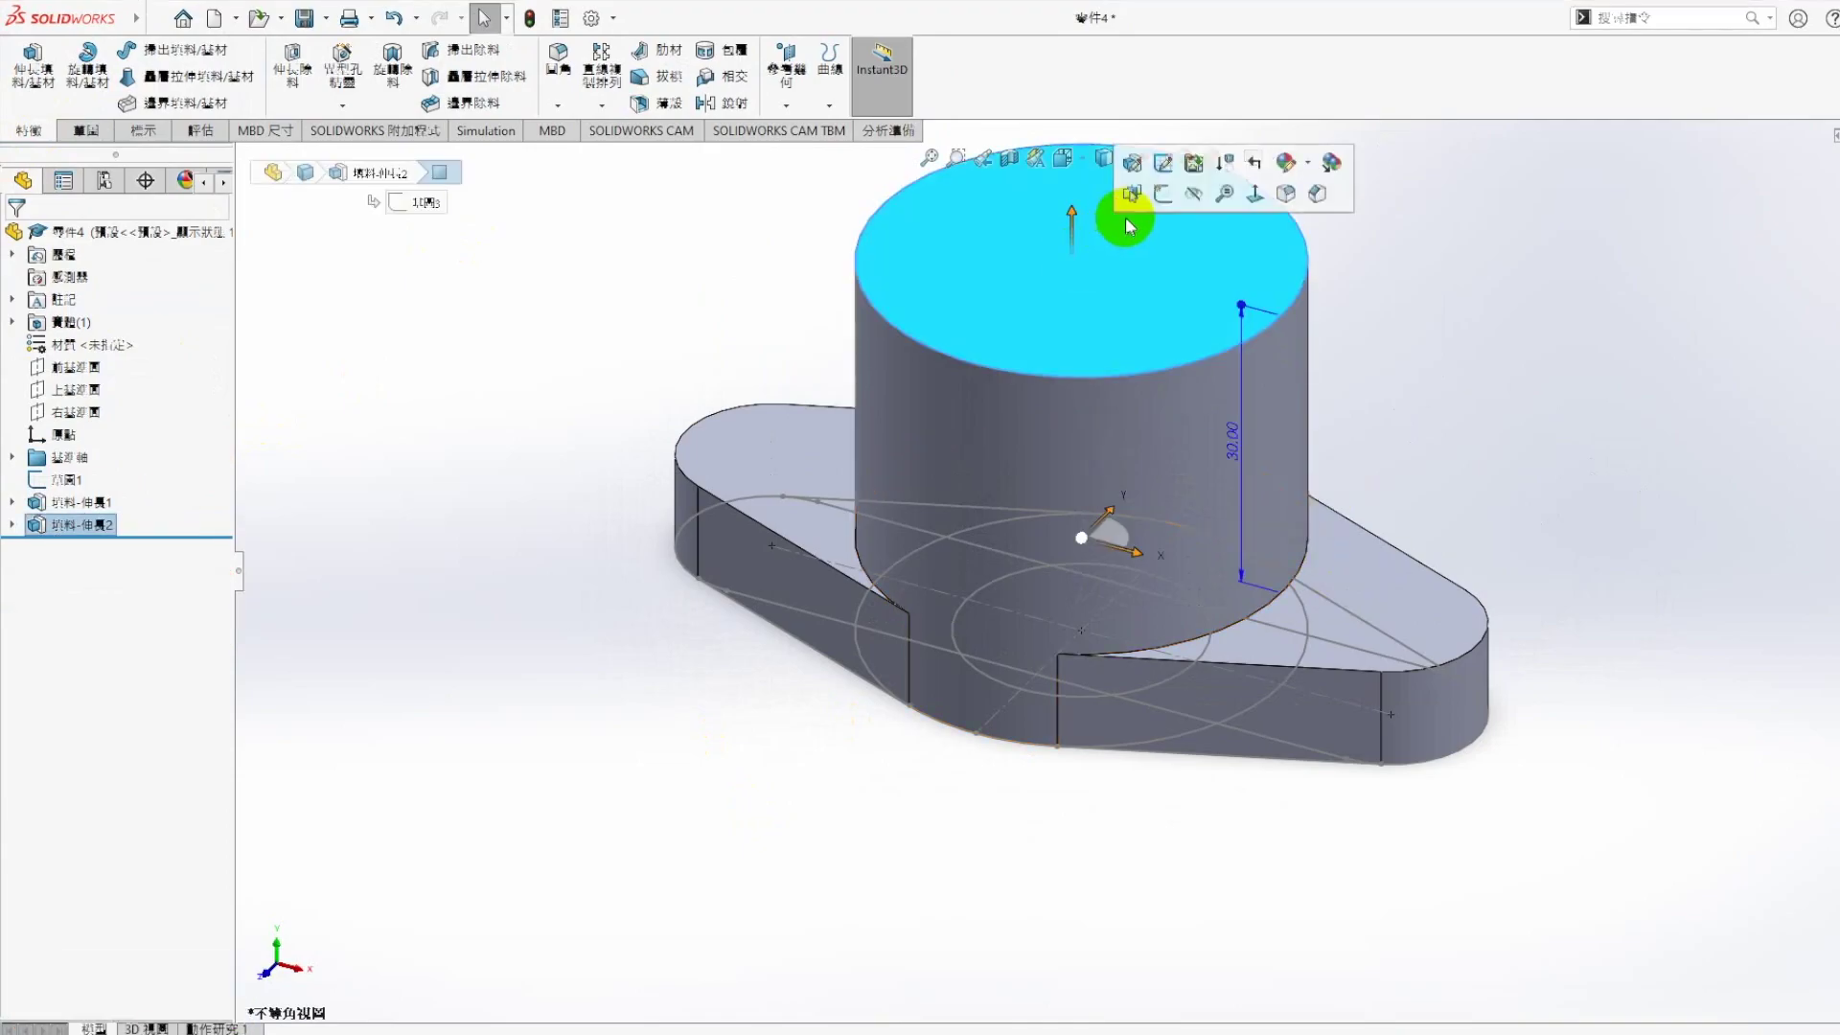
Sketch on the boss top and convert the inner circle into it
left_click(1163, 192)
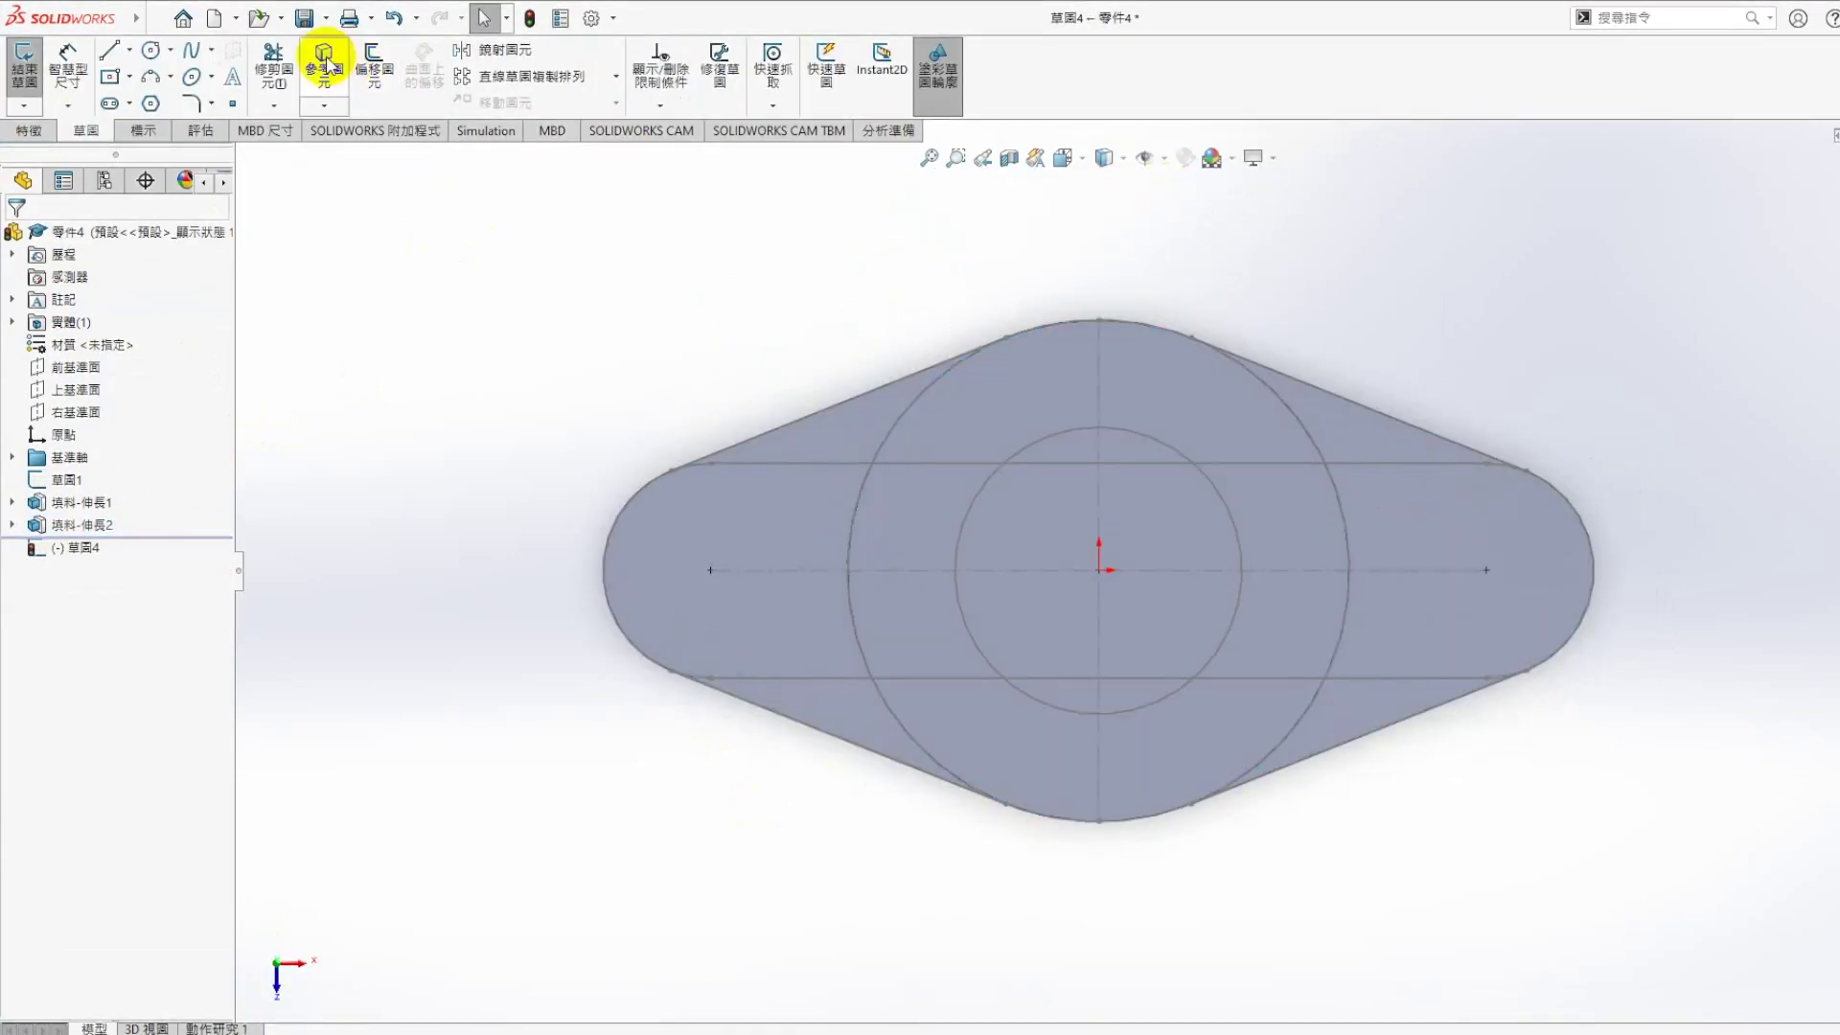
left_click(327, 64)
left_click(1023, 454)
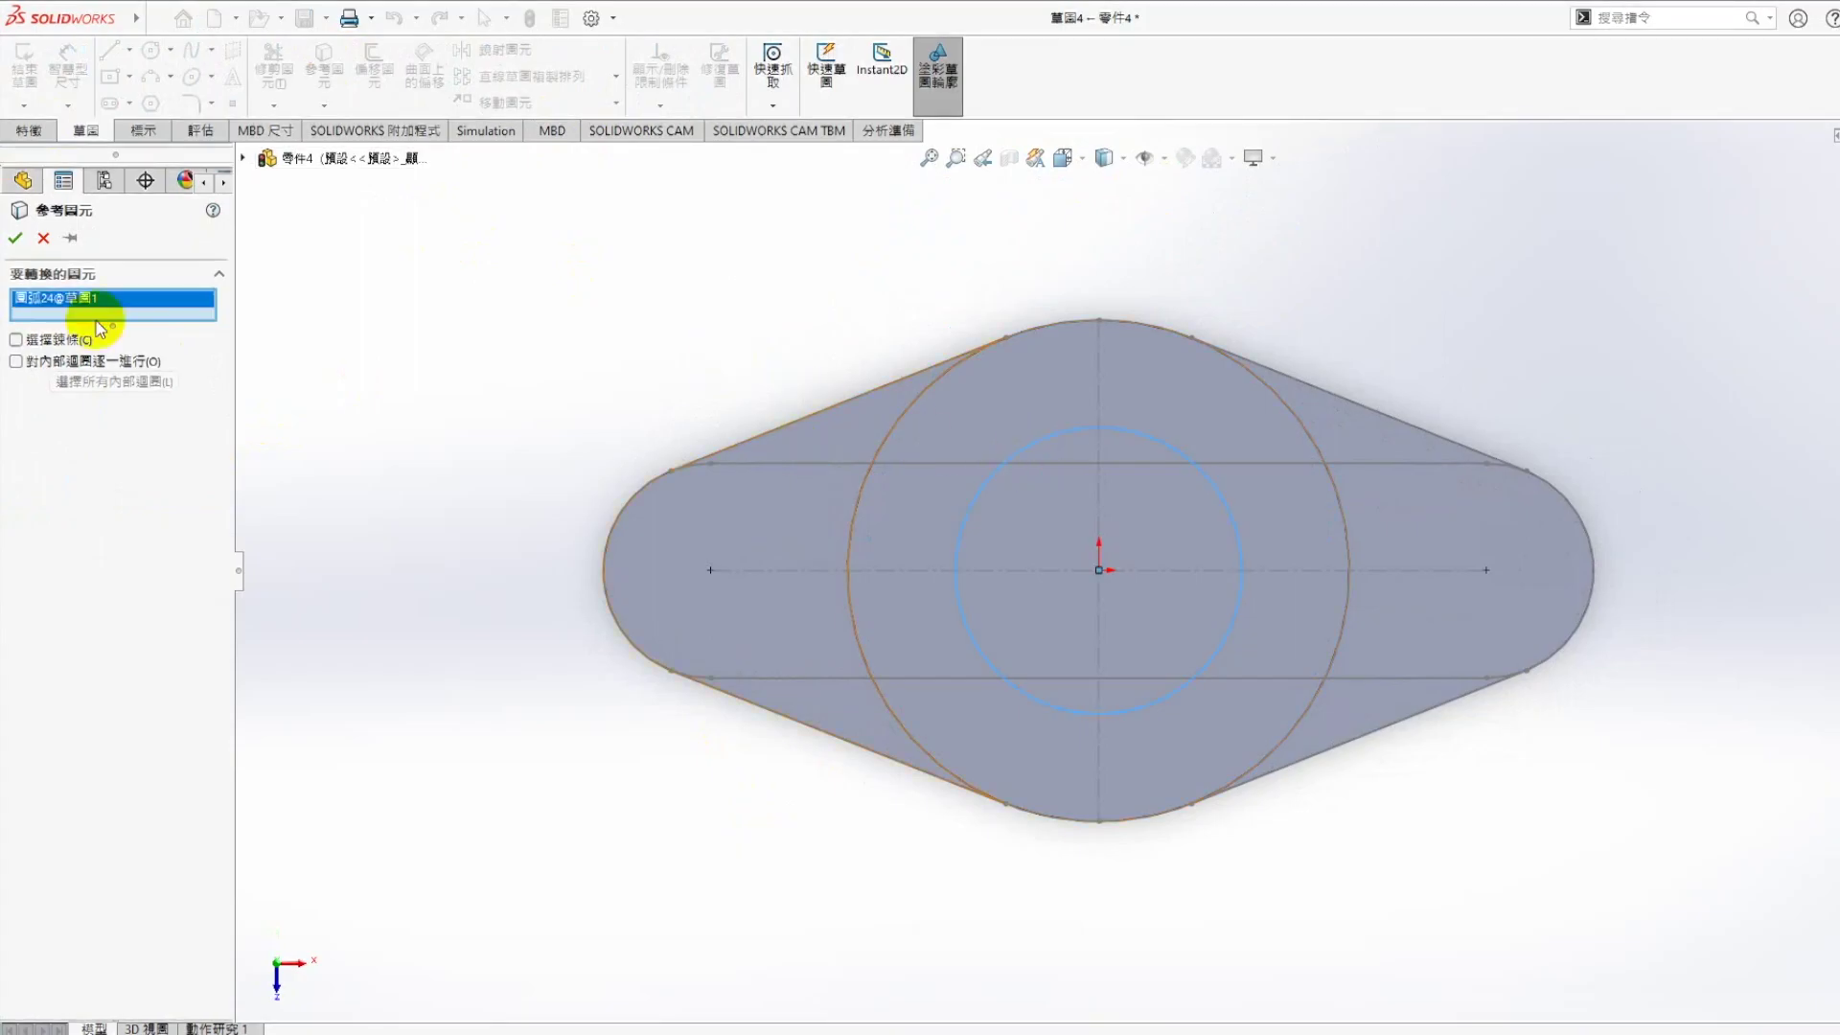
left_click(15, 238)
Cut the inner circle Up To Next to bore the hole, then select the hole's inside face
left_click(29, 130)
left_click(294, 89)
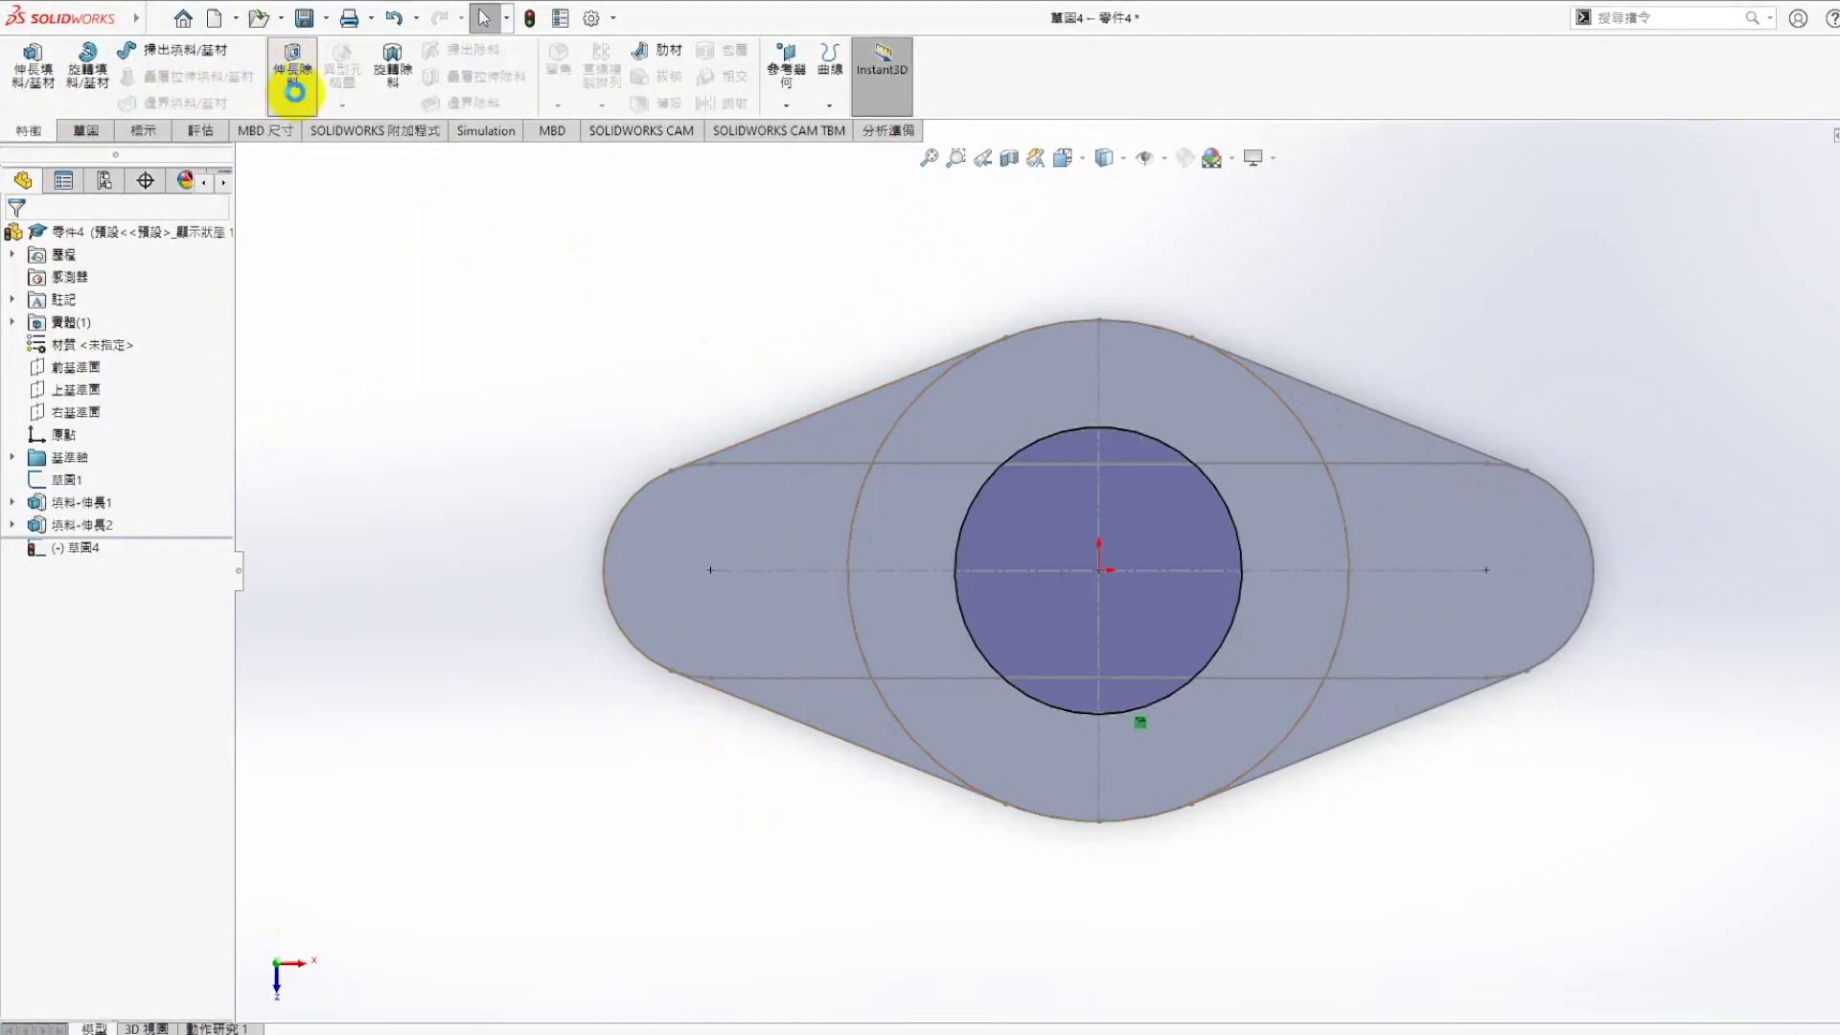
left_click(122, 363)
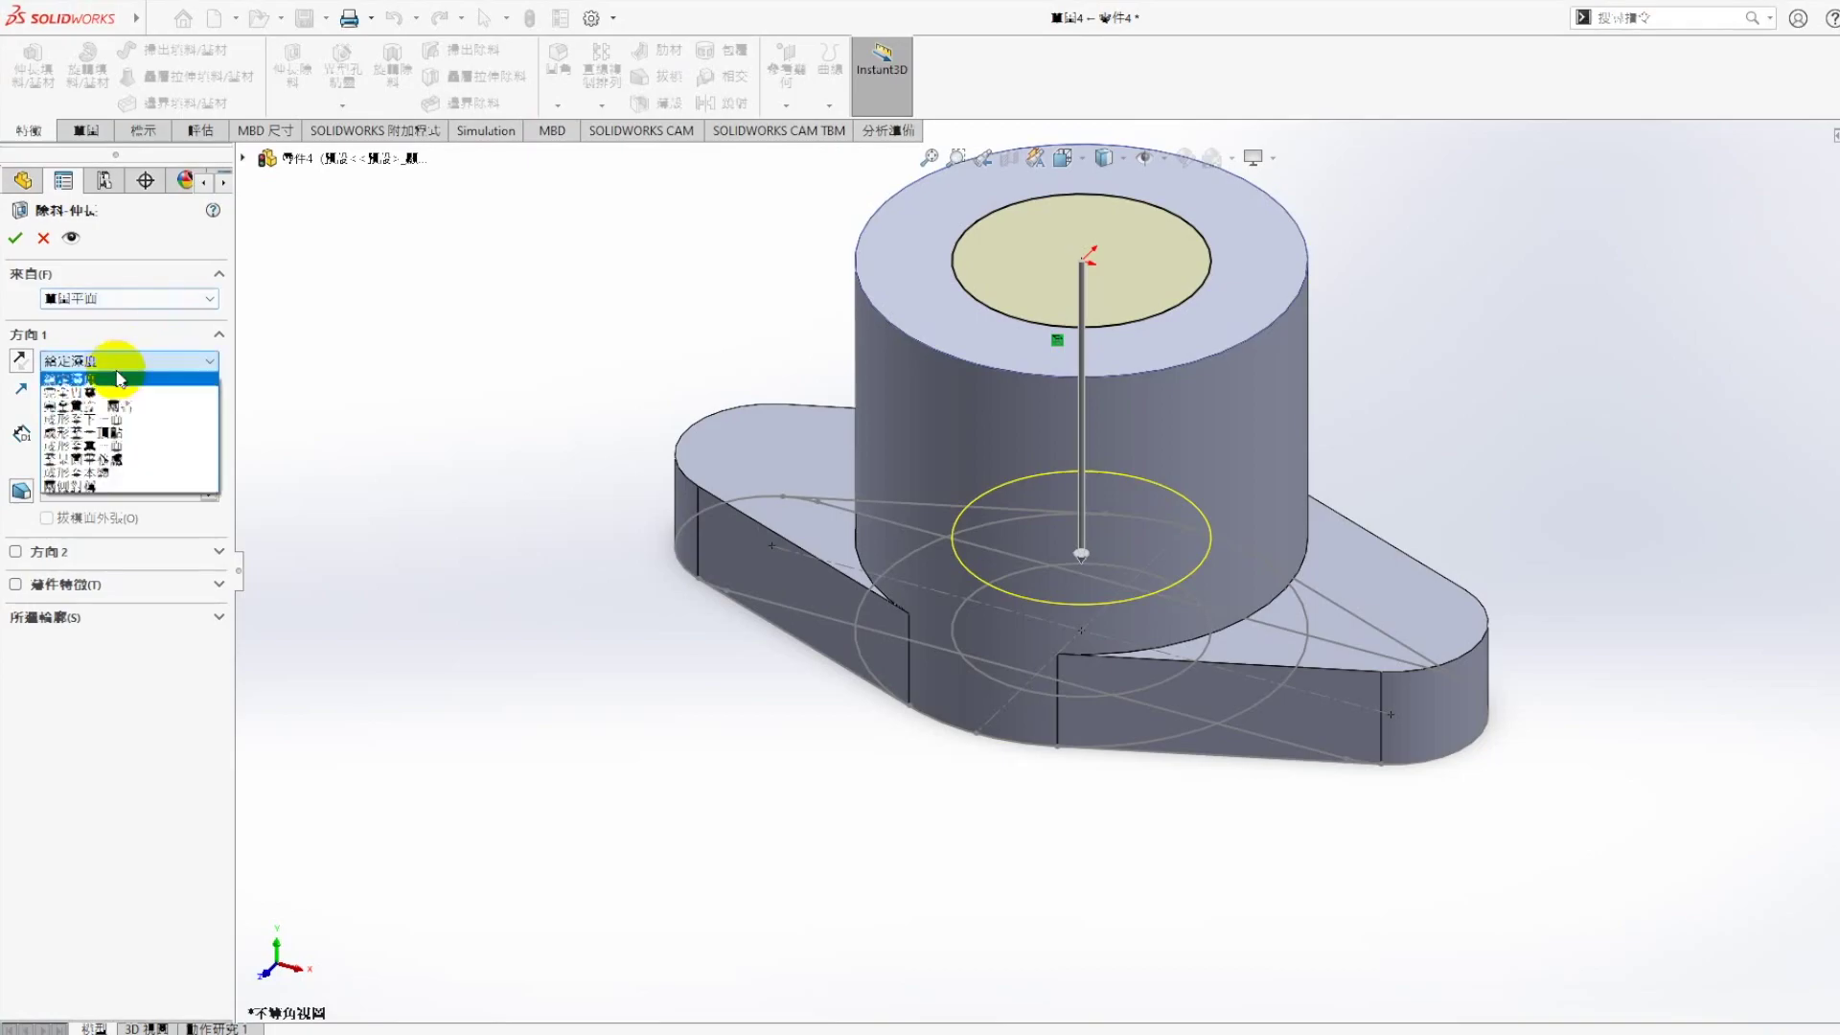
left_click(119, 419)
left_click(15, 238)
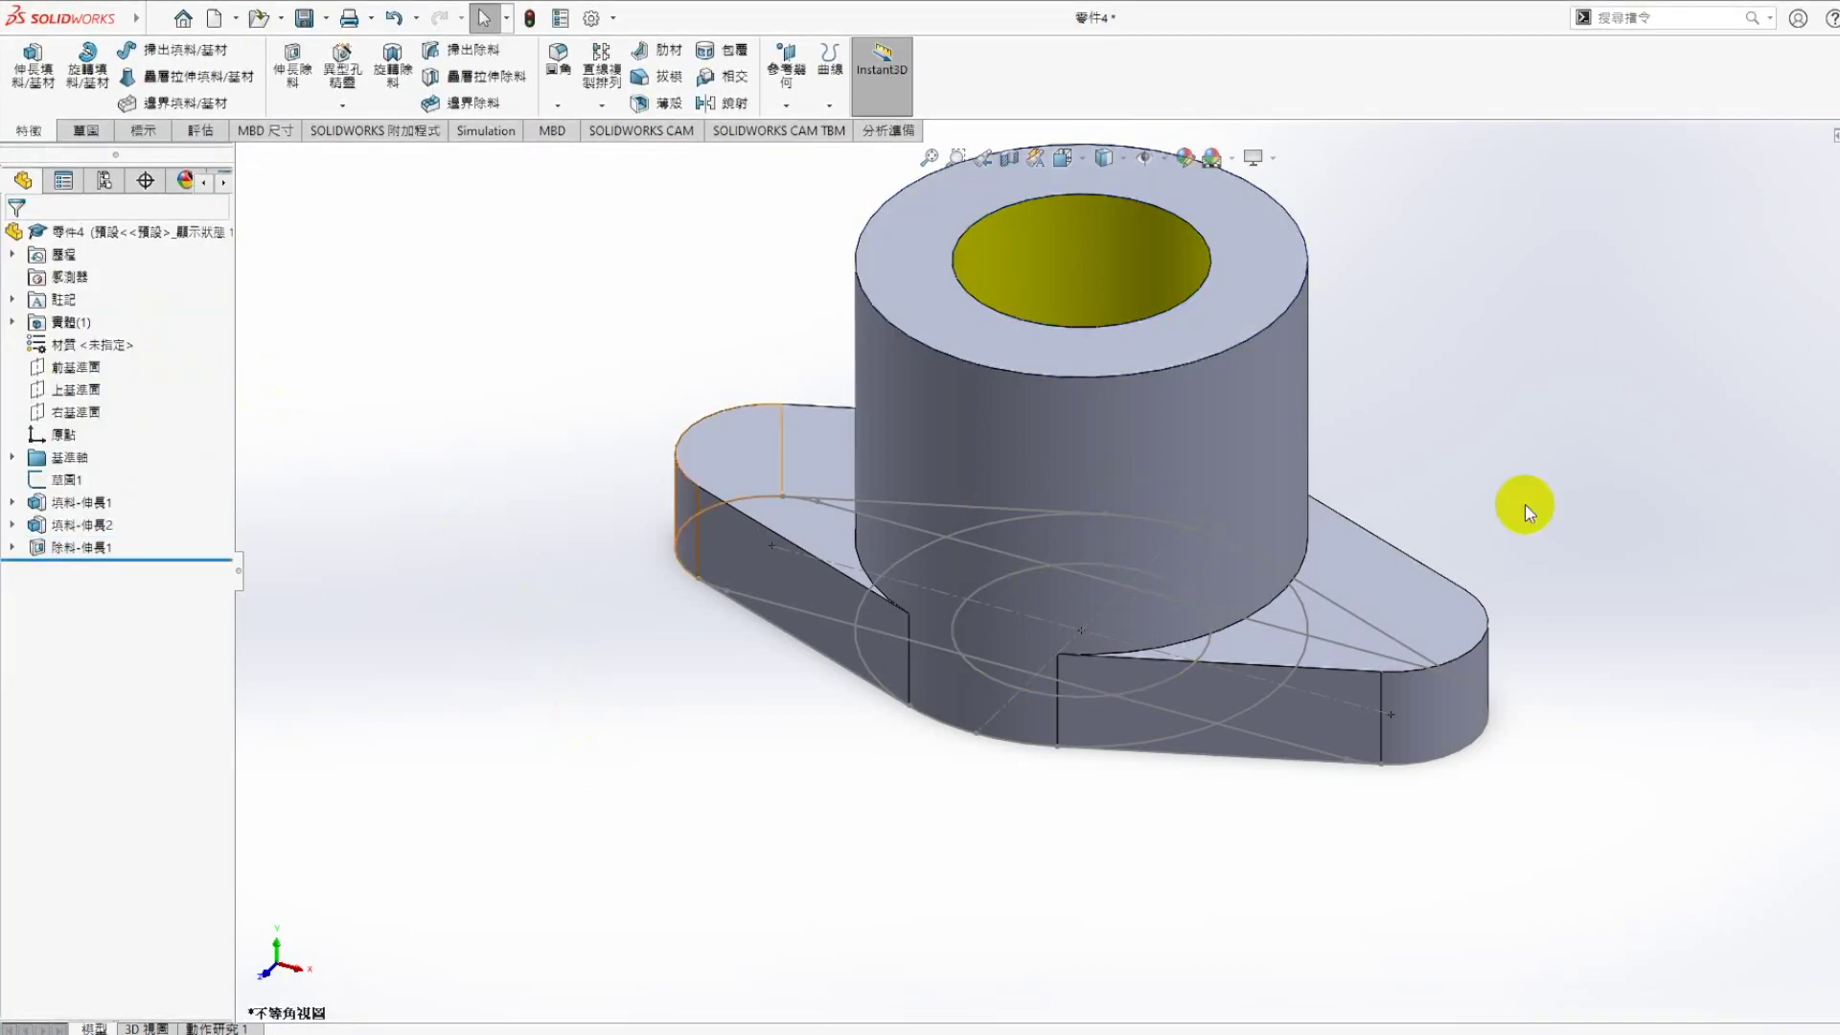
scroll(992, 768, "up", 2)
left_click(1025, 343)
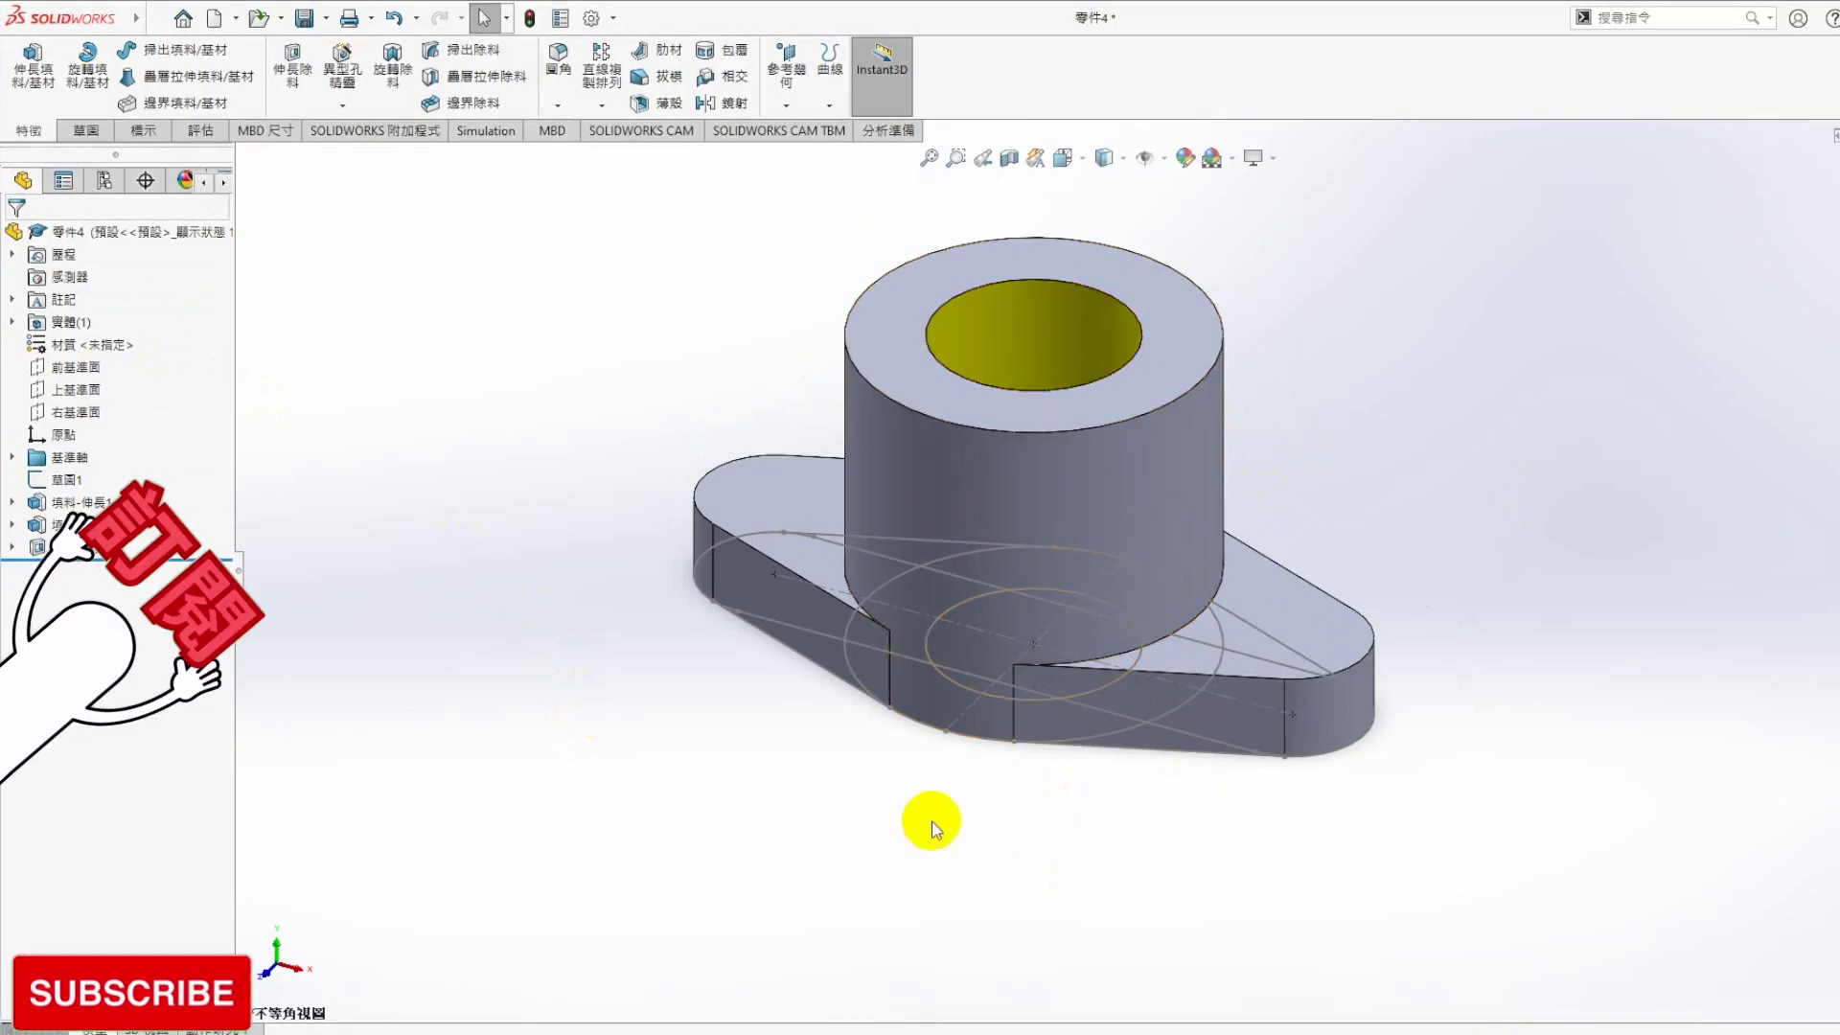